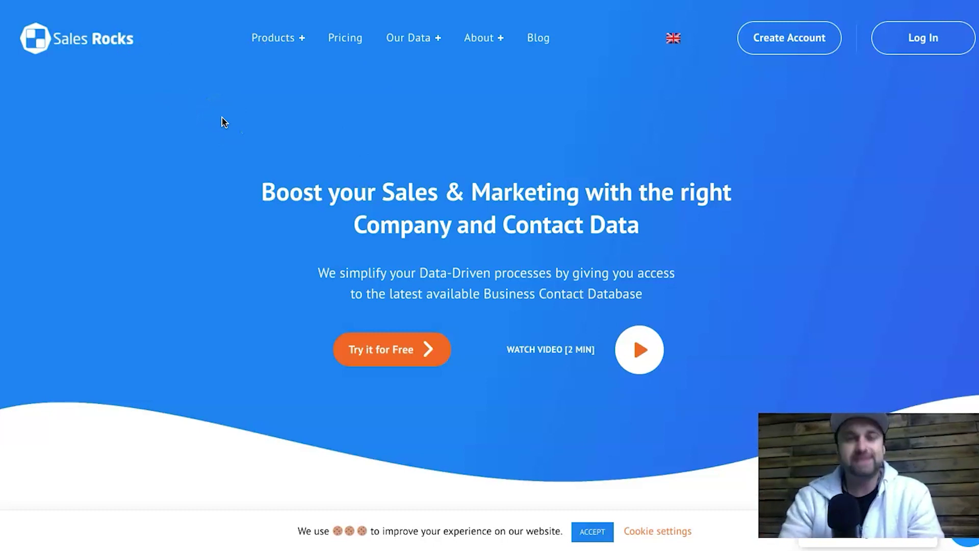
Review the homepage's data coverage figures, company profile preview and Direct Contact Search section.
{"action": "left_click", "coordinate": [219, 281]}
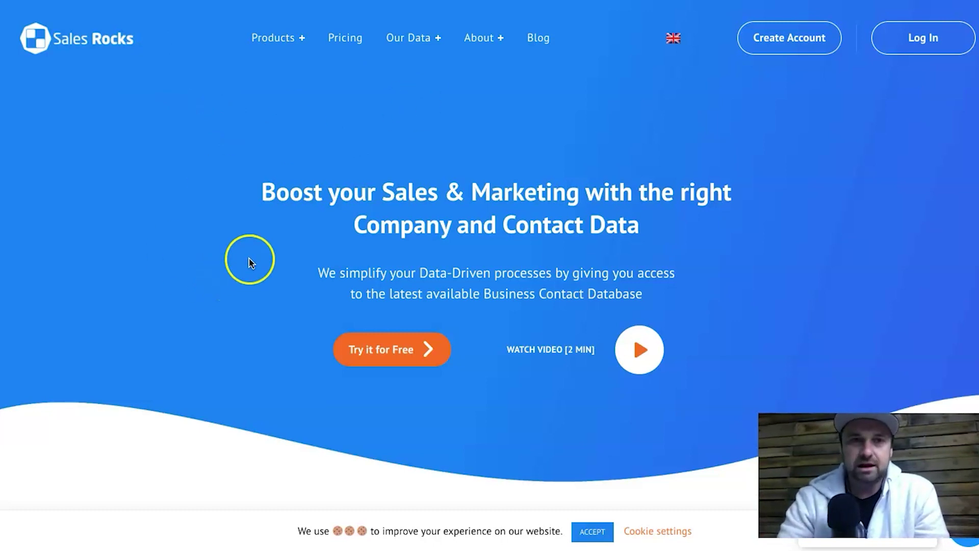
{"action": "scroll", "coordinate": [259, 248], "scroll_direction": "down", "scroll_amount": 15}
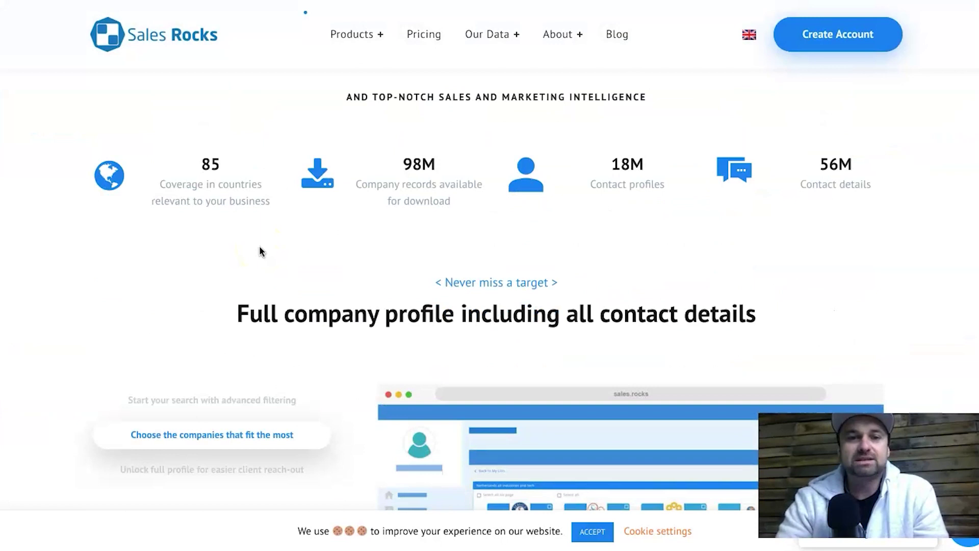
{"action": "scroll", "coordinate": [439, 298], "scroll_direction": "down", "scroll_amount": 2}
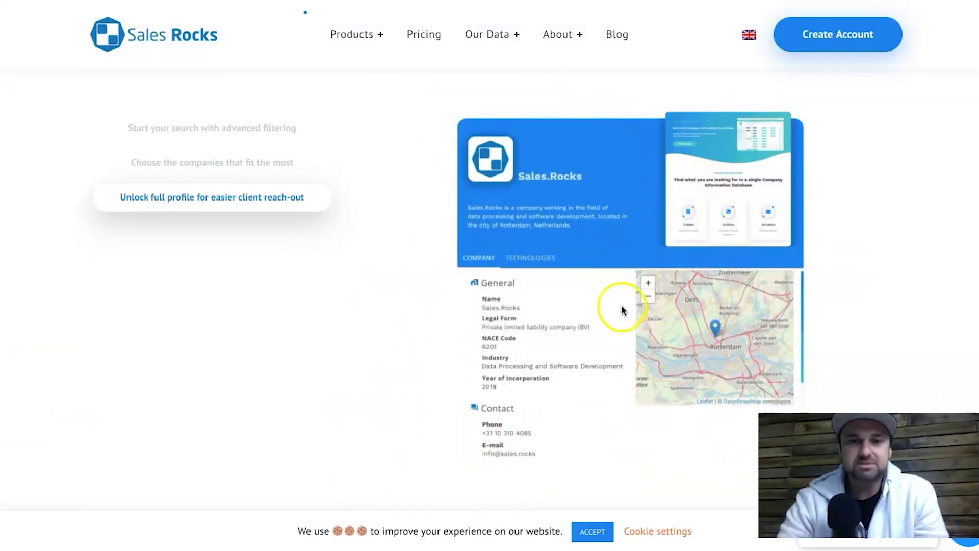
{"action": "scroll", "coordinate": [579, 220], "scroll_direction": "down", "scroll_amount": 1}
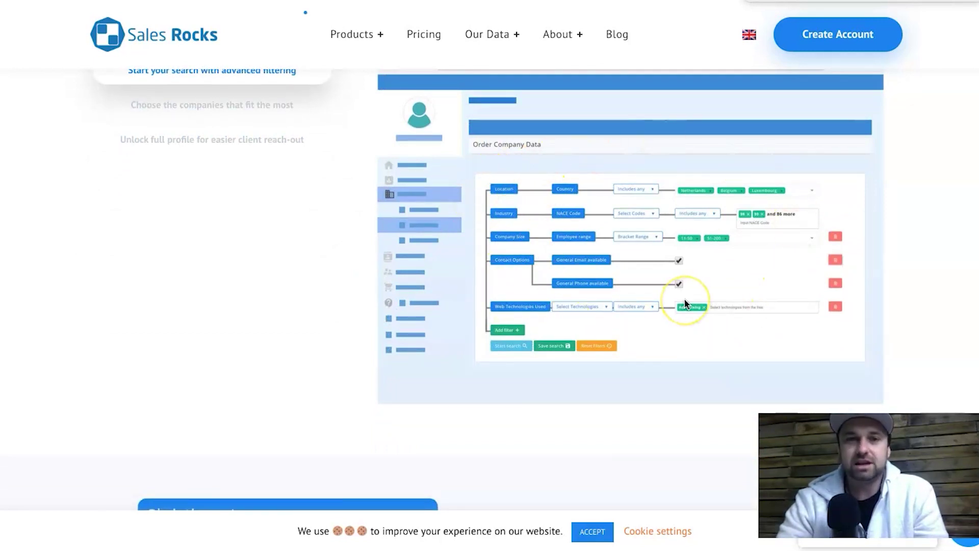
{"action": "scroll", "coordinate": [685, 304], "scroll_direction": "down", "scroll_amount": 6}
{"action": "scroll", "coordinate": [685, 304], "scroll_direction": "up", "scroll_amount": 4}
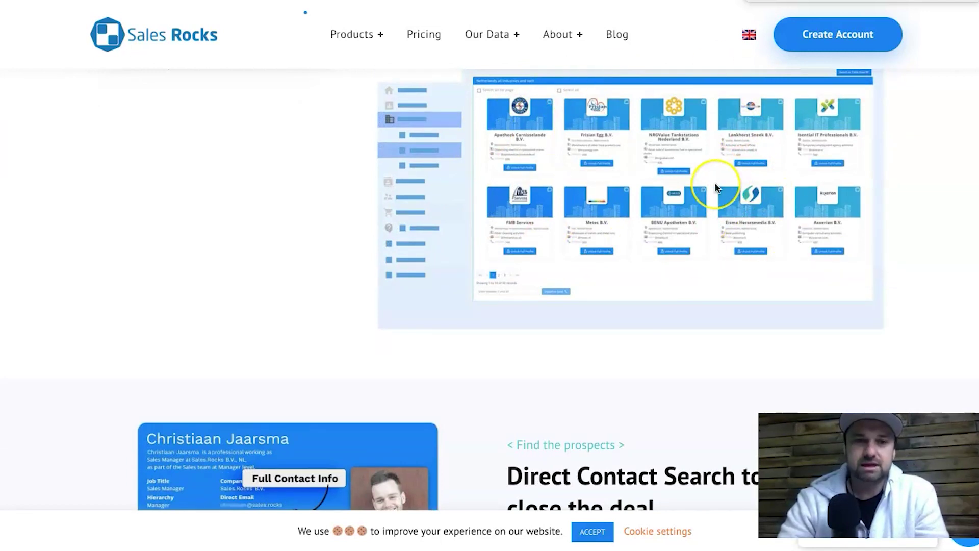
{"action": "scroll", "coordinate": [714, 183], "scroll_direction": "down", "scroll_amount": 4}
{"action": "scroll", "coordinate": [715, 188], "scroll_direction": "down", "scroll_amount": 3}
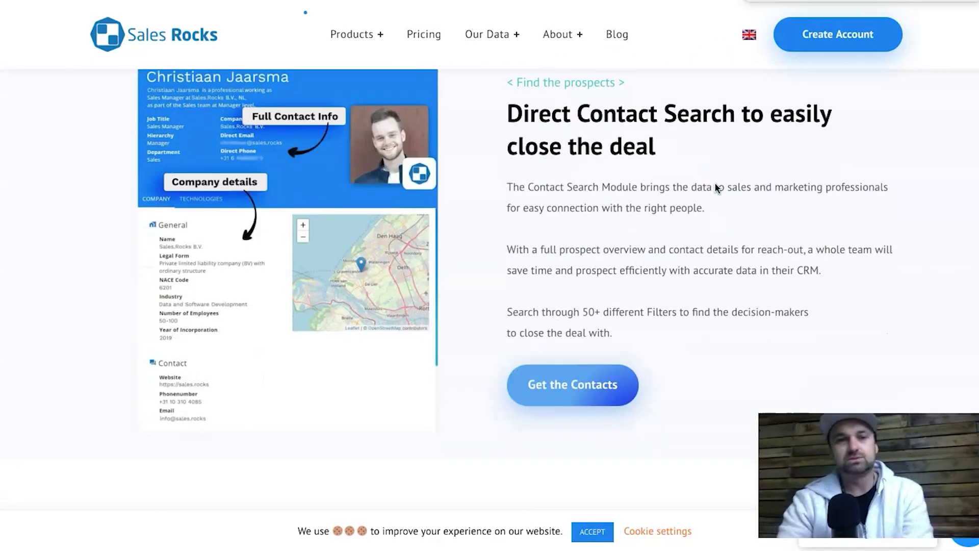
{"action": "scroll", "coordinate": [398, 460], "scroll_direction": "up", "scroll_amount": 1}
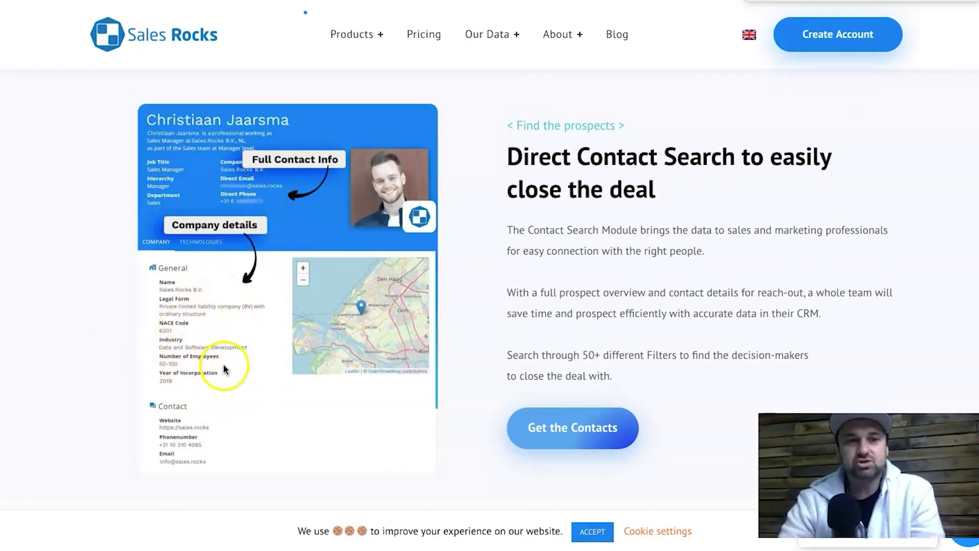
{"action": "scroll", "coordinate": [227, 383], "scroll_direction": "down", "scroll_amount": 1}
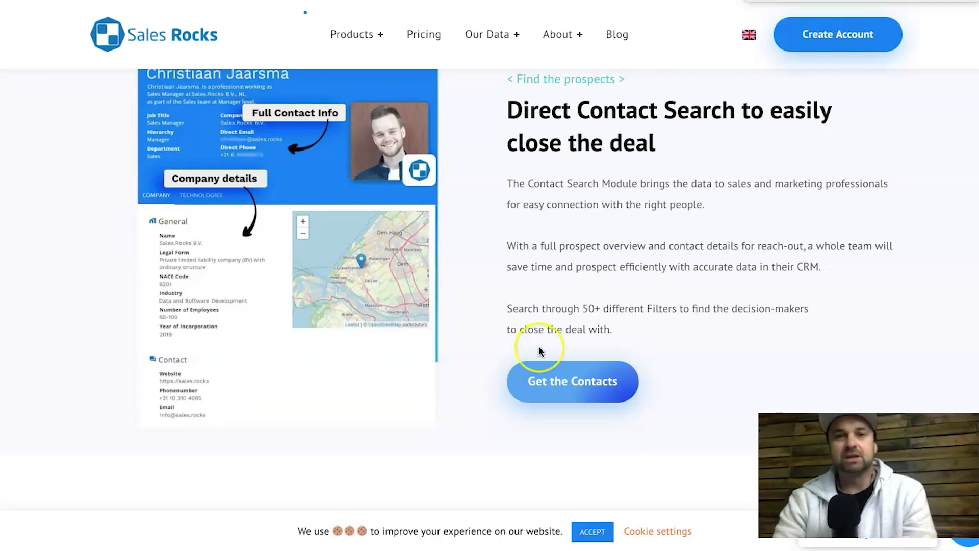
Review the homepage's Zoho CRM lead export section, client testimonials and free credits offer.
{"action": "scroll", "coordinate": [540, 351], "scroll_direction": "down", "scroll_amount": 3}
{"action": "scroll", "coordinate": [539, 351], "scroll_direction": "down", "scroll_amount": 7}
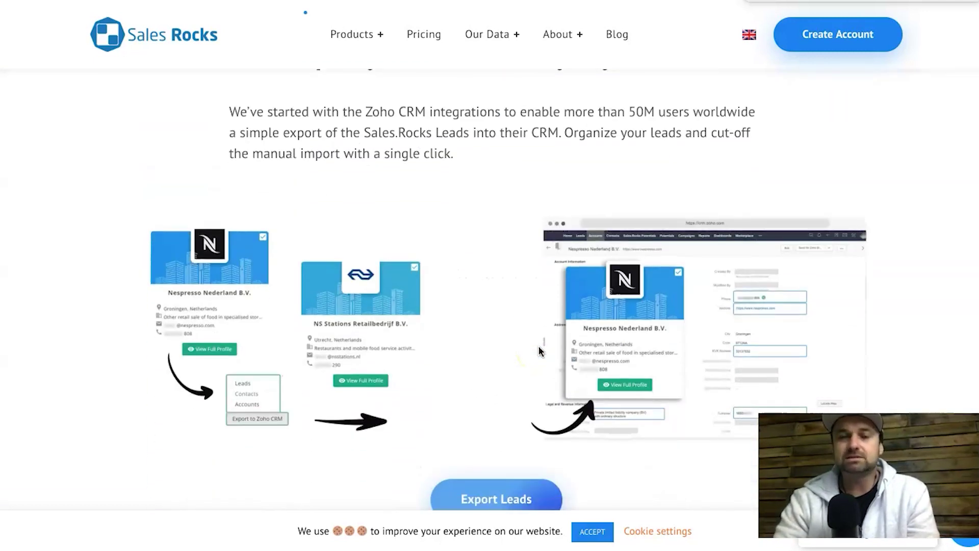
{"action": "scroll", "coordinate": [556, 250], "scroll_direction": "down", "scroll_amount": 2}
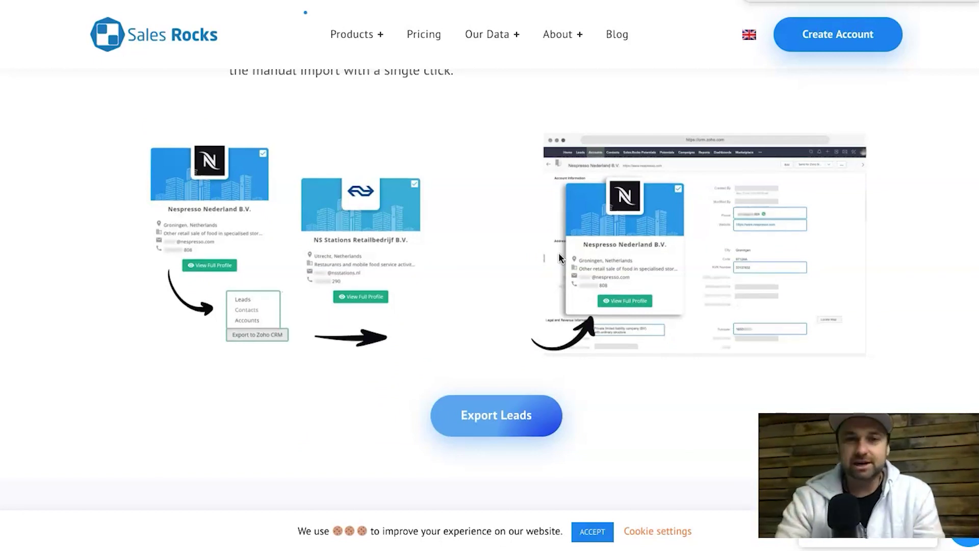
{"action": "scroll", "coordinate": [559, 258], "scroll_direction": "up", "scroll_amount": 2}
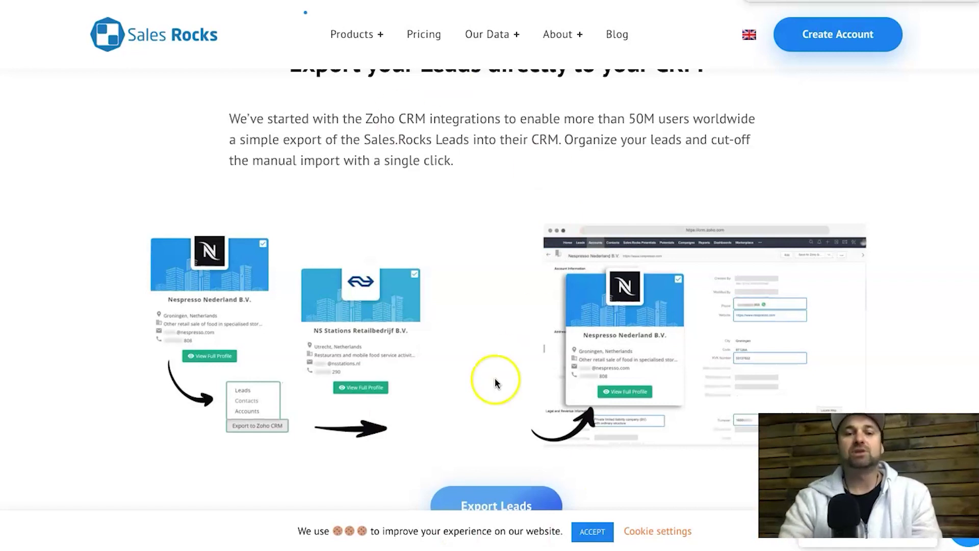
{"action": "scroll", "coordinate": [495, 378], "scroll_direction": "down", "scroll_amount": 3}
{"action": "scroll", "coordinate": [466, 459], "scroll_direction": "down", "scroll_amount": 6}
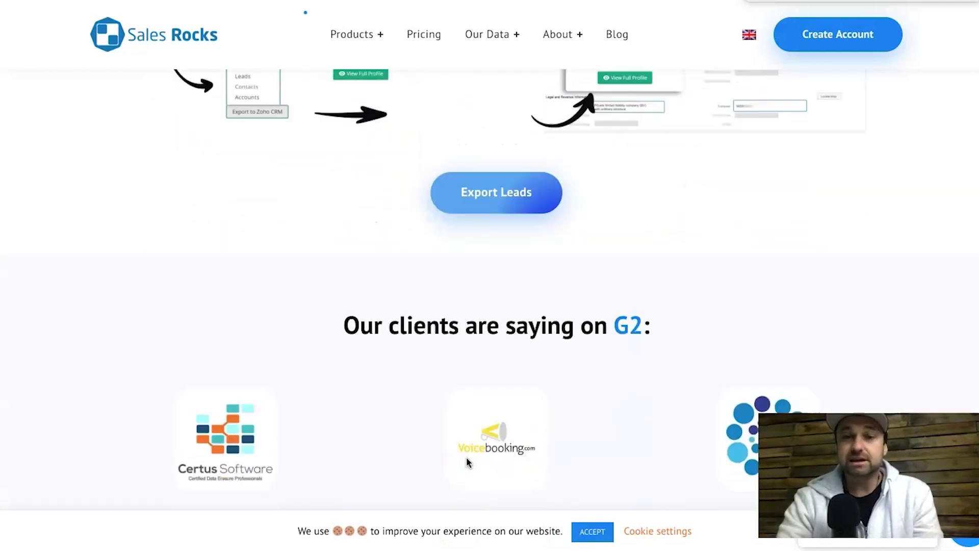
{"action": "scroll", "coordinate": [558, 357], "scroll_direction": "up", "scroll_amount": 10}
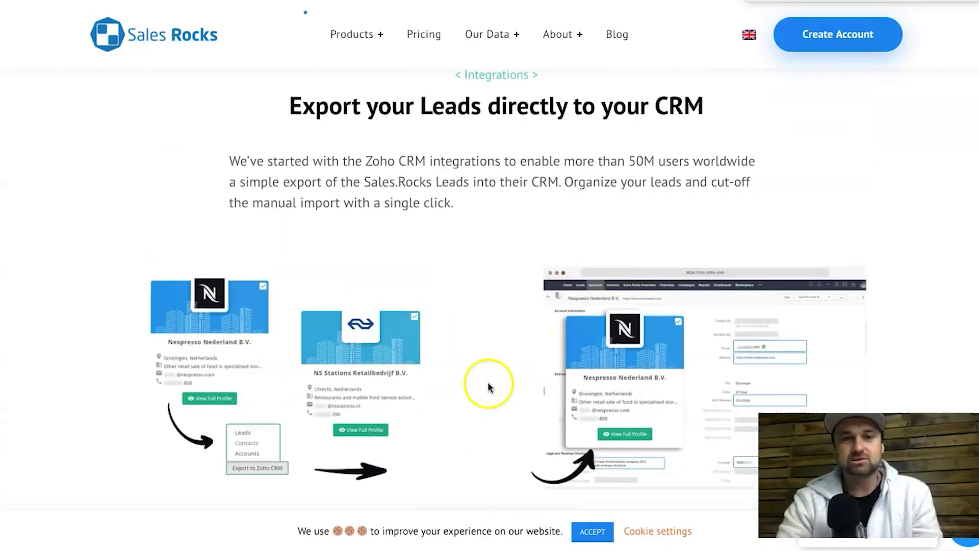
{"action": "scroll", "coordinate": [485, 393], "scroll_direction": "down", "scroll_amount": 6}
{"action": "scroll", "coordinate": [489, 393], "scroll_direction": "down", "scroll_amount": 15}
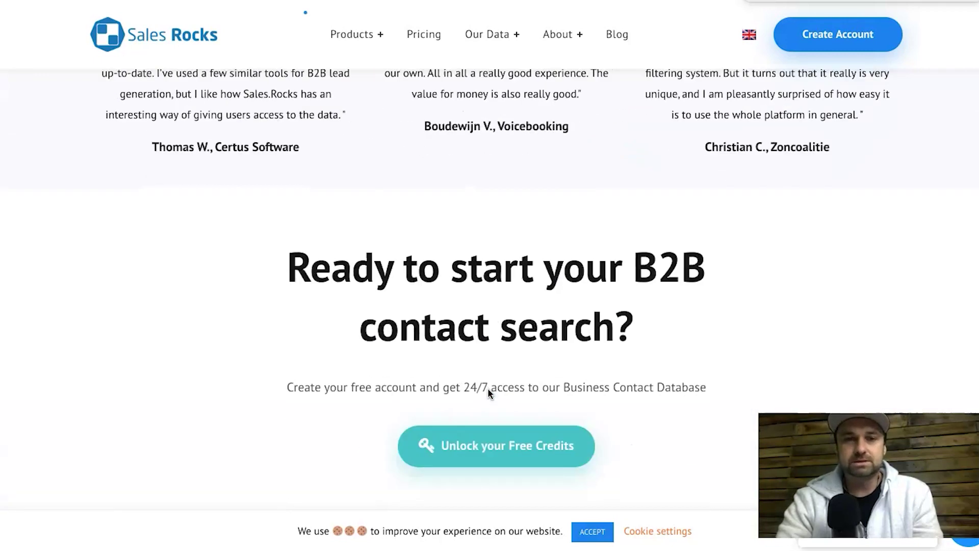
{"action": "scroll", "coordinate": [488, 392], "scroll_direction": "up", "scroll_amount": 20}
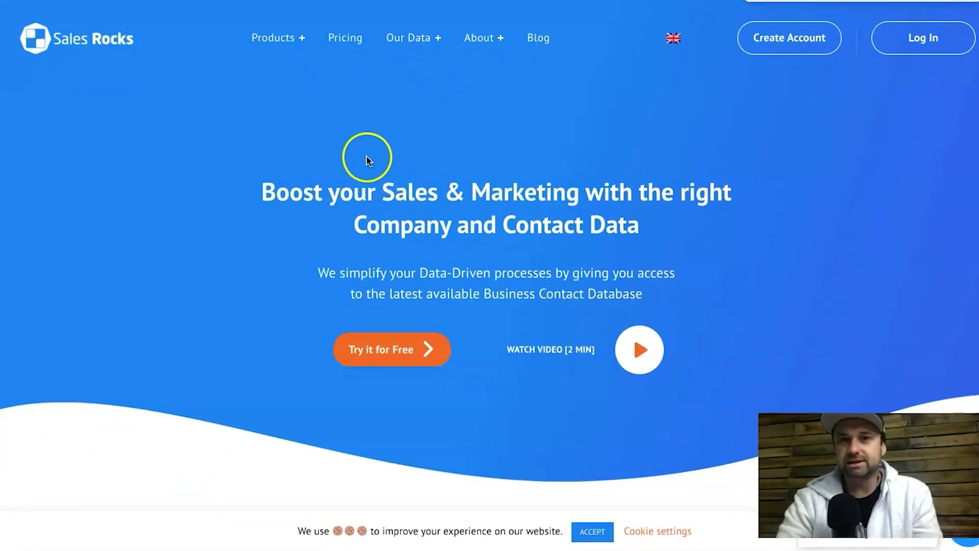
Open the Sales Rocks pricing page and switch to the AppSumo deal page for Sales Rocks.
{"action": "left_click", "coordinate": [338, 40]}
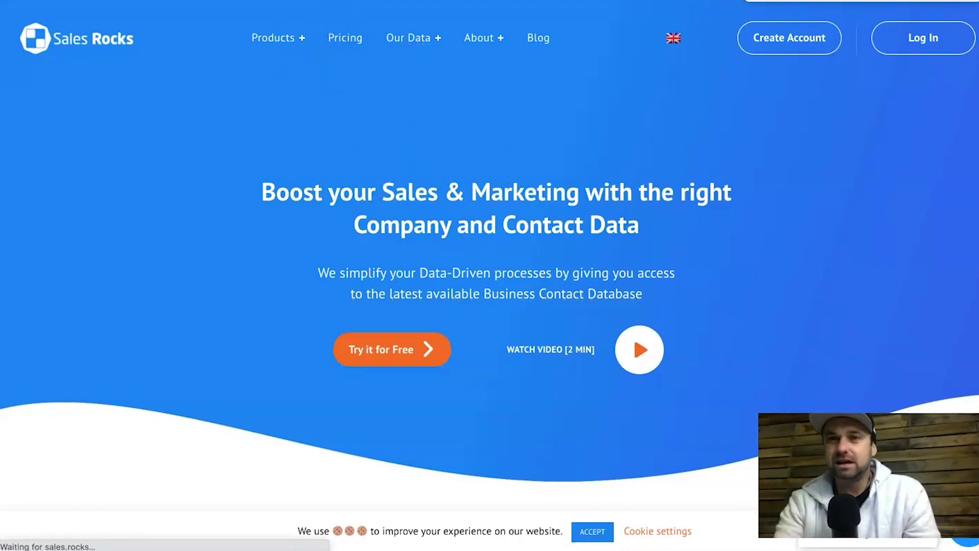
{"action": "left_click", "coordinate": [805, 14]}
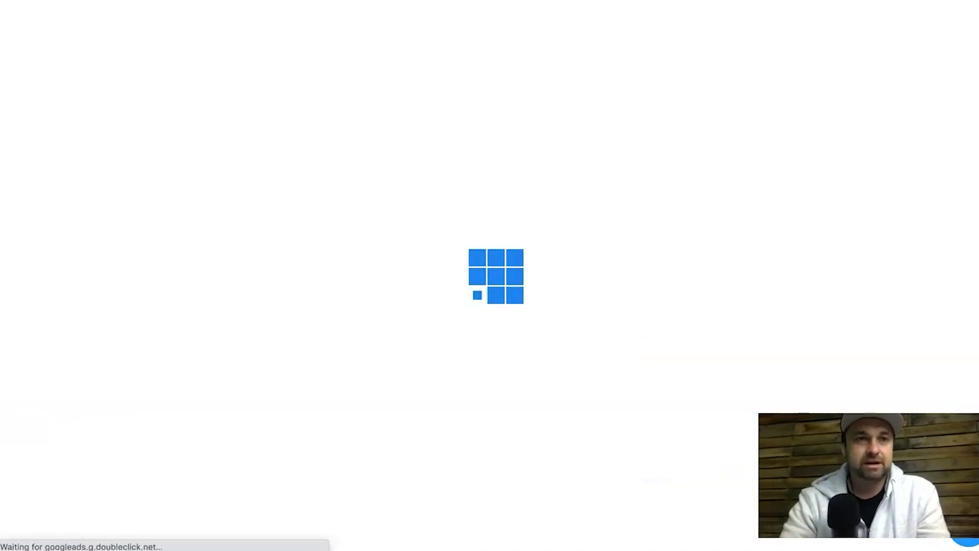
{"action": "left_click", "coordinate": [365, 225]}
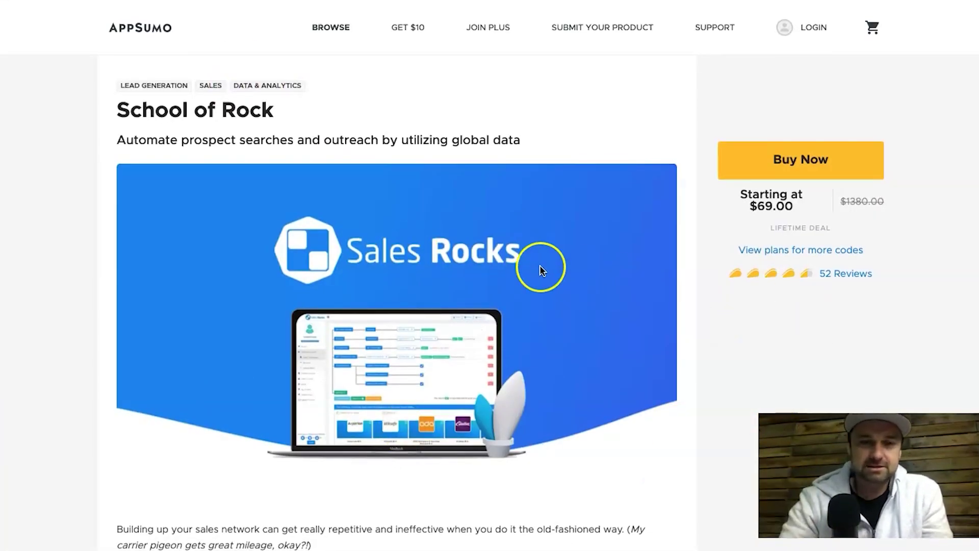
Look through the AppSumo deal description and find the Single, Double and Multiple plan comparison.
{"action": "scroll", "coordinate": [538, 270], "scroll_direction": "down", "scroll_amount": 10}
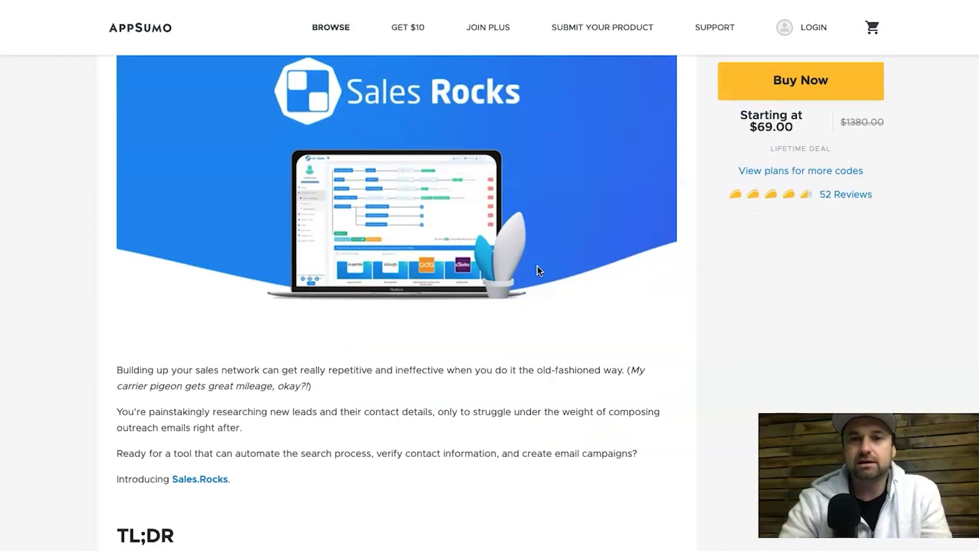
{"action": "scroll", "coordinate": [537, 270], "scroll_direction": "down", "scroll_amount": 1}
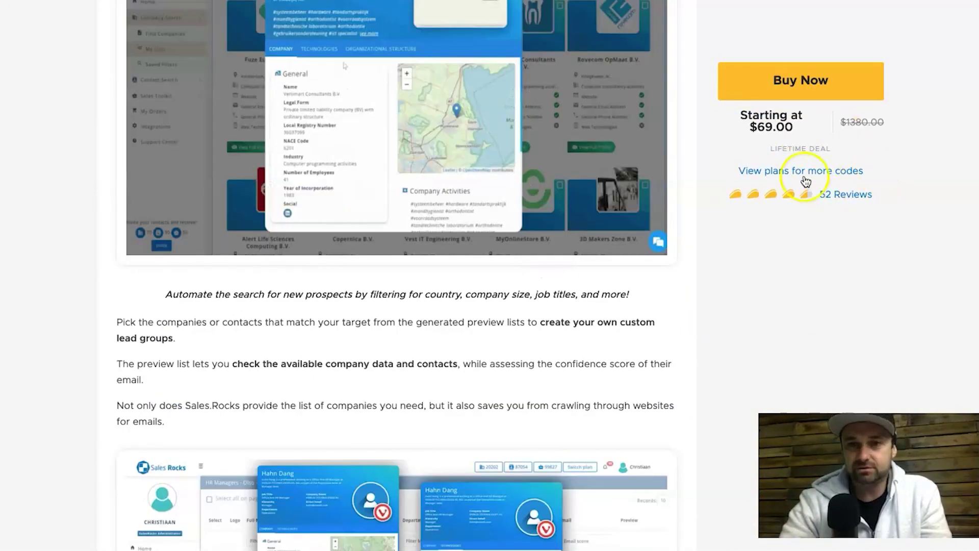
{"action": "scroll", "coordinate": [534, 354], "scroll_direction": "down", "scroll_amount": 20}
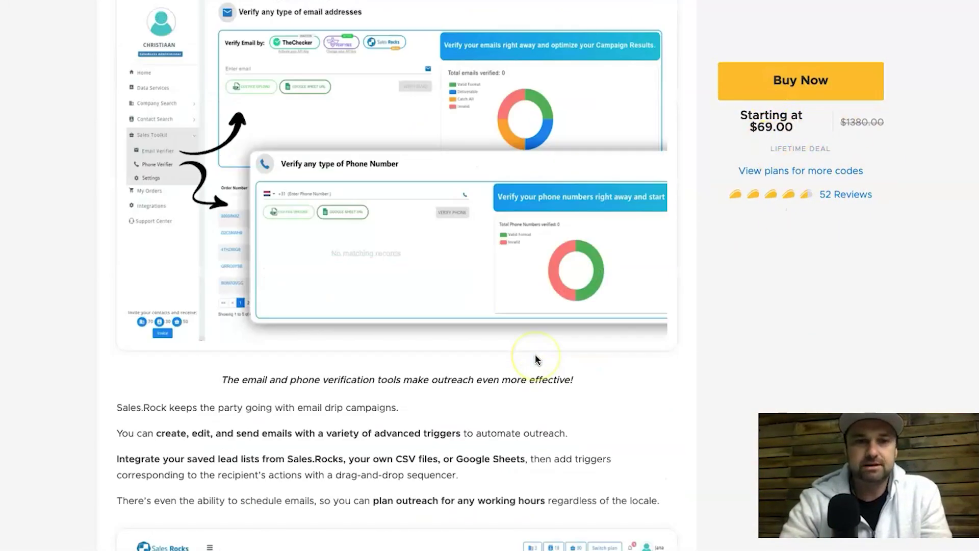
{"action": "scroll", "coordinate": [534, 354], "scroll_direction": "up", "scroll_amount": 15}
{"action": "scroll", "coordinate": [454, 350], "scroll_direction": "up", "scroll_amount": 1}
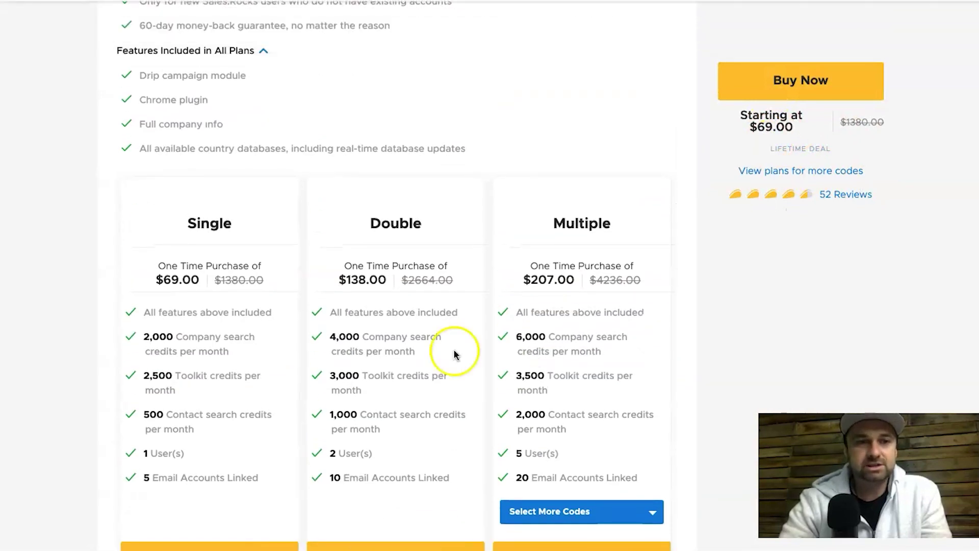
{"action": "scroll", "coordinate": [454, 350], "scroll_direction": "down", "scroll_amount": 1}
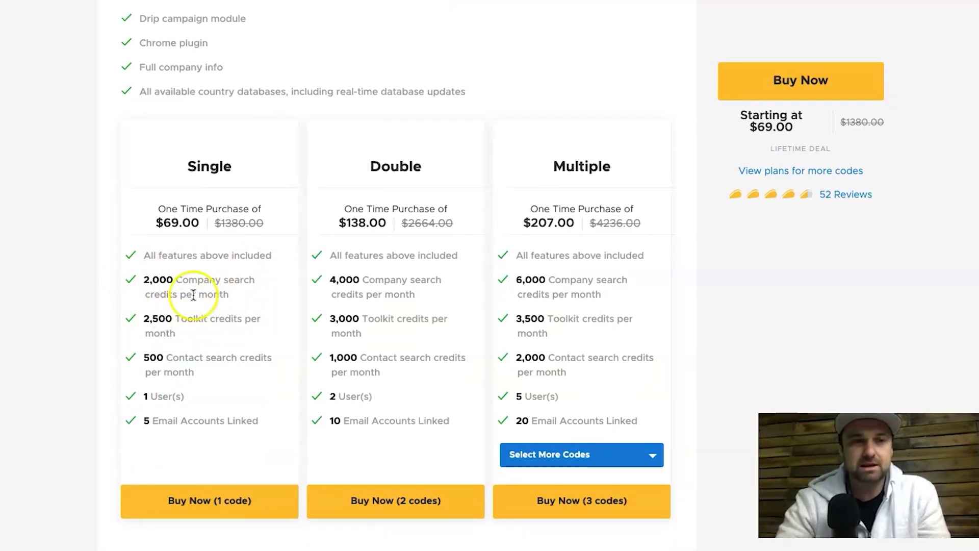
Examine the Single plan's company search, toolkit and contact search credits and the pinned entry under Reviews & Questions.
{"action": "left_click_drag", "start_coordinate": [194, 373], "coordinate": [143, 369]}
{"action": "left_click", "coordinate": [200, 351]}
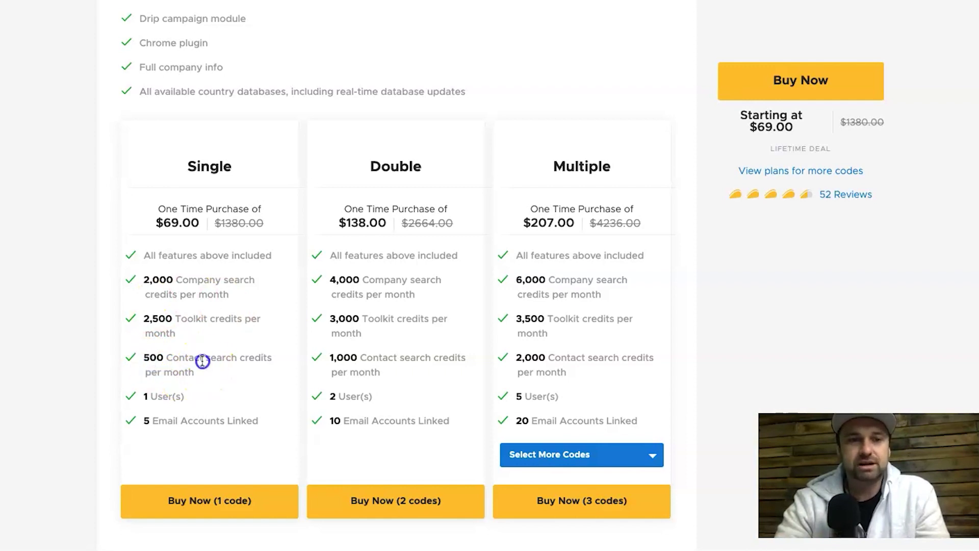
{"action": "left_click_drag", "start_coordinate": [201, 356], "coordinate": [155, 356]}
{"action": "left_click", "coordinate": [193, 317]}
{"action": "left_click", "coordinate": [160, 317]}
{"action": "left_click", "coordinate": [160, 317]}
{"action": "left_click", "coordinate": [182, 330]}
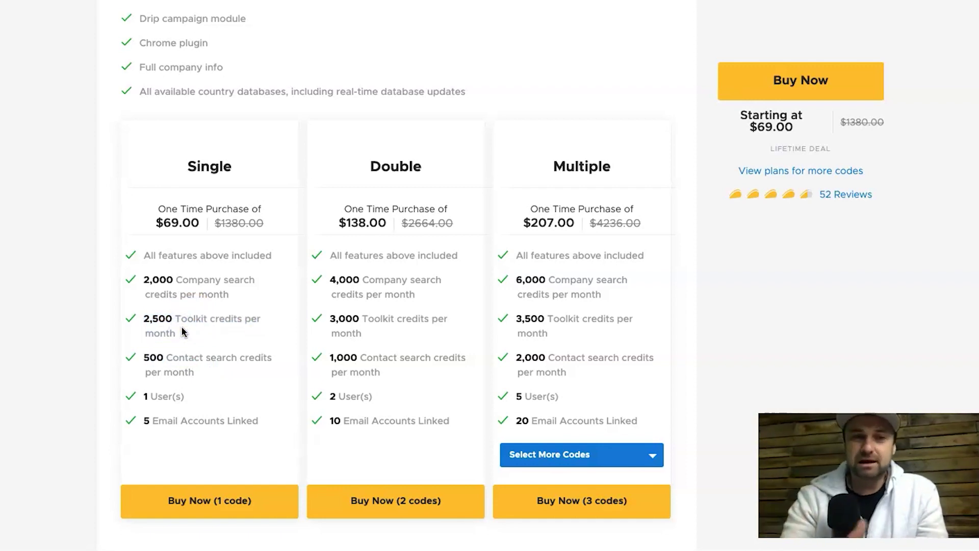
{"action": "left_click_drag", "start_coordinate": [143, 280], "coordinate": [112, 291]}
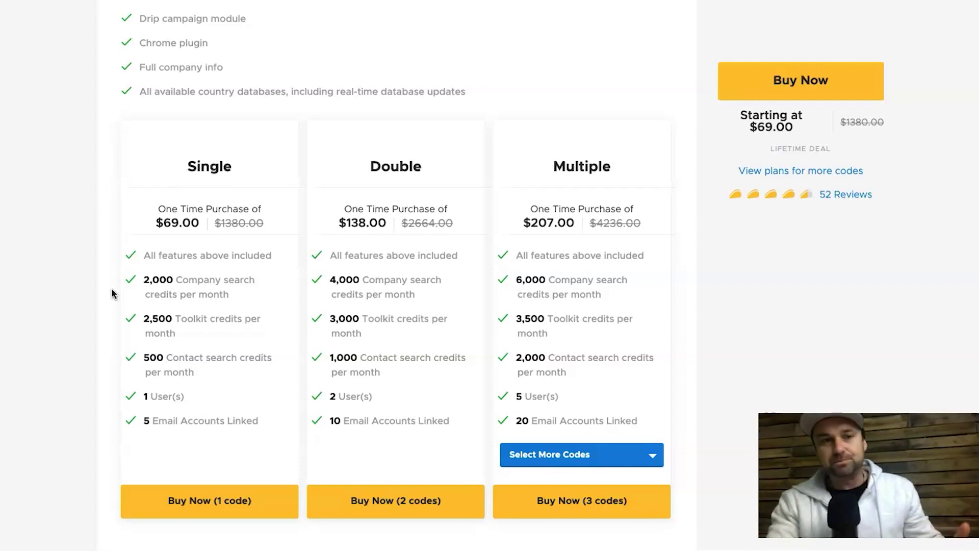
{"action": "scroll", "coordinate": [266, 350], "scroll_direction": "down", "scroll_amount": 4}
{"action": "scroll", "coordinate": [266, 350], "scroll_direction": "down", "scroll_amount": 5}
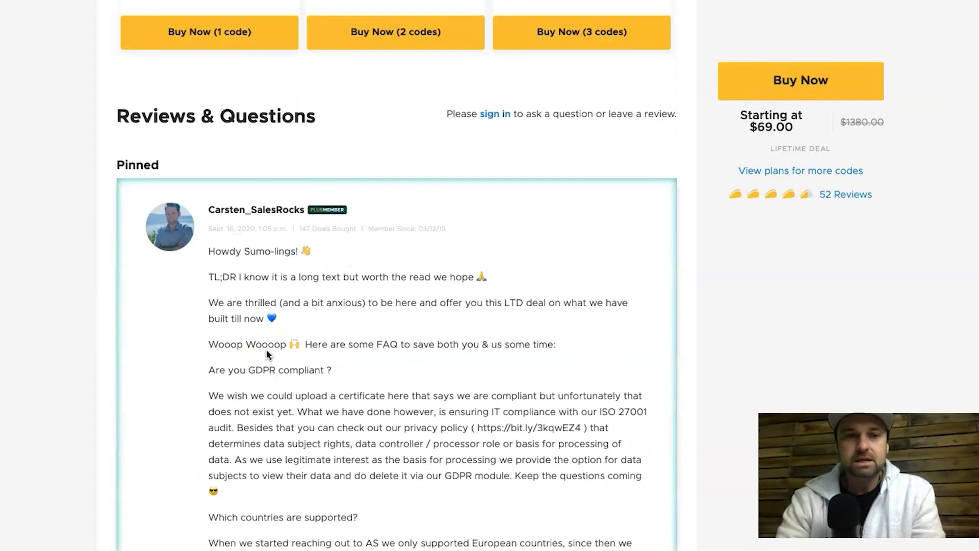
Switch to the Sales Rocks pricing page and check the Basic Company Database monthly and yearly subscriptions.
{"action": "scroll", "coordinate": [266, 350], "scroll_direction": "up", "scroll_amount": 20}
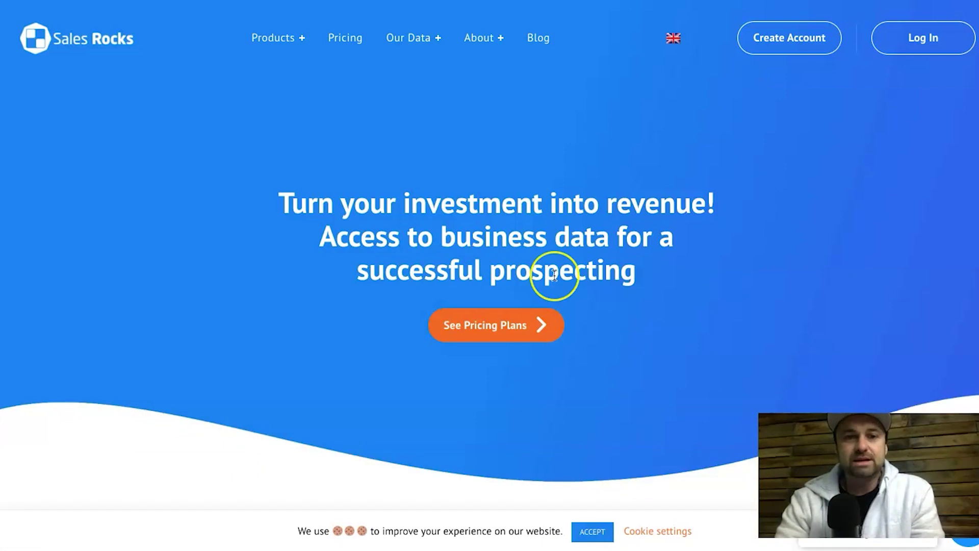
{"action": "scroll", "coordinate": [554, 276], "scroll_direction": "down", "scroll_amount": 10}
{"action": "scroll", "coordinate": [553, 275], "scroll_direction": "down", "scroll_amount": 10}
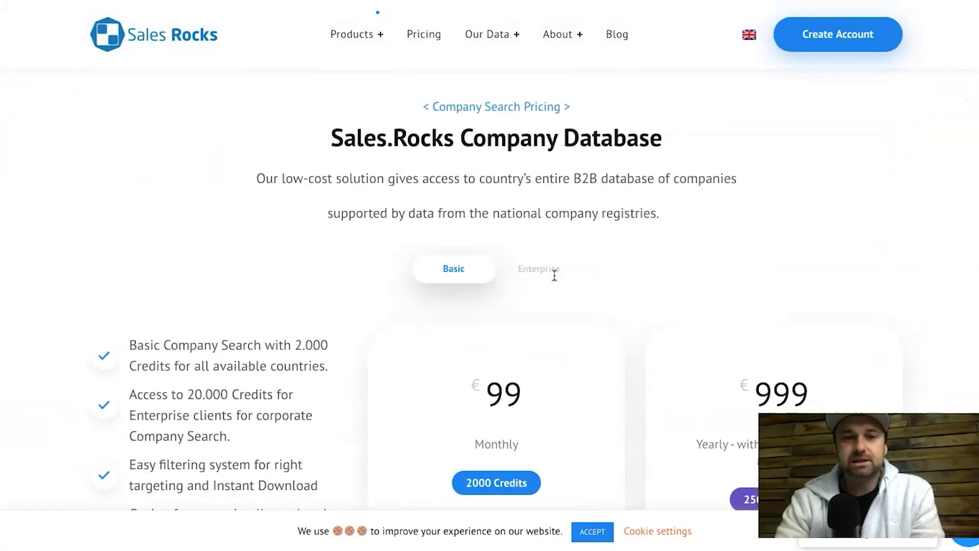
{"action": "scroll", "coordinate": [552, 146], "scroll_direction": "up", "scroll_amount": 2}
{"action": "scroll", "coordinate": [409, 380], "scroll_direction": "down", "scroll_amount": 2}
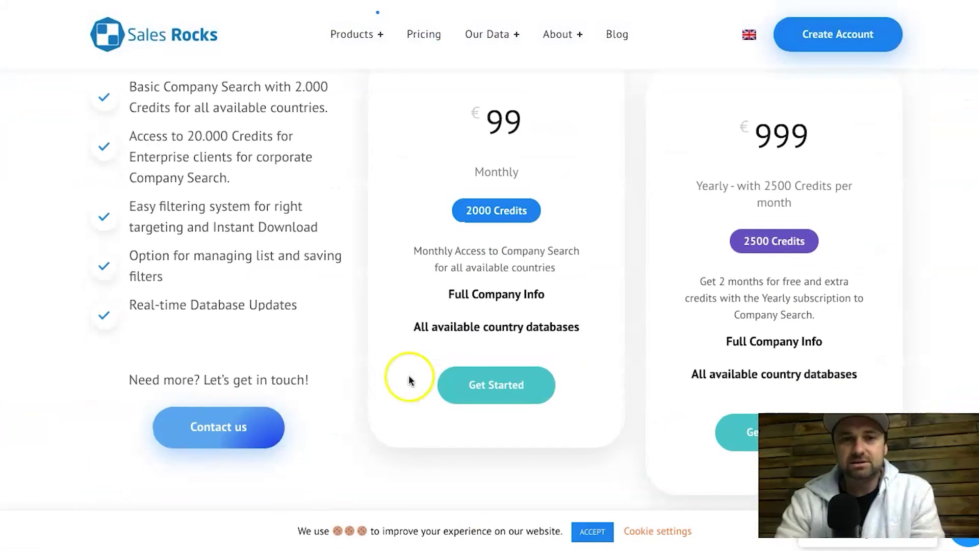
{"action": "scroll", "coordinate": [341, 65], "scroll_direction": "up", "scroll_amount": 1}
Revisit the prospect search filter overview on the AppSumo deal page and switch to the Sales Rocks app dashboard.
{"action": "mouse_move", "coordinate": [341, 64]}
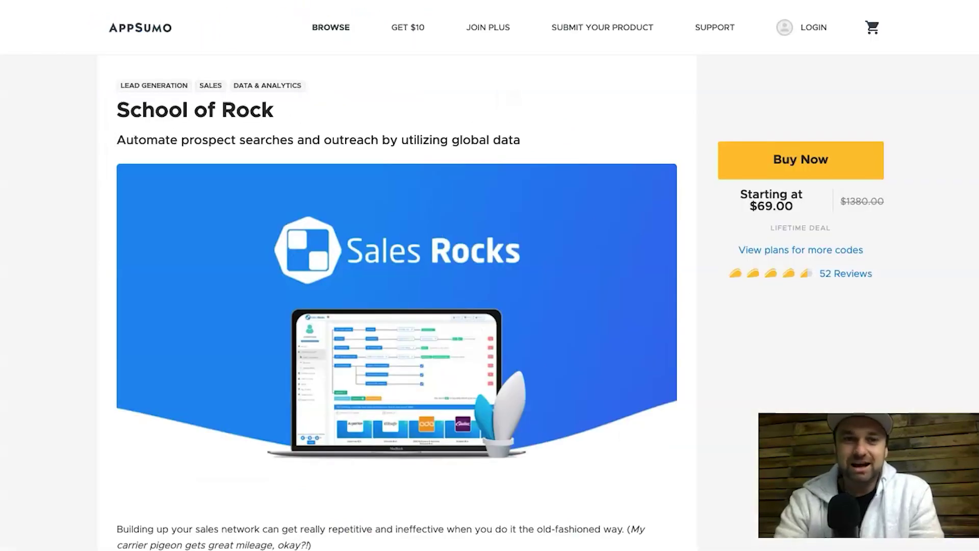
{"action": "scroll", "coordinate": [455, 249], "scroll_direction": "down", "scroll_amount": 20}
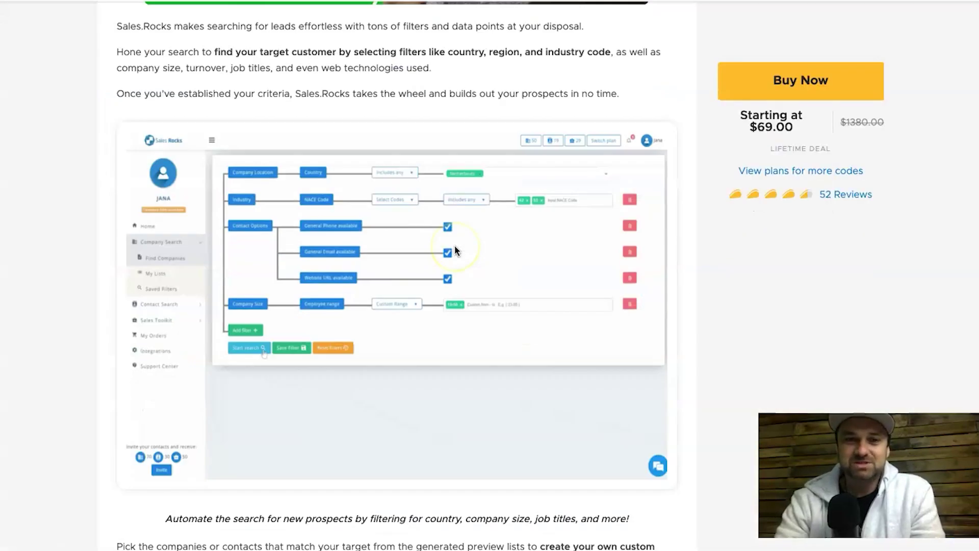
{"action": "scroll", "coordinate": [454, 250], "scroll_direction": "down", "scroll_amount": 9}
{"action": "scroll", "coordinate": [109, 197], "scroll_direction": "up", "scroll_amount": 1}
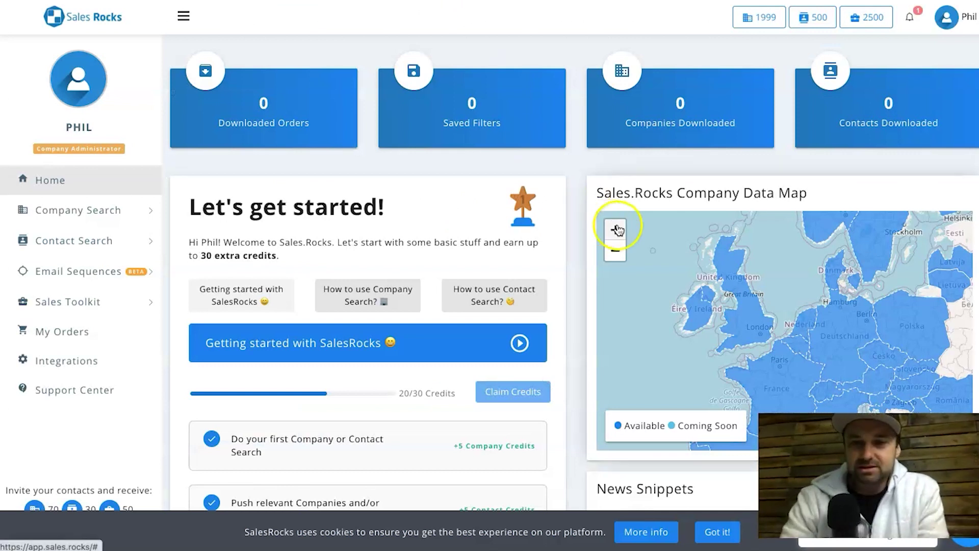
Accept the cookie notice on the Sales Rocks app's home dashboard.
{"action": "left_click", "coordinate": [657, 534]}
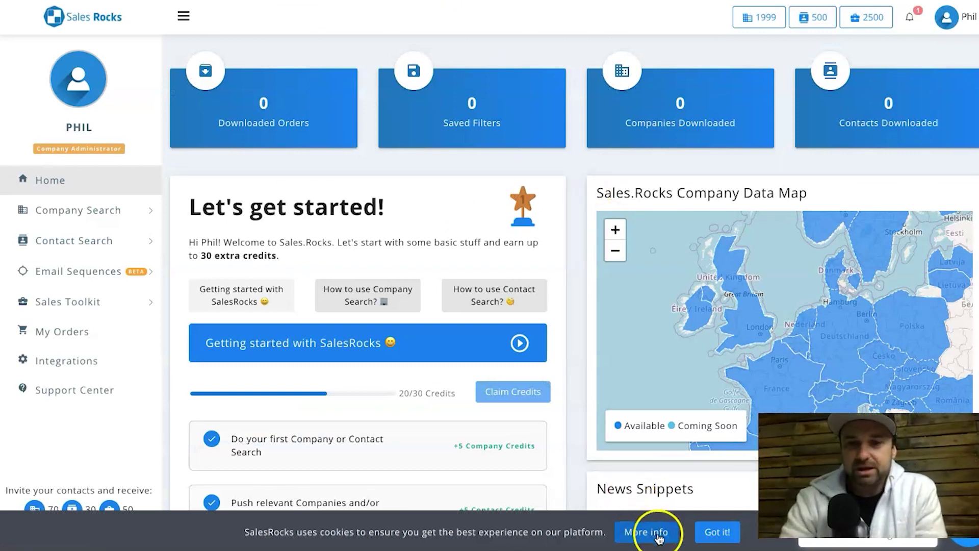
{"action": "left_click", "coordinate": [704, 531]}
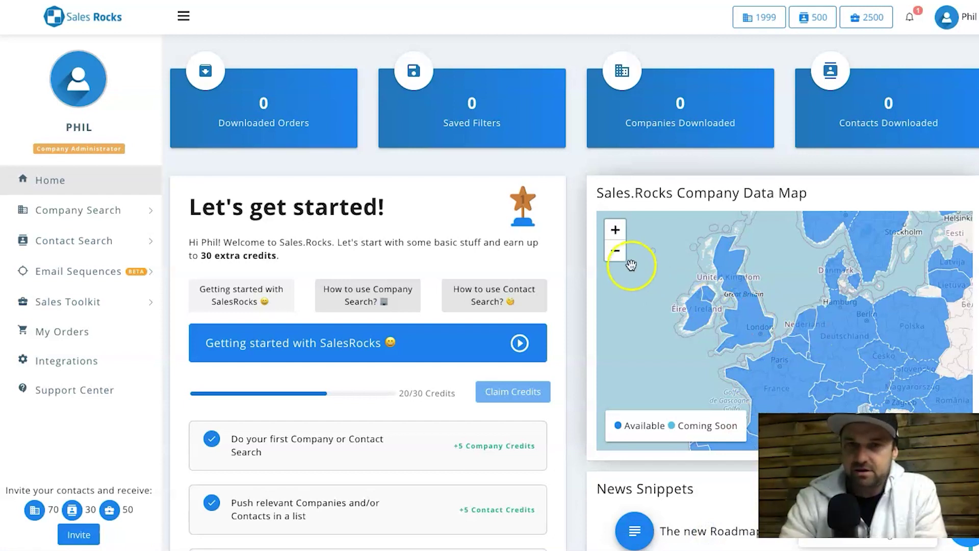
Examine the Company Data Map's available and coming-soon countries across Europe, Africa, Asia and Australia.
{"action": "left_click", "coordinate": [615, 250]}
{"action": "left_click", "coordinate": [615, 251]}
{"action": "left_click_drag", "start_coordinate": [764, 298], "coordinate": [657, 240]}
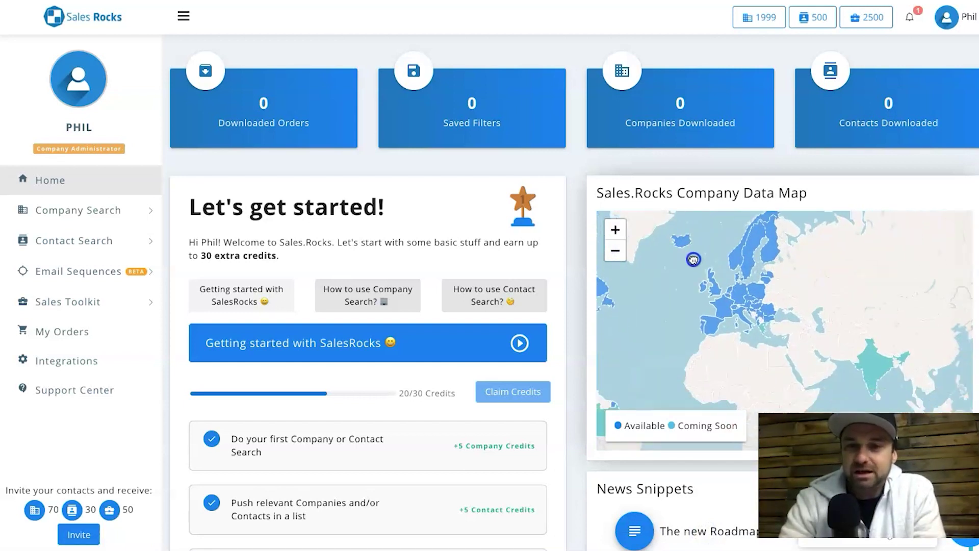
{"action": "left_click_drag", "start_coordinate": [866, 331], "coordinate": [772, 216]}
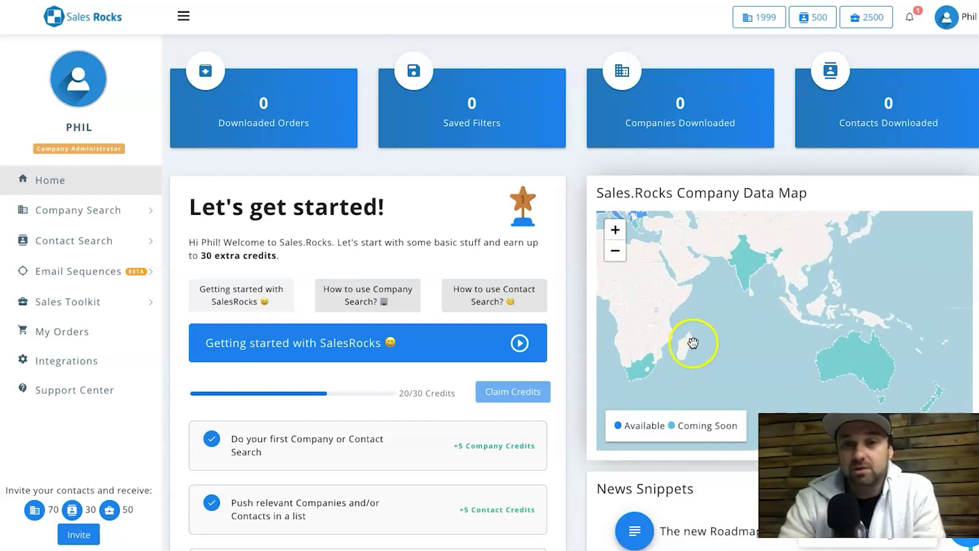
{"action": "left_click_drag", "start_coordinate": [769, 322], "coordinate": [726, 300]}
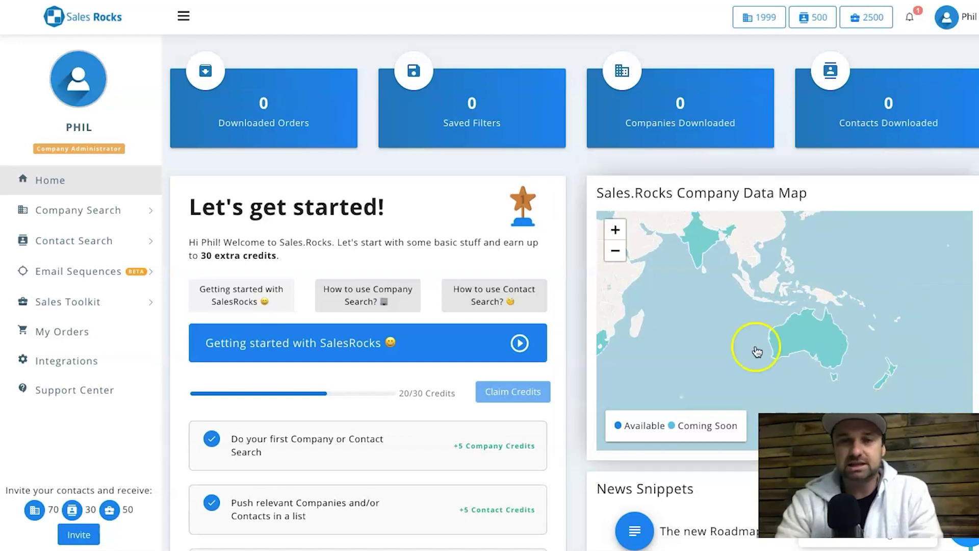
{"action": "left_click_drag", "start_coordinate": [670, 328], "coordinate": [863, 314]}
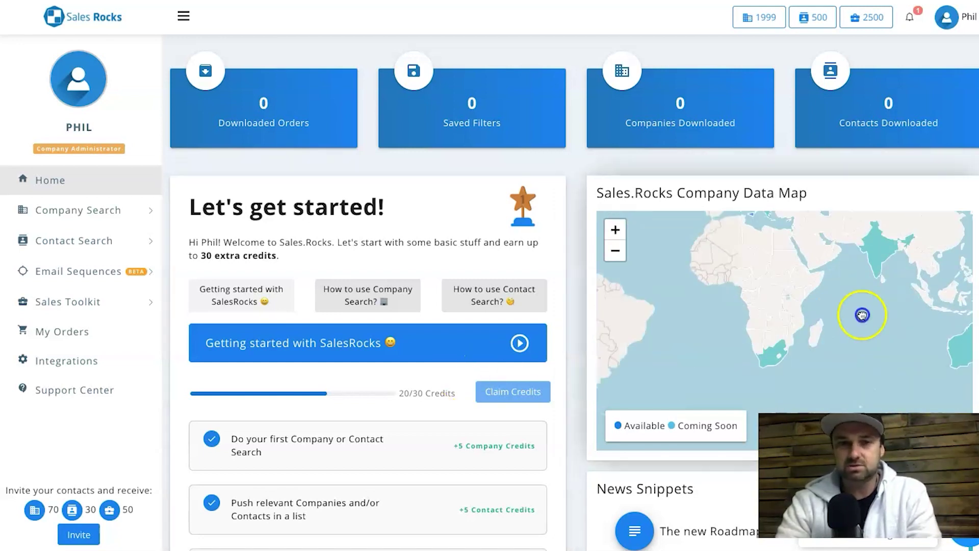
{"action": "left_click_drag", "start_coordinate": [782, 266], "coordinate": [779, 387]}
{"action": "left_click_drag", "start_coordinate": [743, 289], "coordinate": [682, 333]}
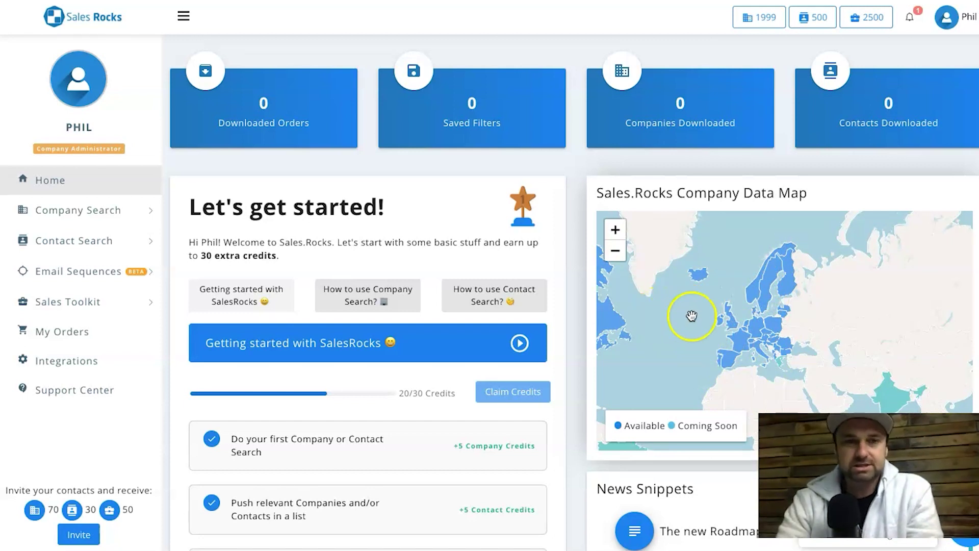
{"action": "left_click_drag", "start_coordinate": [679, 331], "coordinate": [707, 324]}
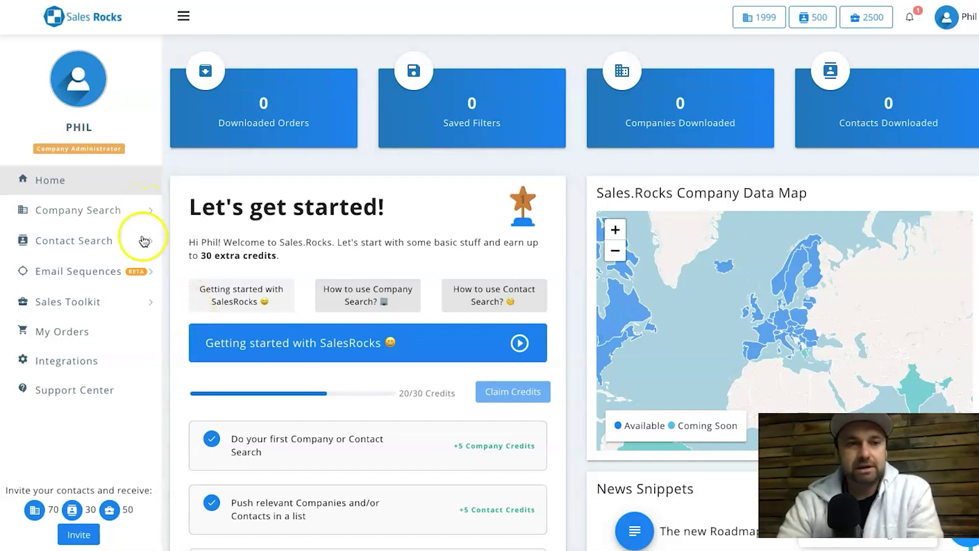
Open the Find Companies search form and set the company HQ country filter to United Kingdom.
{"action": "left_click", "coordinate": [109, 216]}
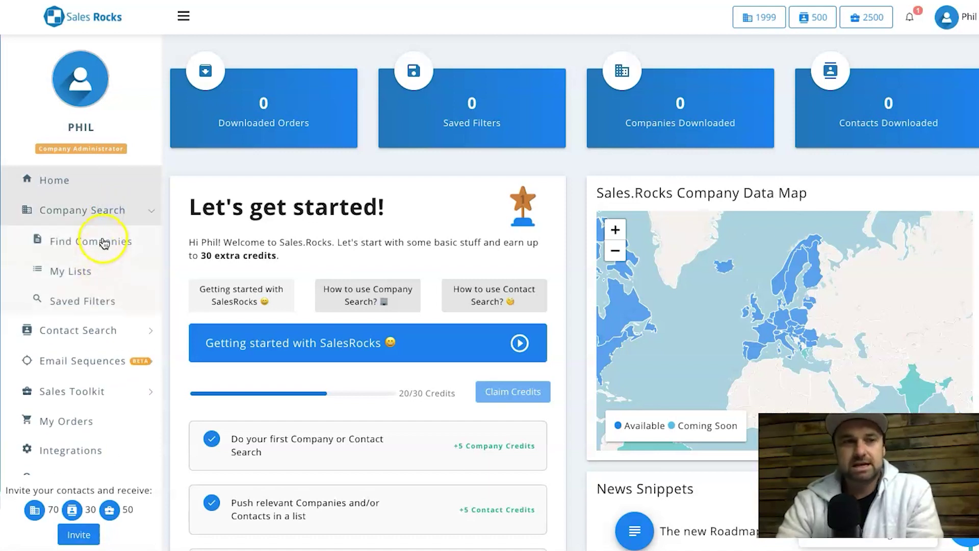
{"action": "left_click", "coordinate": [106, 238]}
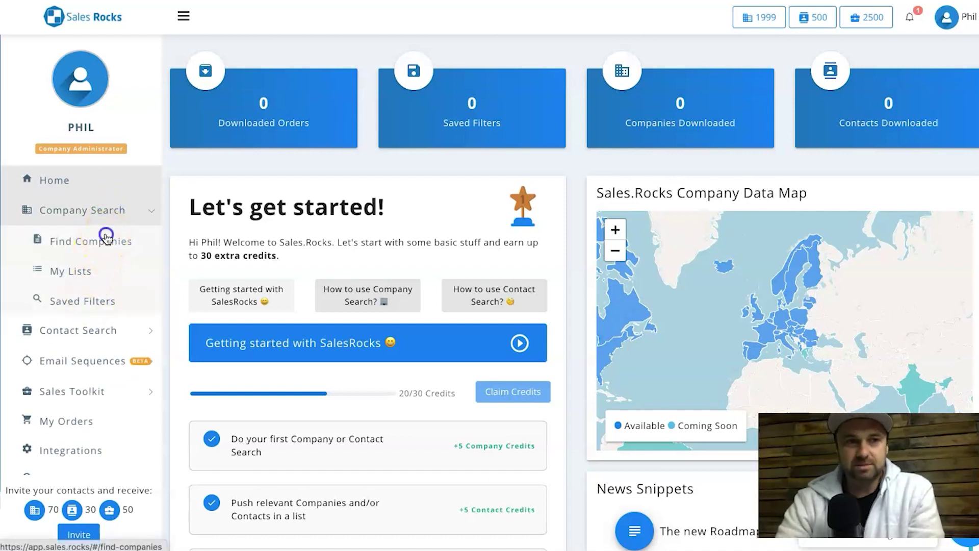
{"action": "left_click", "coordinate": [107, 241]}
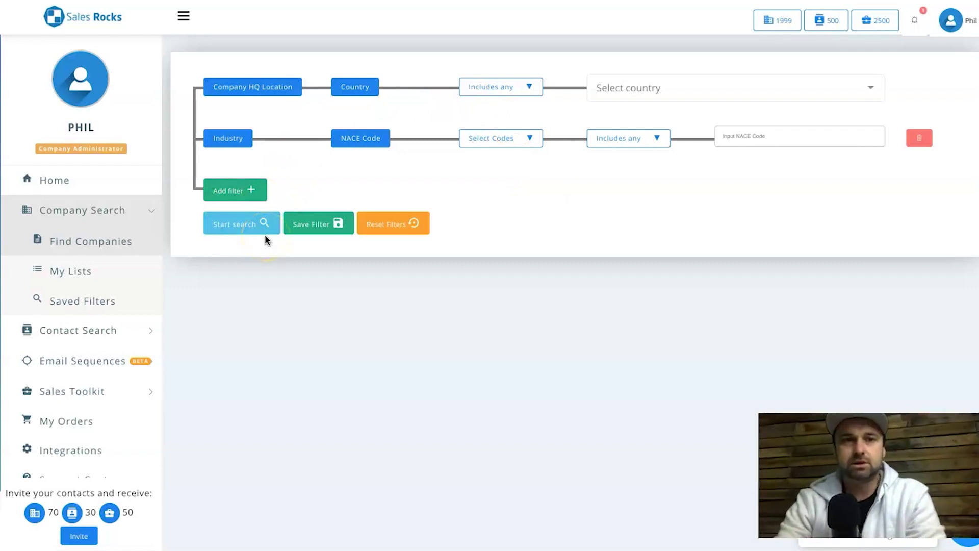
{"action": "left_click", "coordinate": [631, 85]}
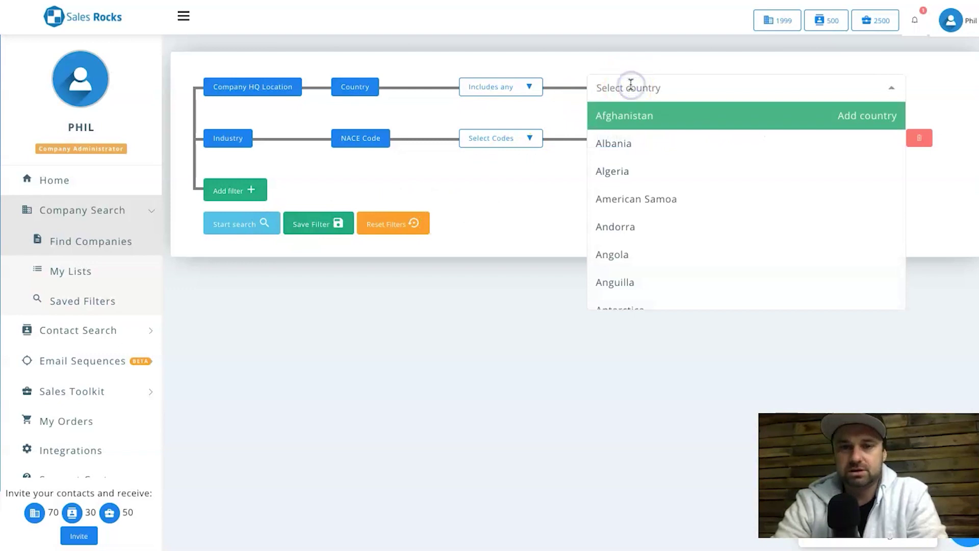
{"action": "left_click", "coordinate": [696, 147]}
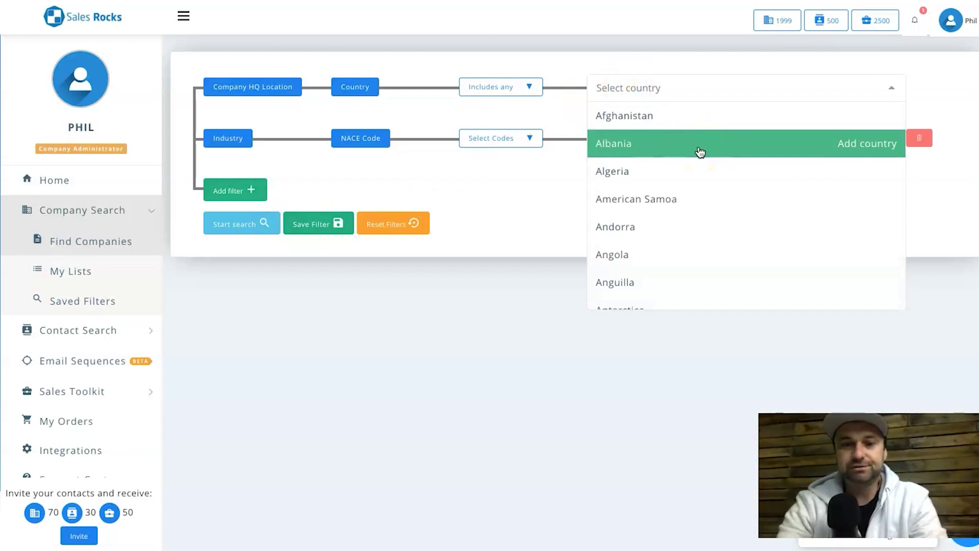
{"action": "type", "text": "unit"}
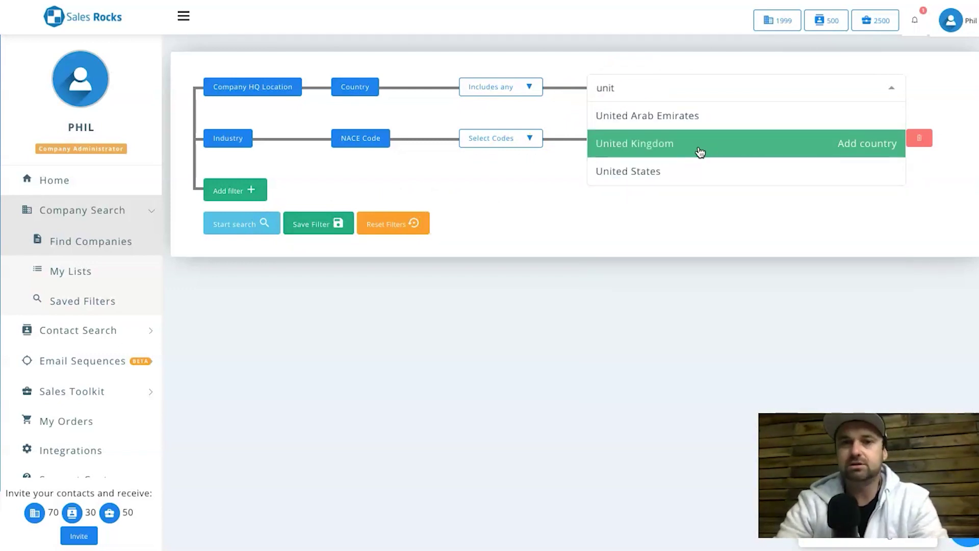
{"action": "left_click", "coordinate": [698, 146]}
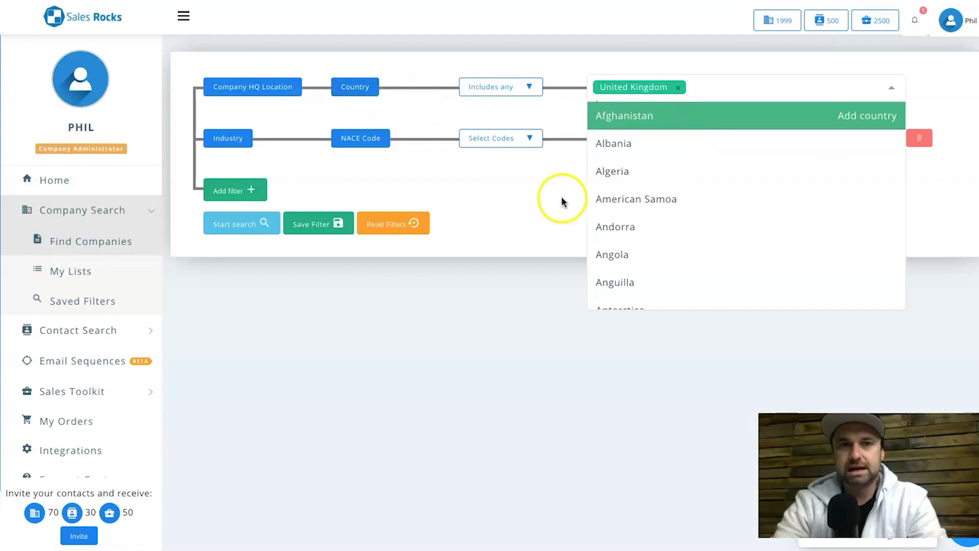
{"action": "left_click", "coordinate": [499, 189]}
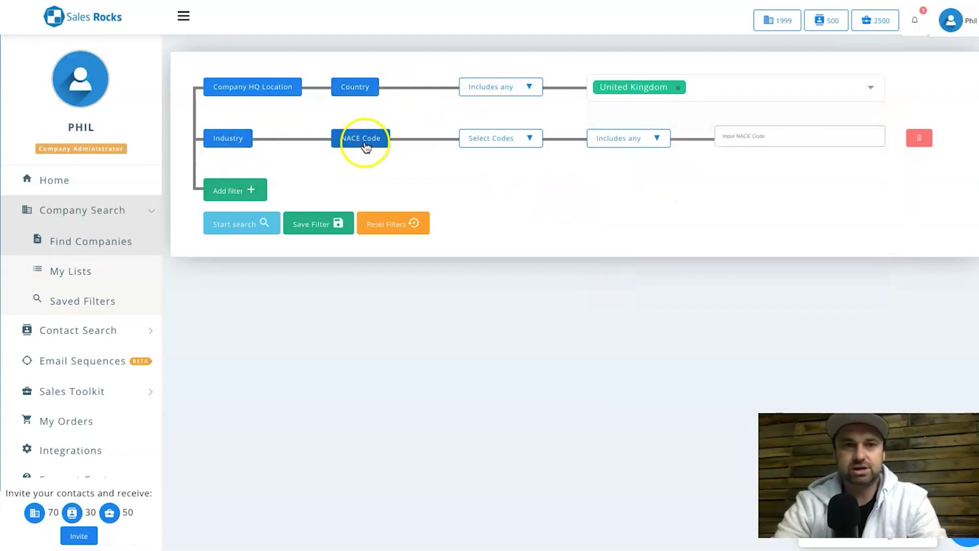
Open the NACE code selection for the industry filter and search the codes for "dentist".
{"action": "left_click", "coordinate": [530, 136]}
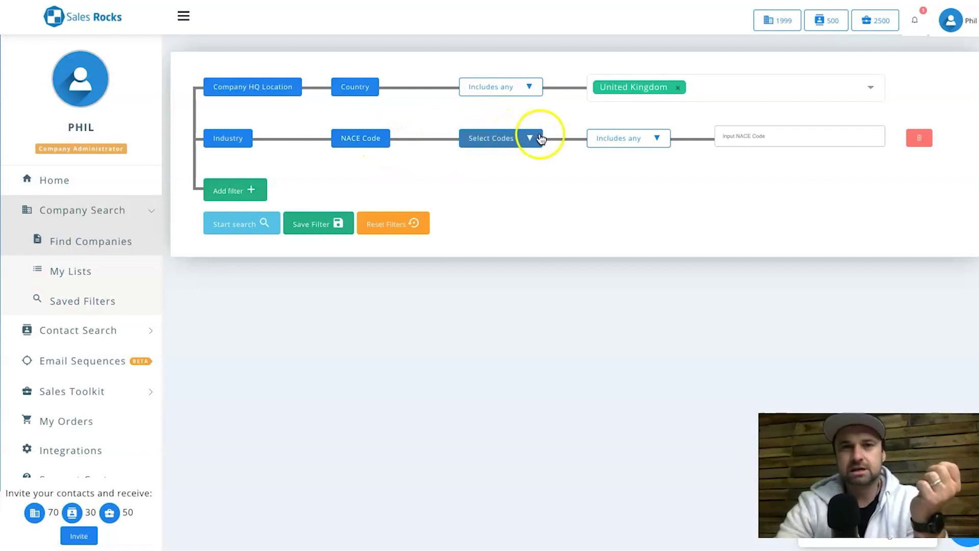
{"action": "scroll", "coordinate": [485, 319], "scroll_direction": "down", "scroll_amount": 2}
{"action": "scroll", "coordinate": [472, 310], "scroll_direction": "up", "scroll_amount": 2}
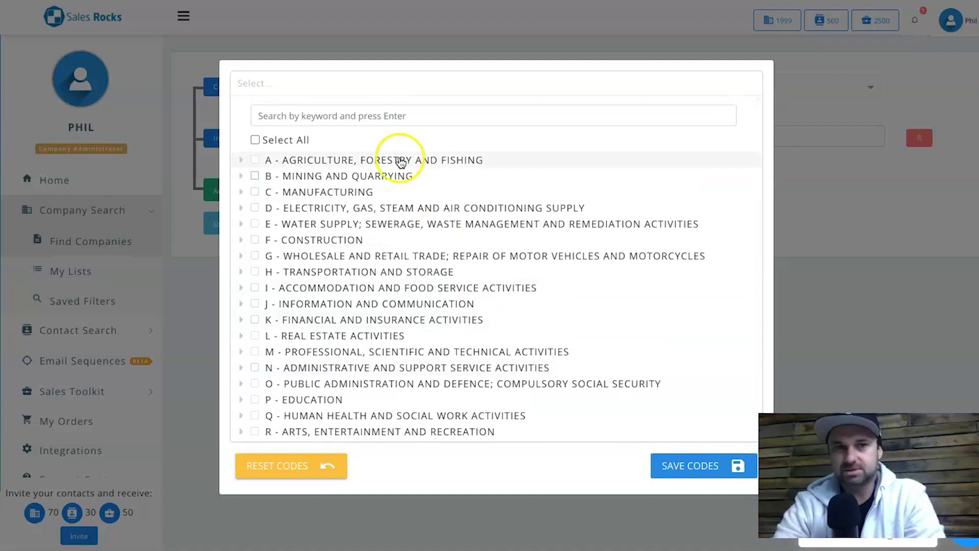
{"action": "left_click", "coordinate": [405, 117]}
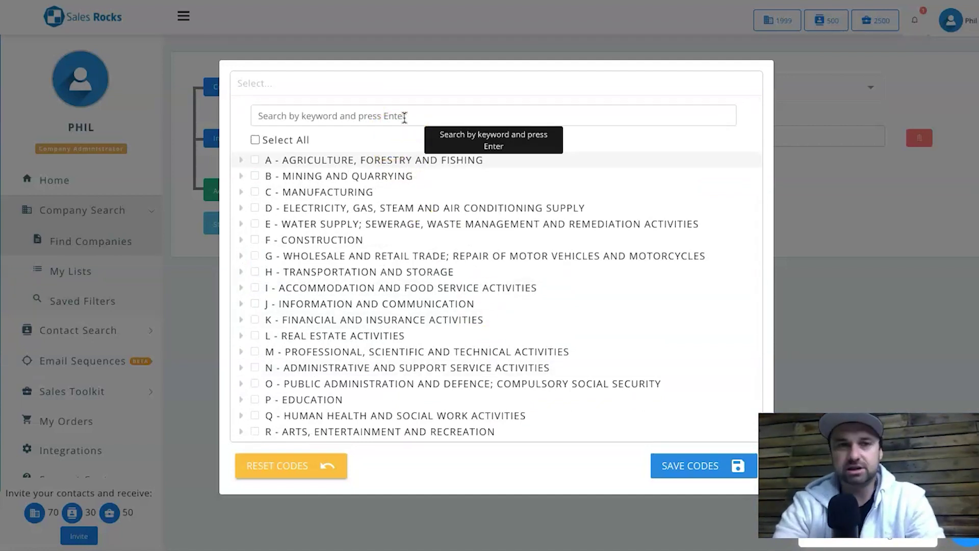
{"action": "left_click", "coordinate": [450, 109]}
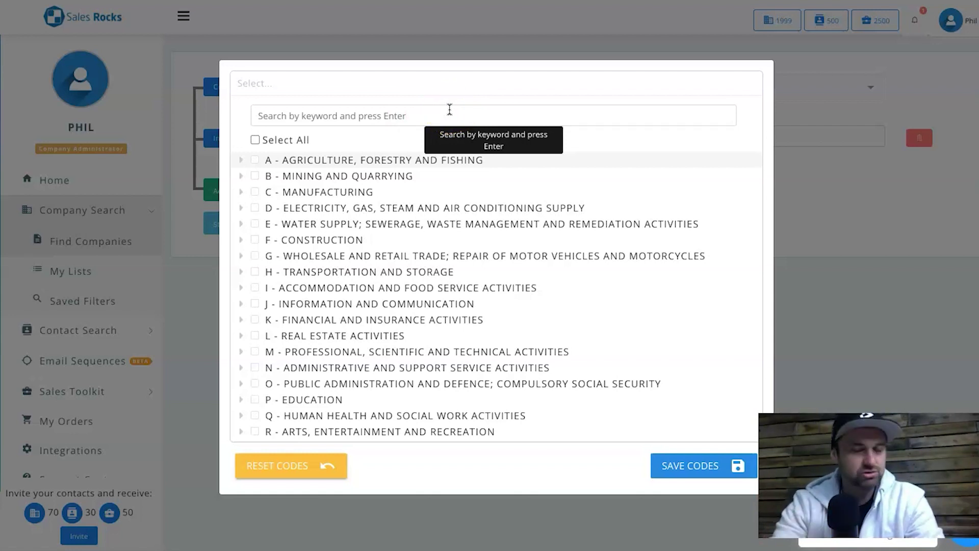
{"action": "left_click", "coordinate": [449, 112]}
{"action": "type", "text": "de"}
{"action": "left_click", "coordinate": [448, 112]}
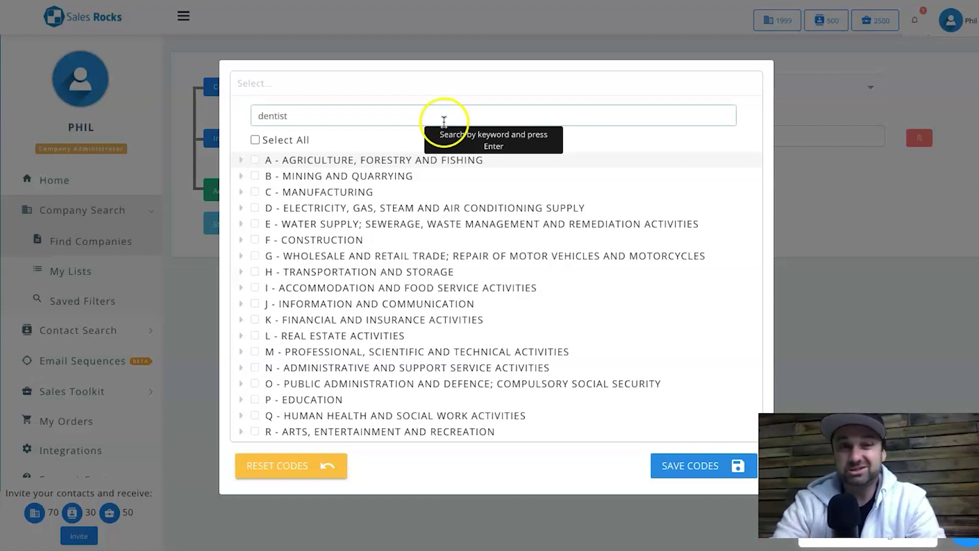
{"action": "key", "text": "Return"}
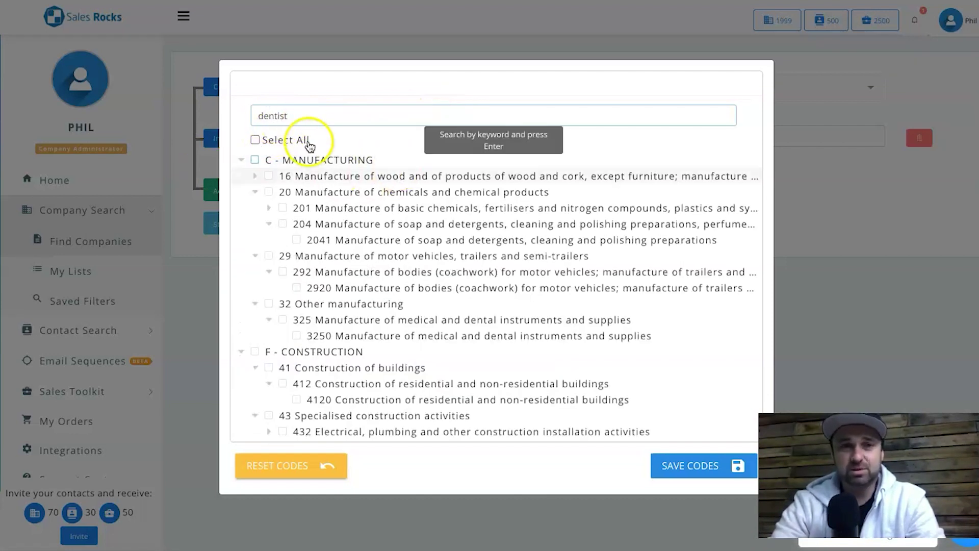
Look through the matching NACE codes for a dental category and clear the keyword search.
{"action": "scroll", "coordinate": [340, 306], "scroll_direction": "down", "scroll_amount": 4}
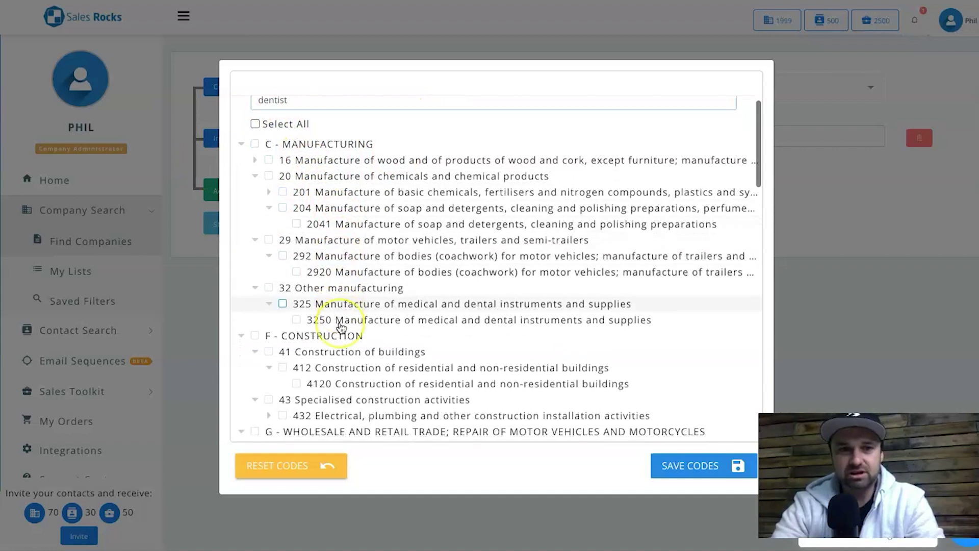
{"action": "scroll", "coordinate": [340, 328], "scroll_direction": "down", "scroll_amount": 15}
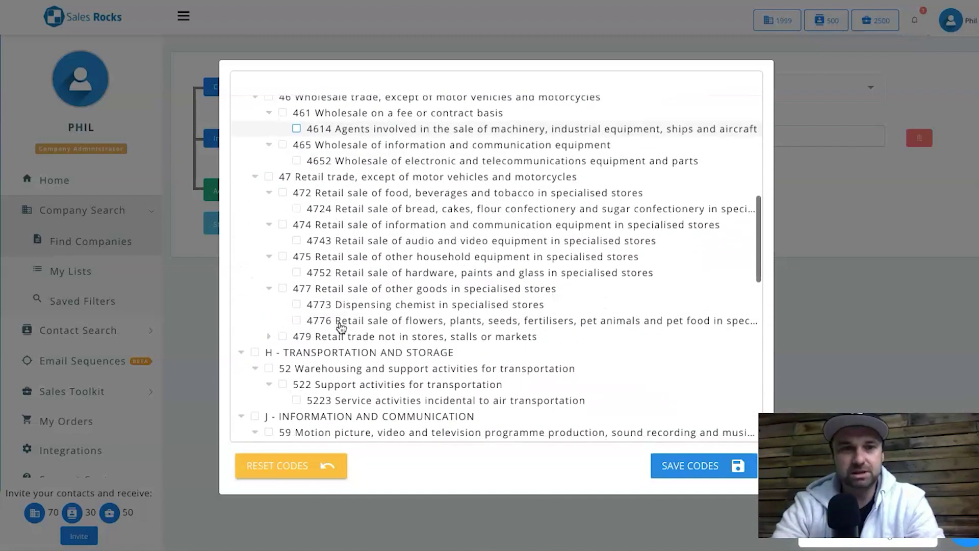
{"action": "scroll", "coordinate": [341, 328], "scroll_direction": "down", "scroll_amount": 3}
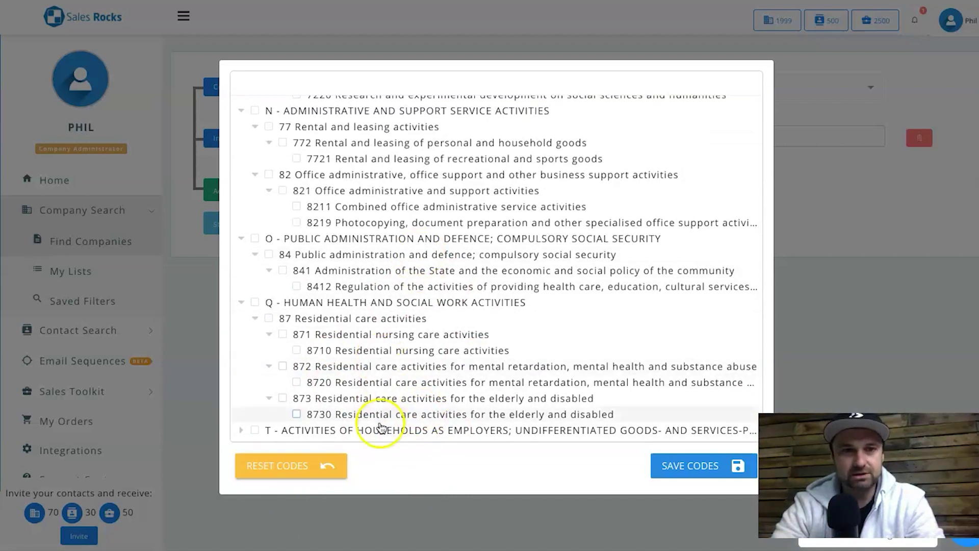
{"action": "scroll", "coordinate": [428, 273], "scroll_direction": "up", "scroll_amount": 2}
{"action": "scroll", "coordinate": [436, 319], "scroll_direction": "up", "scroll_amount": 5}
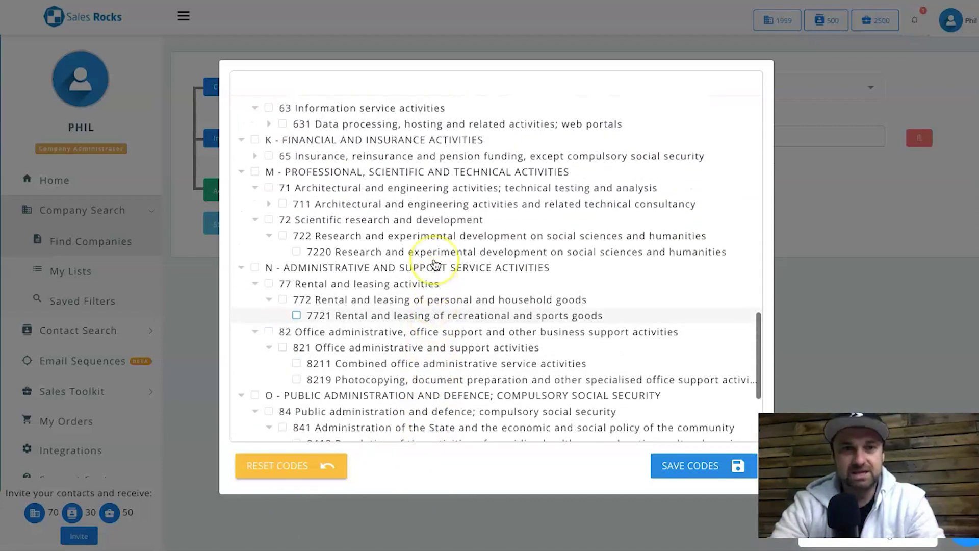
{"action": "scroll", "coordinate": [436, 264], "scroll_direction": "up", "scroll_amount": 10}
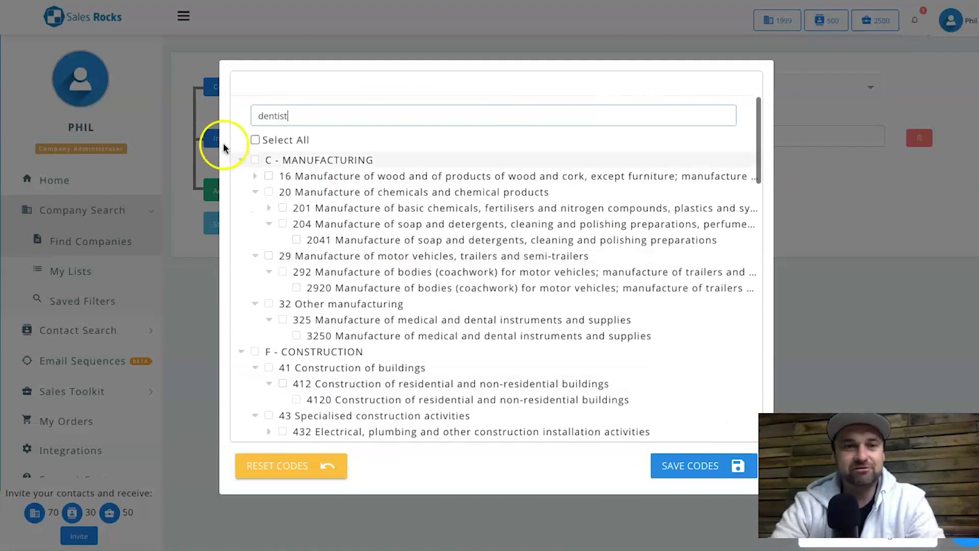
{"action": "double_click", "coordinate": [294, 108]}
{"action": "key", "text": "BackSpace"}
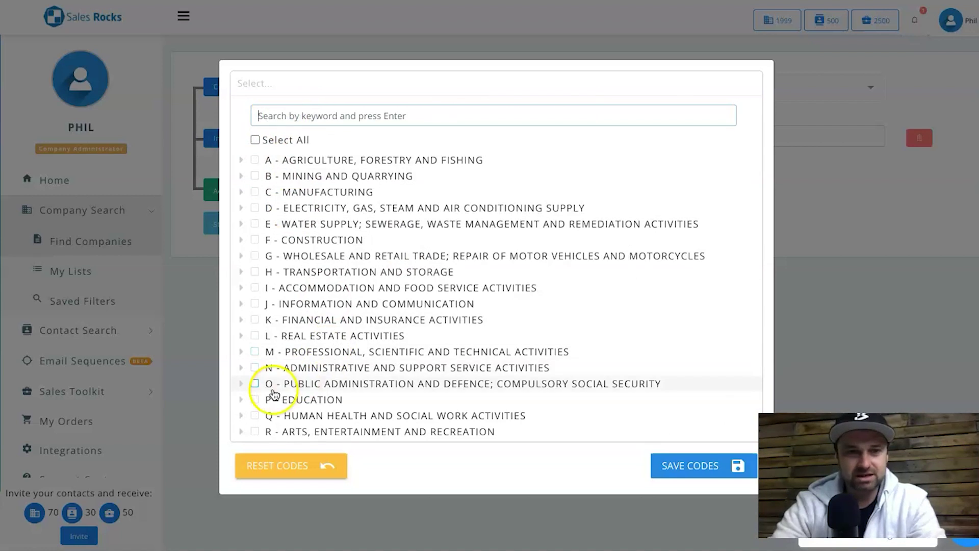
Select NACE code 8623 Dental practice activities under Human health and social work activities, and save it to the industry filter.
{"action": "scroll", "coordinate": [258, 392], "scroll_direction": "down", "scroll_amount": 1}
{"action": "left_click", "coordinate": [240, 367]}
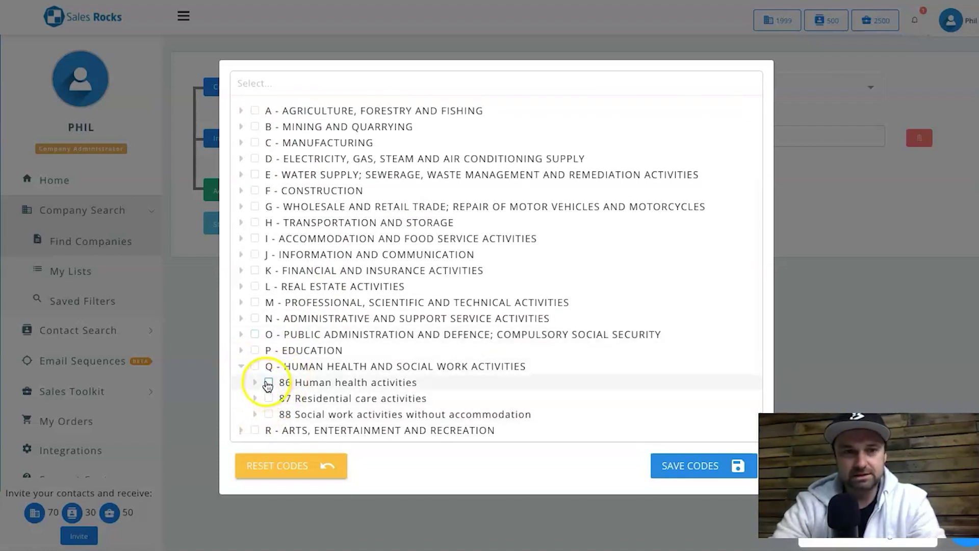
{"action": "left_click", "coordinate": [254, 383]}
{"action": "scroll", "coordinate": [364, 390], "scroll_direction": "down", "scroll_amount": 2}
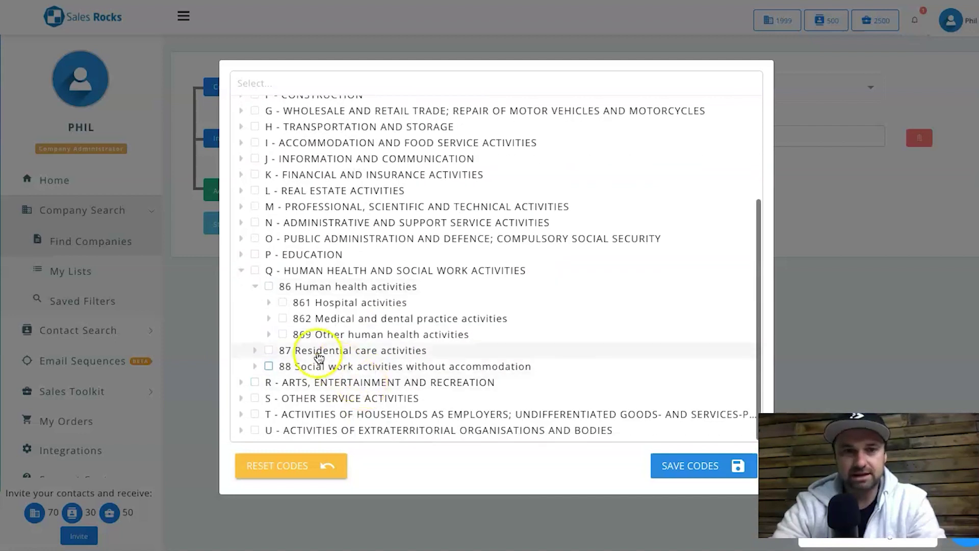
{"action": "left_click", "coordinate": [268, 319]}
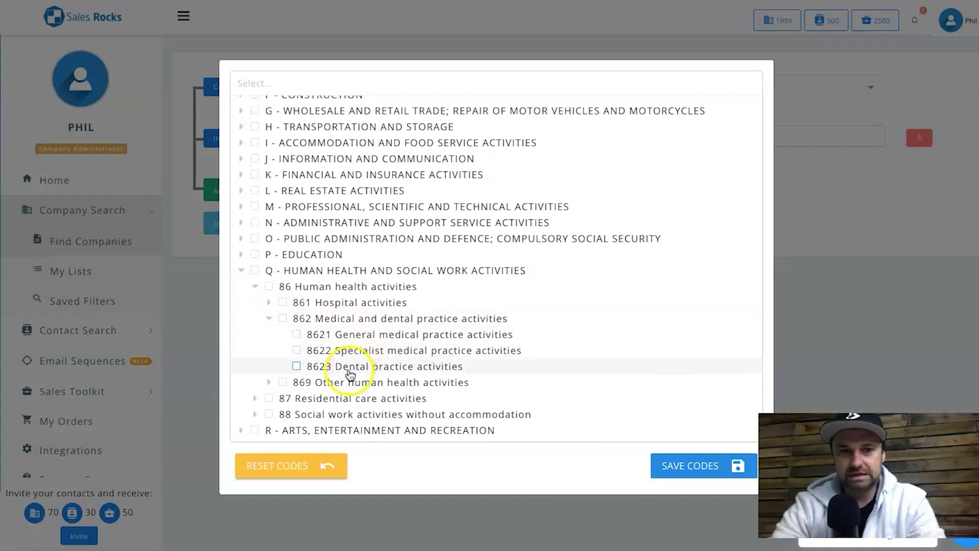
{"action": "left_click", "coordinate": [297, 366]}
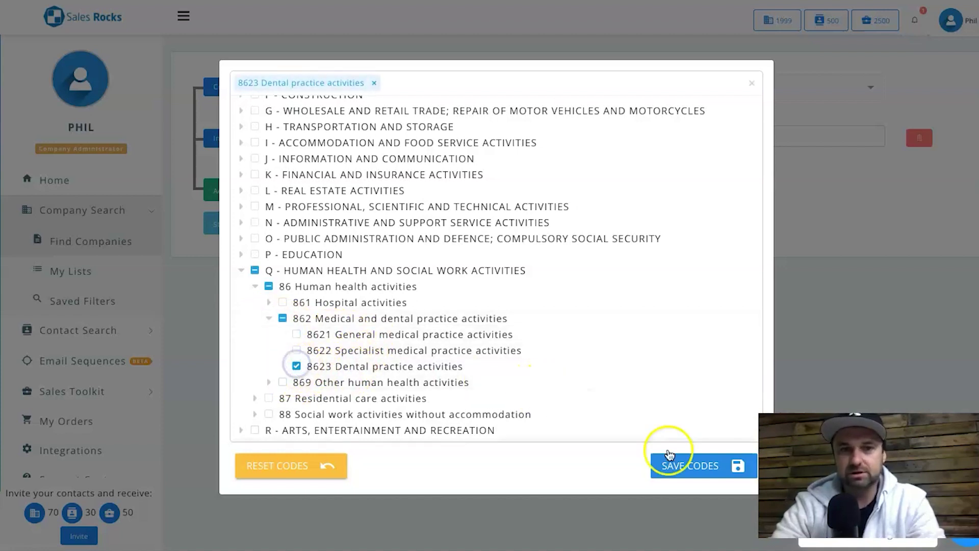
{"action": "left_click", "coordinate": [701, 467]}
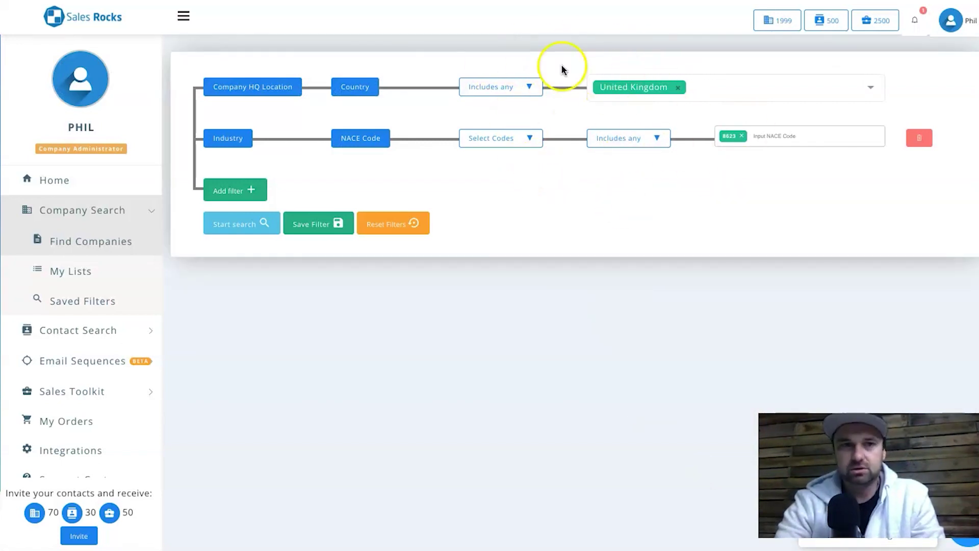
Add a Region filter under Company HQ Location to the company search.
{"action": "left_click", "coordinate": [238, 197]}
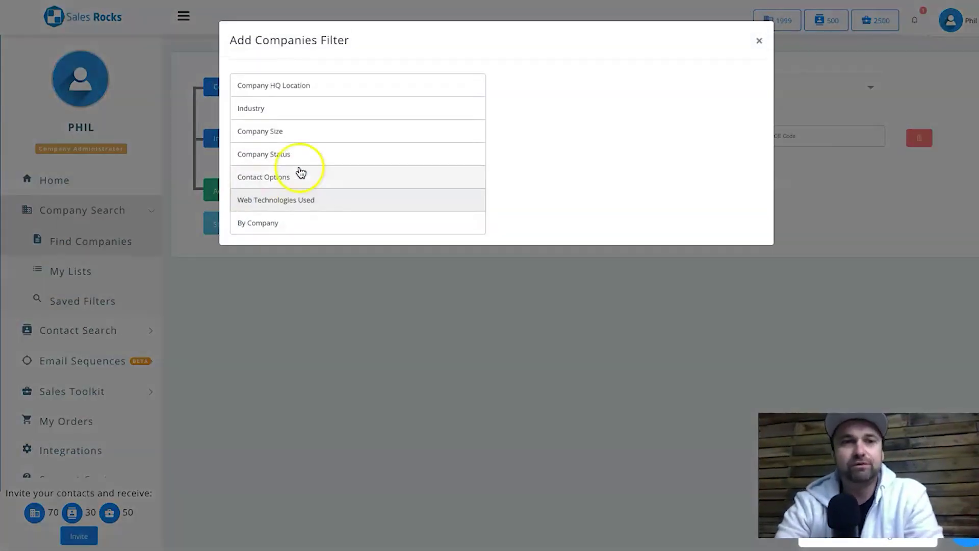
{"action": "left_click", "coordinate": [387, 93]}
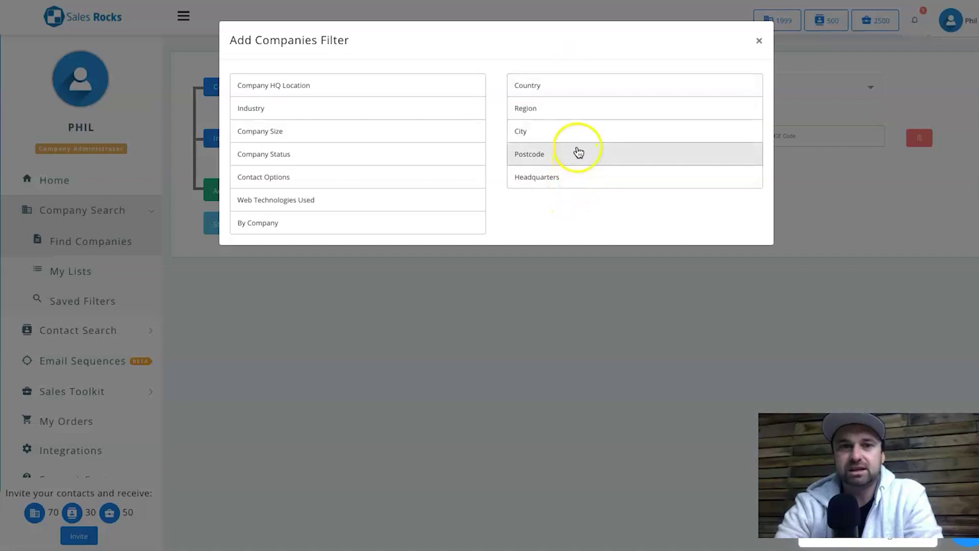
{"action": "left_click", "coordinate": [581, 108]}
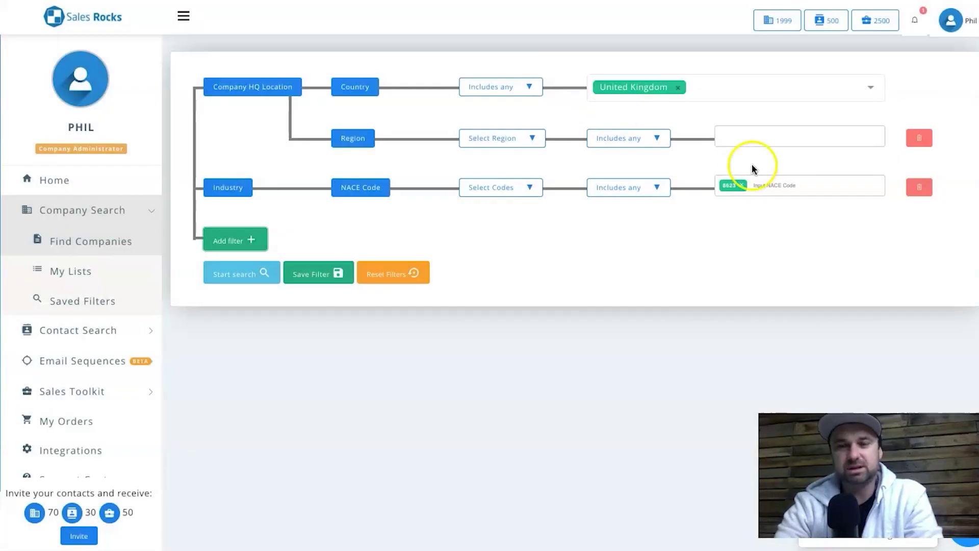
{"action": "left_click", "coordinate": [754, 147]}
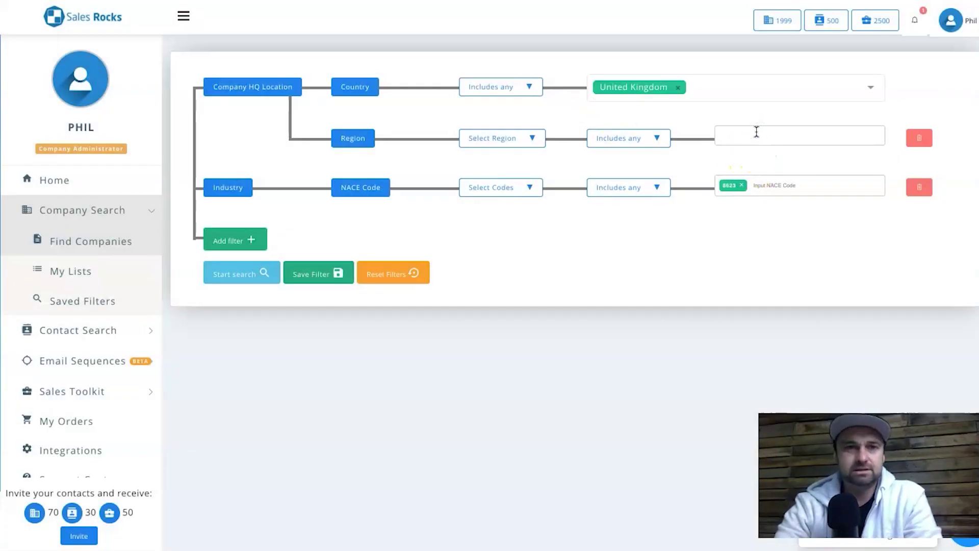
Expand the United Kingdom regions, select UKI - London, and save it to the region filter.
{"action": "left_click", "coordinate": [512, 144]}
{"action": "left_click", "coordinate": [240, 136]}
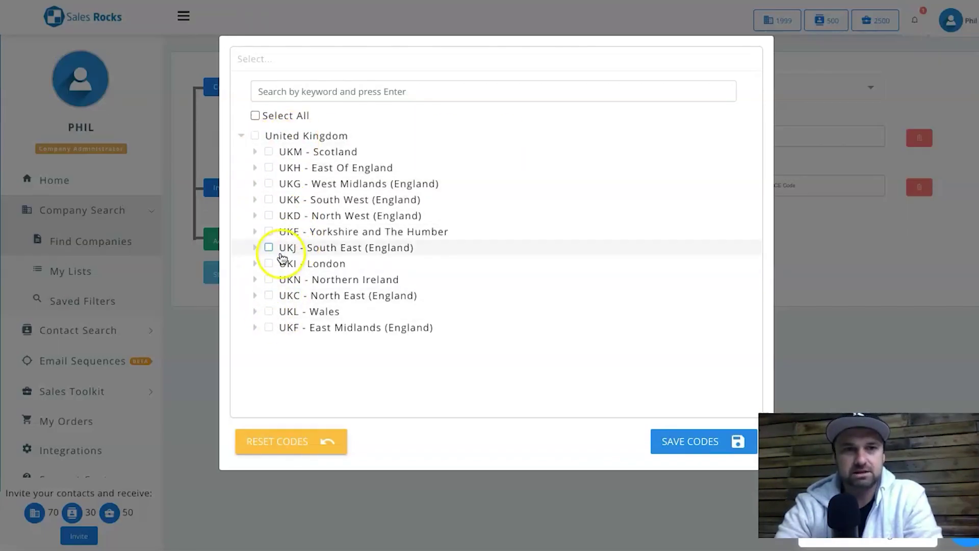
{"action": "left_click", "coordinate": [255, 264]}
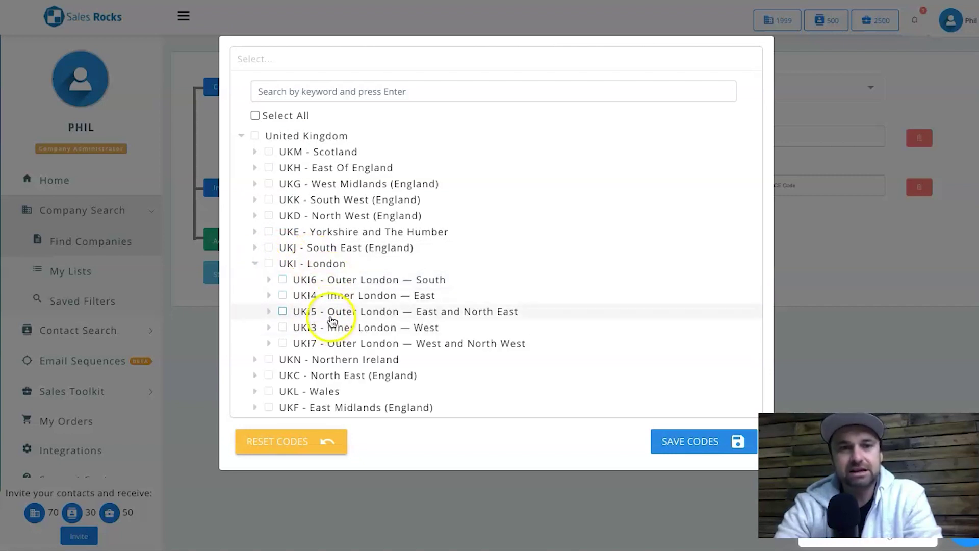
{"action": "left_click", "coordinate": [268, 295]}
{"action": "left_click", "coordinate": [268, 295]}
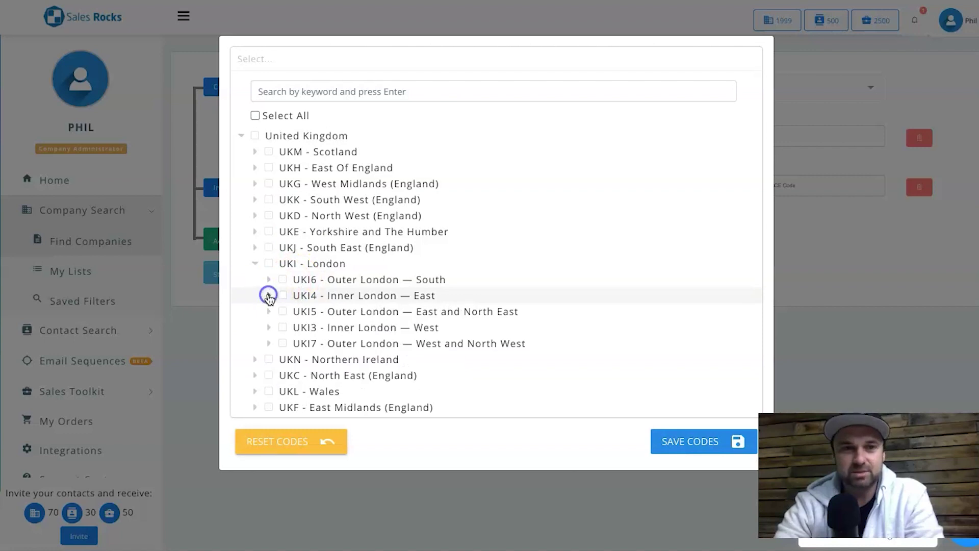
{"action": "left_click", "coordinate": [268, 264]}
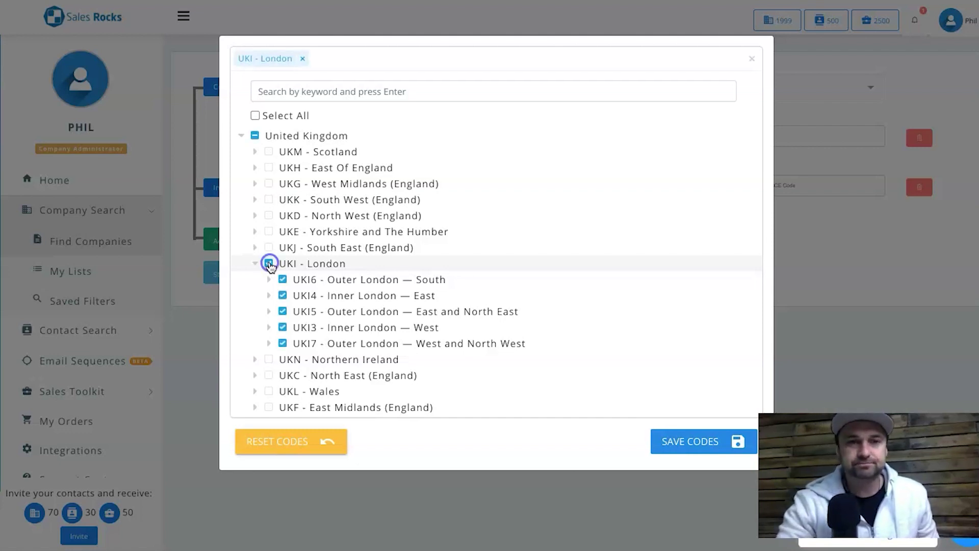
{"action": "left_click", "coordinate": [667, 440]}
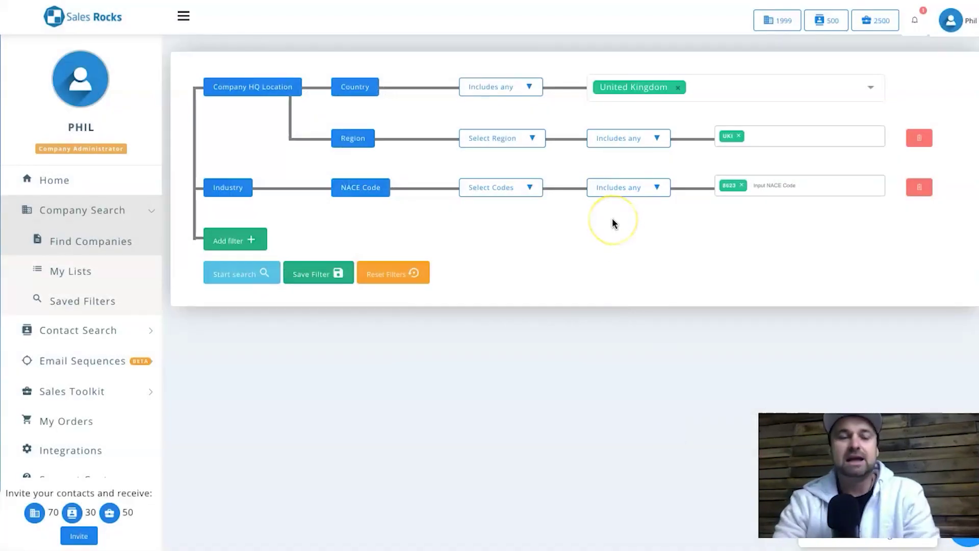
{"action": "left_click", "coordinate": [598, 282]}
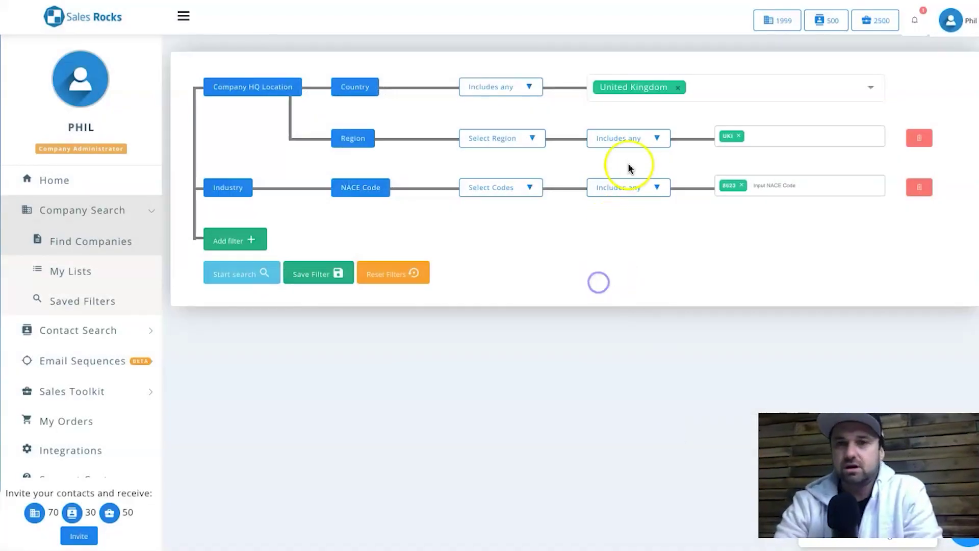
Look through the options for adding another company filter, including size, industry, location, status, contact options, web technologies and company.
{"action": "left_click", "coordinate": [231, 244]}
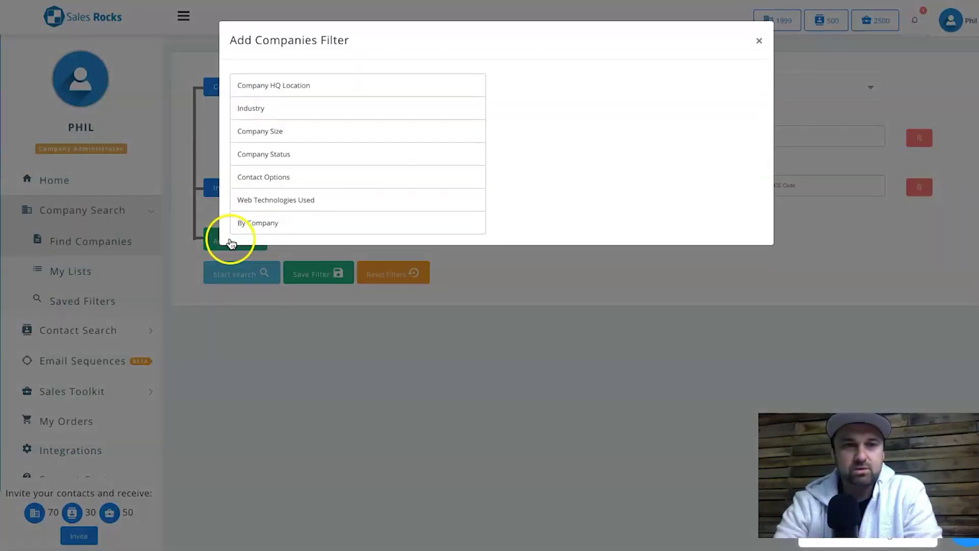
{"action": "left_click", "coordinate": [299, 134]}
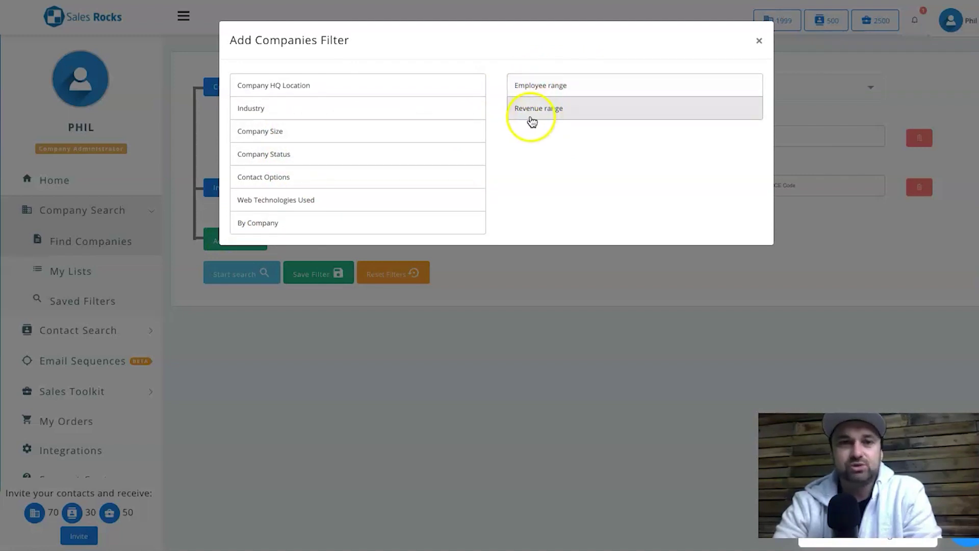
{"action": "left_click", "coordinate": [398, 106]}
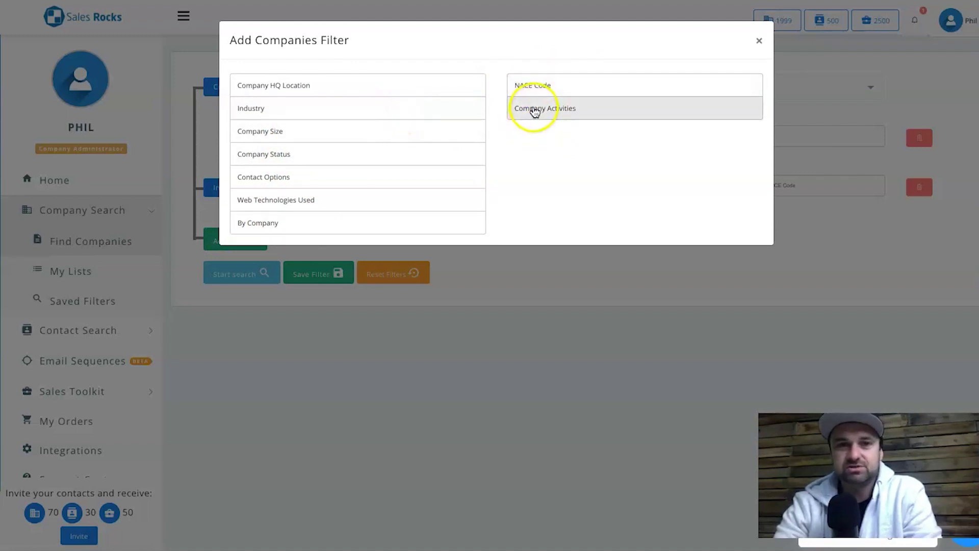
{"action": "left_click", "coordinate": [431, 88]}
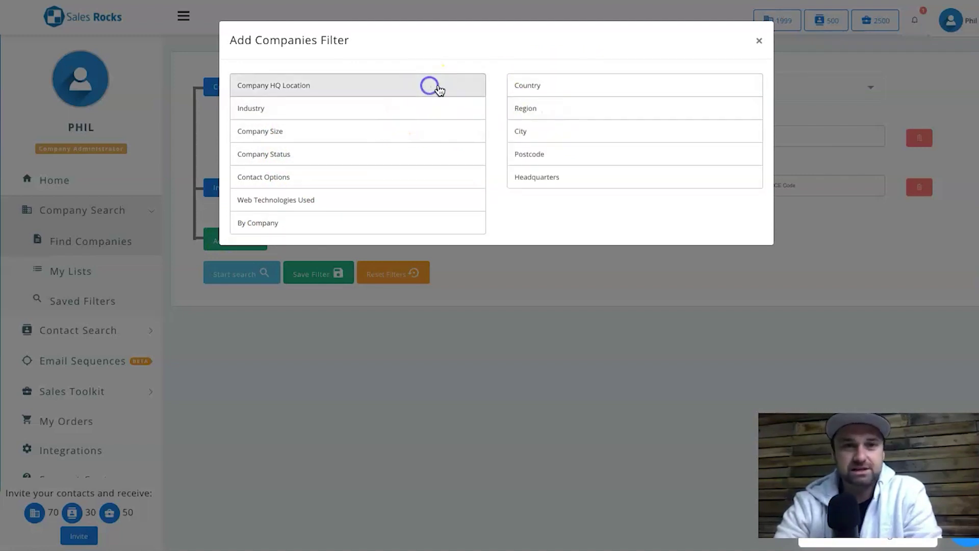
{"action": "left_click", "coordinate": [417, 148]}
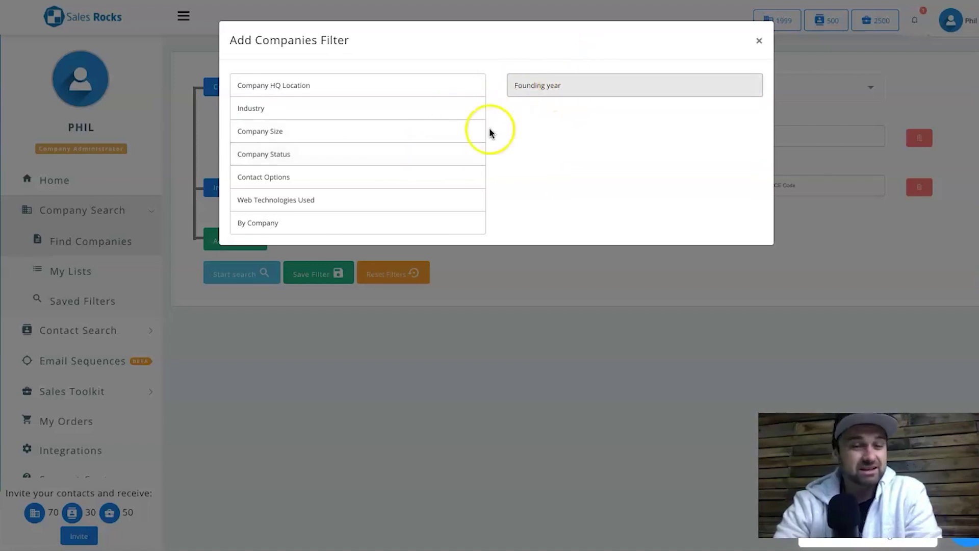
{"action": "left_click", "coordinate": [465, 173]}
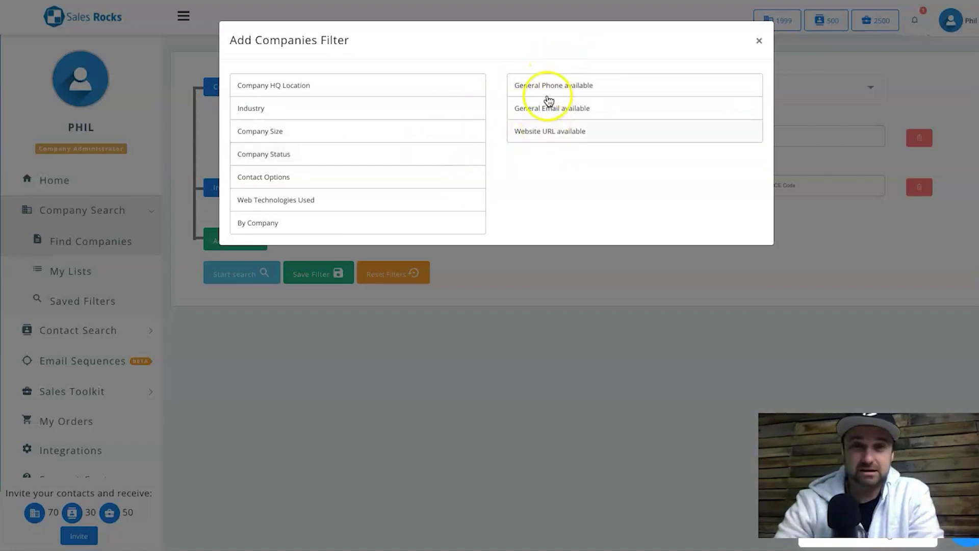
{"action": "left_click", "coordinate": [358, 199]}
{"action": "left_click", "coordinate": [361, 224]}
Add the General Phone available and General Email available filters from the contact options.
{"action": "left_click", "coordinate": [399, 175]}
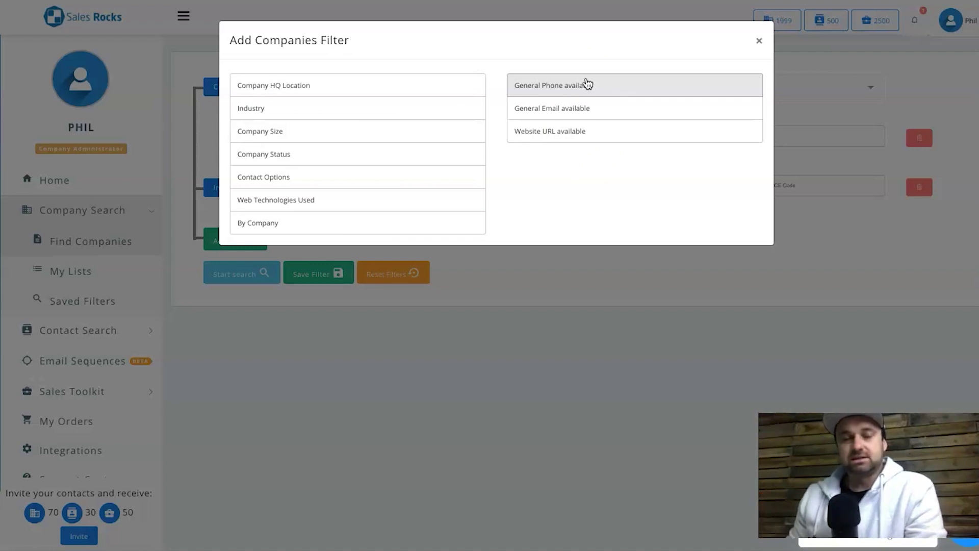
{"action": "left_click", "coordinate": [558, 91]}
{"action": "left_click", "coordinate": [549, 92]}
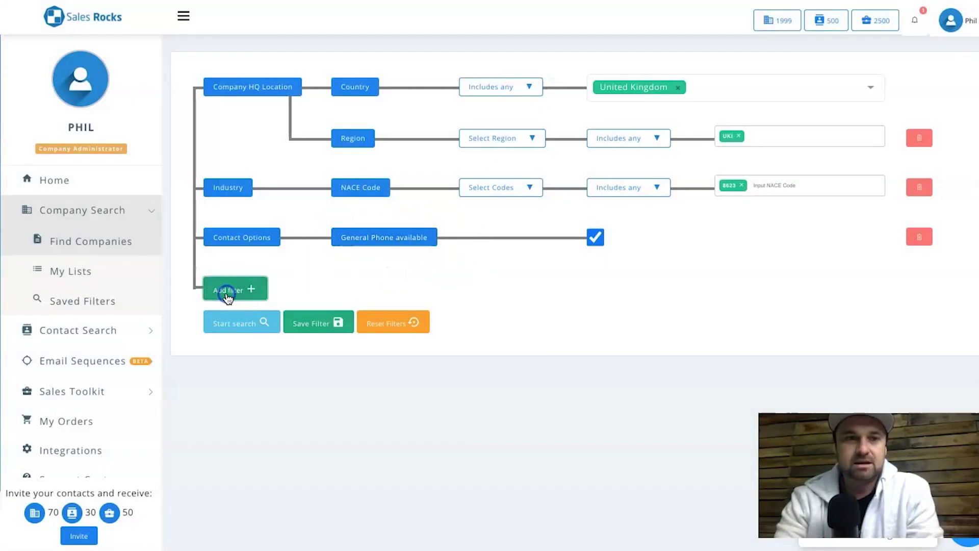
{"action": "left_click", "coordinate": [228, 290]}
{"action": "left_click", "coordinate": [393, 179]}
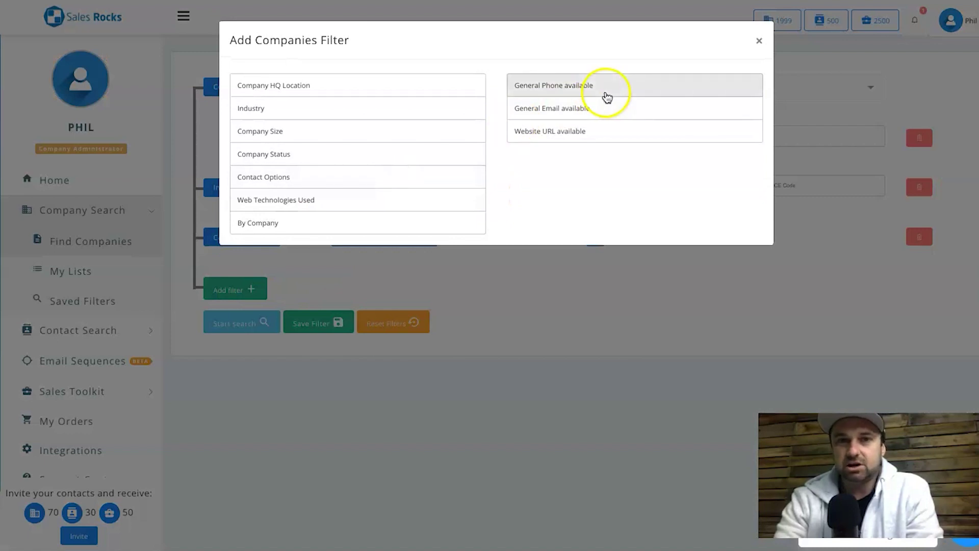
{"action": "left_click", "coordinate": [592, 117]}
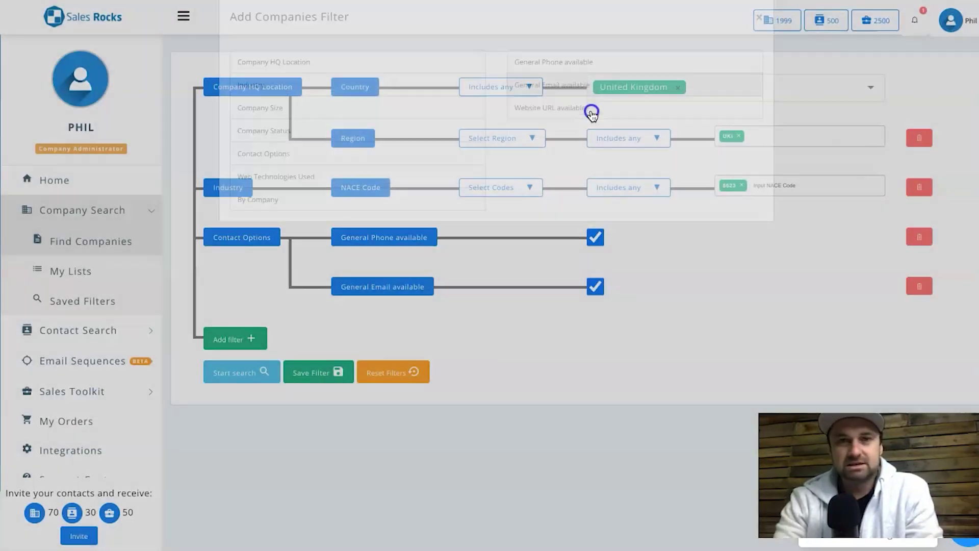
Add the Website URL available filter from the contact options.
{"action": "left_click", "coordinate": [234, 340]}
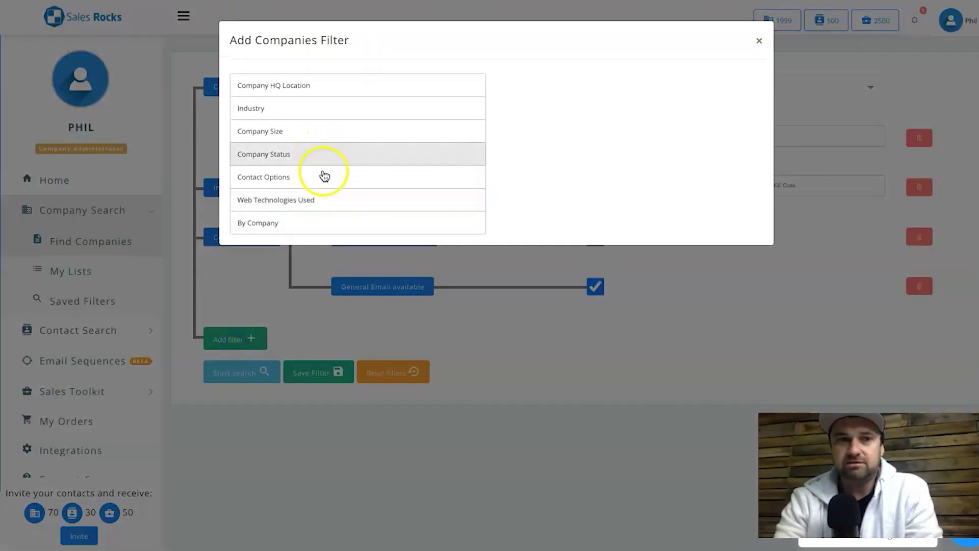
{"action": "left_click", "coordinate": [329, 188]}
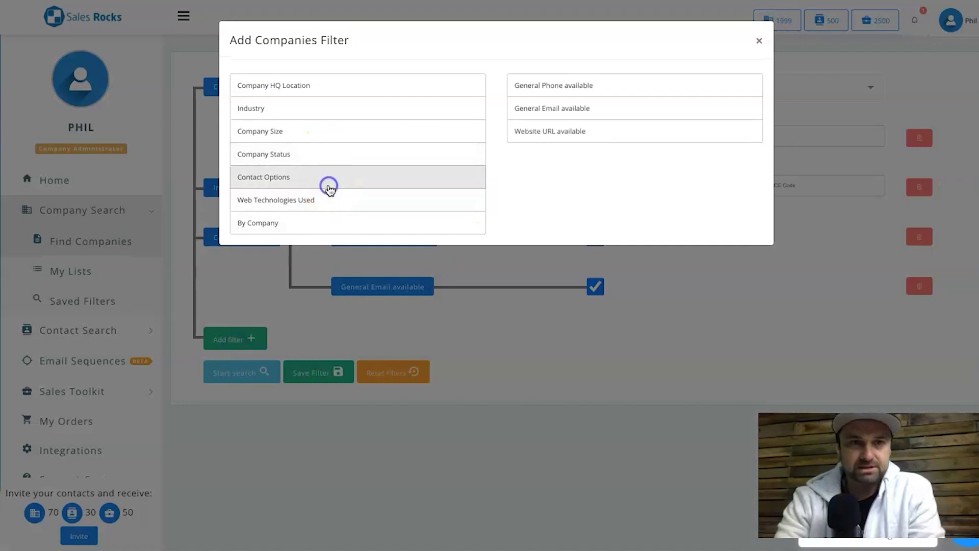
{"action": "left_click", "coordinate": [520, 133]}
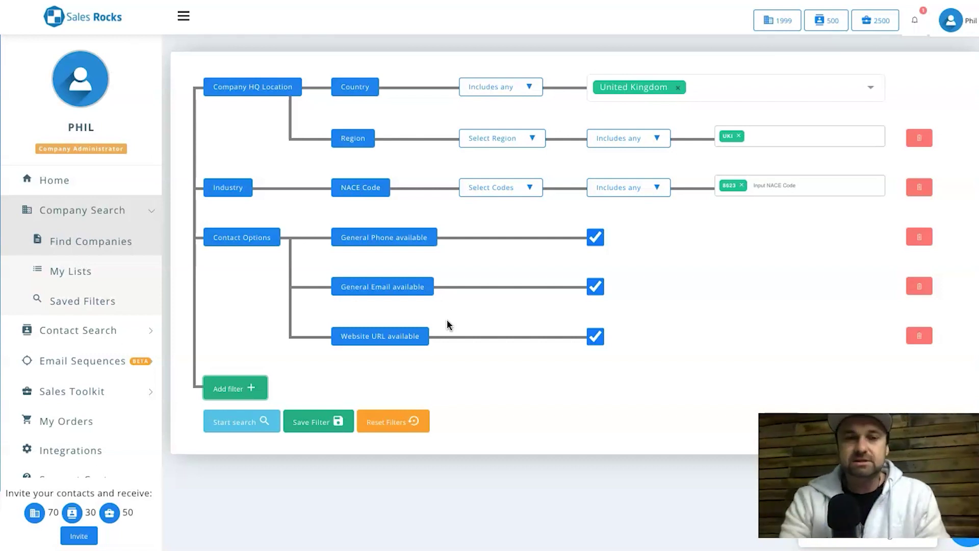
{"action": "left_click", "coordinate": [542, 317]}
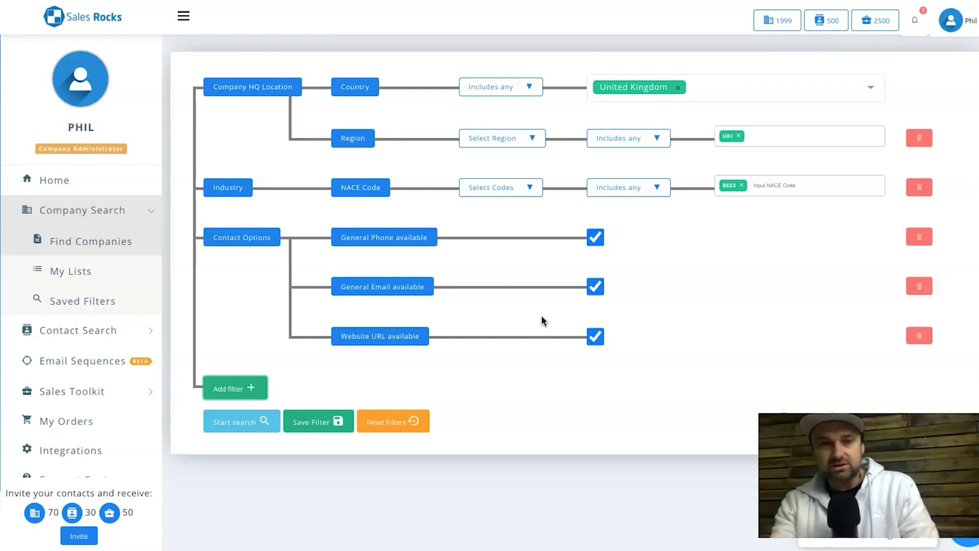
Disable the General Email available and General Phone available requirements and run the company search.
{"action": "left_click", "coordinate": [595, 284]}
{"action": "left_click", "coordinate": [595, 239]}
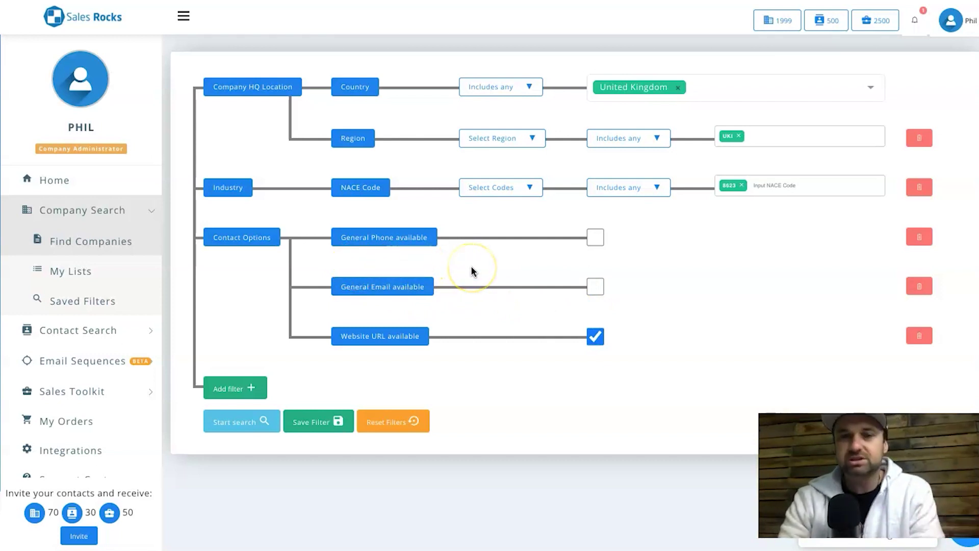
{"action": "left_click", "coordinate": [595, 237]}
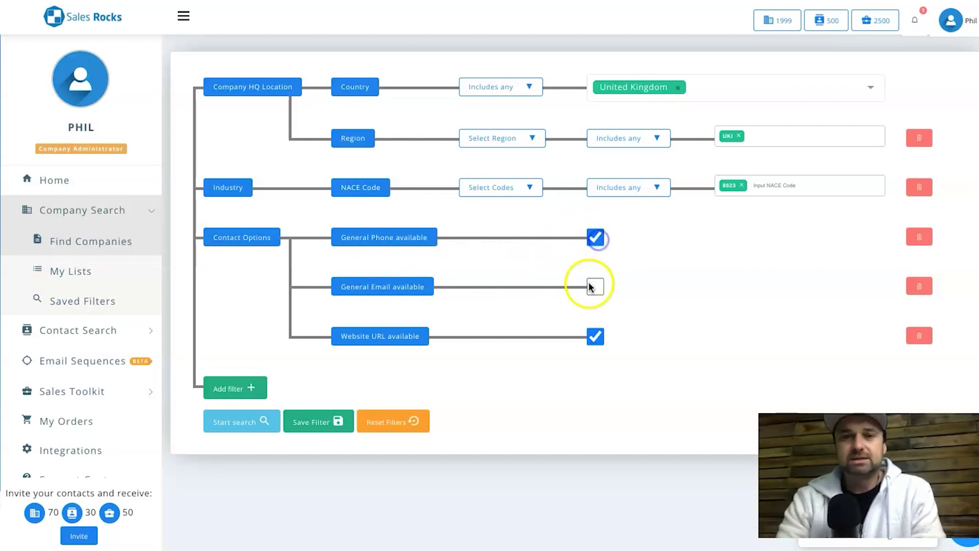
{"action": "left_click", "coordinate": [597, 236]}
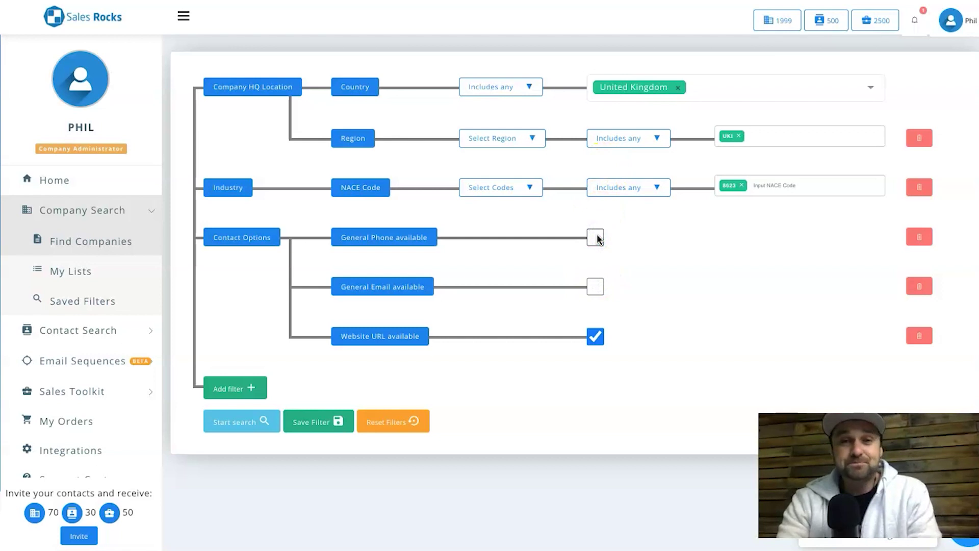
{"action": "scroll", "coordinate": [482, 378], "scroll_direction": "down", "scroll_amount": 1}
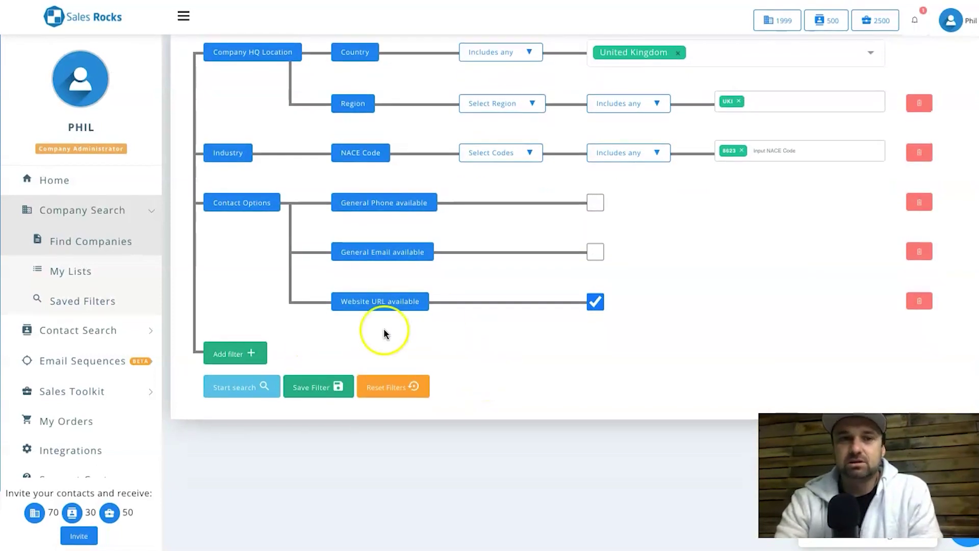
{"action": "left_click", "coordinate": [259, 393]}
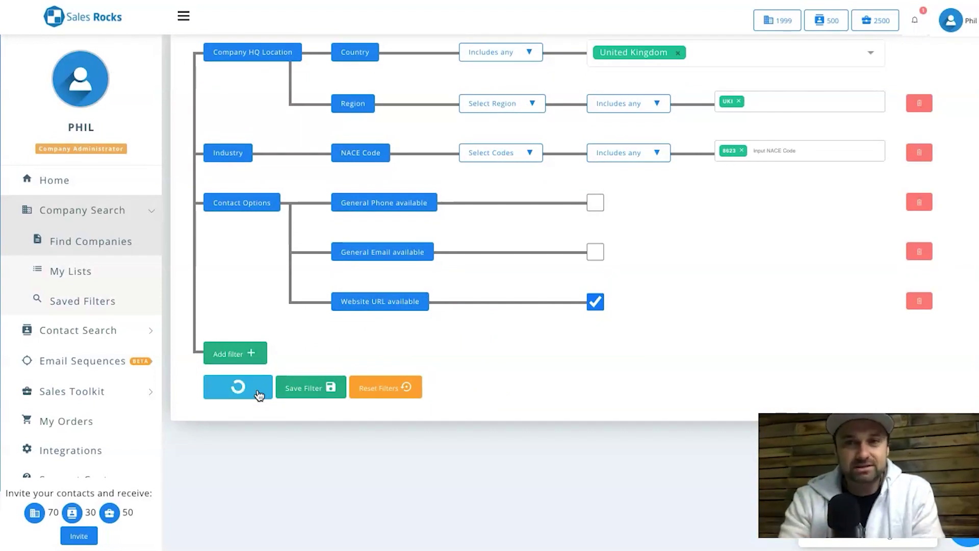
Examine the company search results, checking each company's location, activity and available website, email and phone data.
{"action": "scroll", "coordinate": [403, 390], "scroll_direction": "down", "scroll_amount": 5}
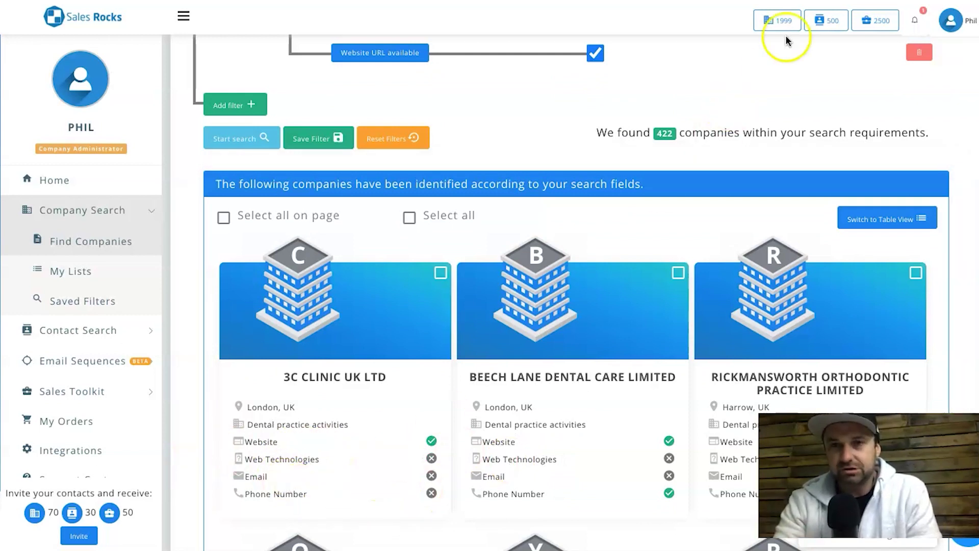
{"action": "scroll", "coordinate": [413, 347], "scroll_direction": "down", "scroll_amount": 4}
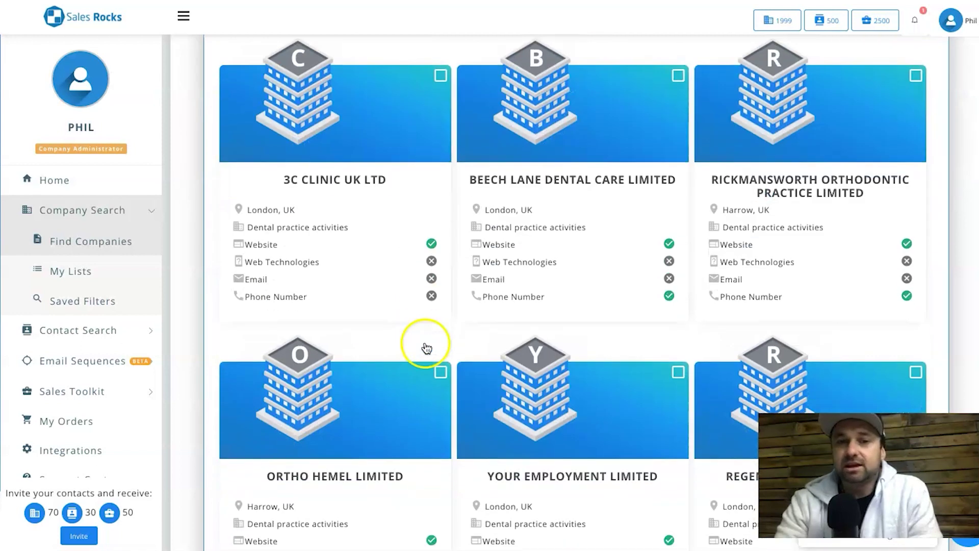
{"action": "scroll", "coordinate": [465, 147], "scroll_direction": "up", "scroll_amount": 6}
{"action": "scroll", "coordinate": [464, 144], "scroll_direction": "down", "scroll_amount": 6}
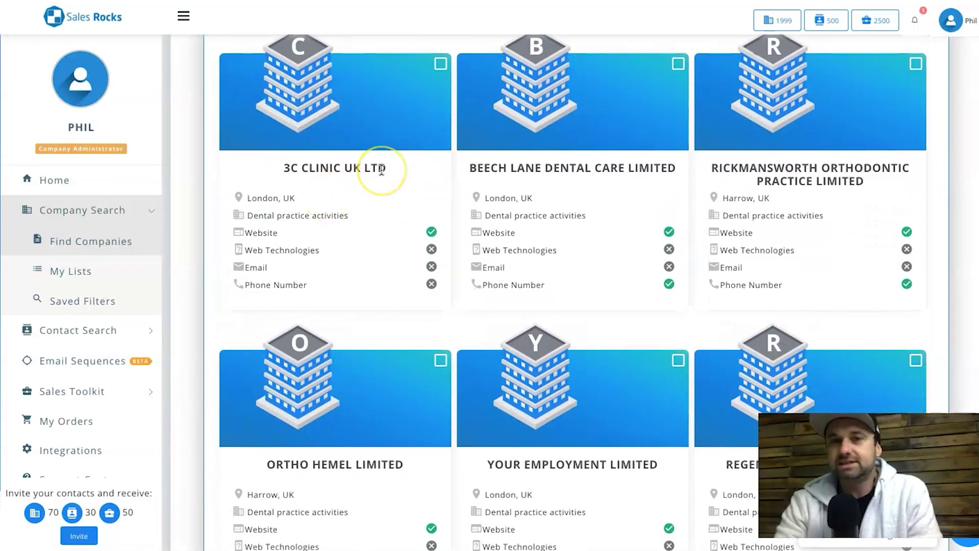
{"action": "scroll", "coordinate": [382, 170], "scroll_direction": "up", "scroll_amount": 2}
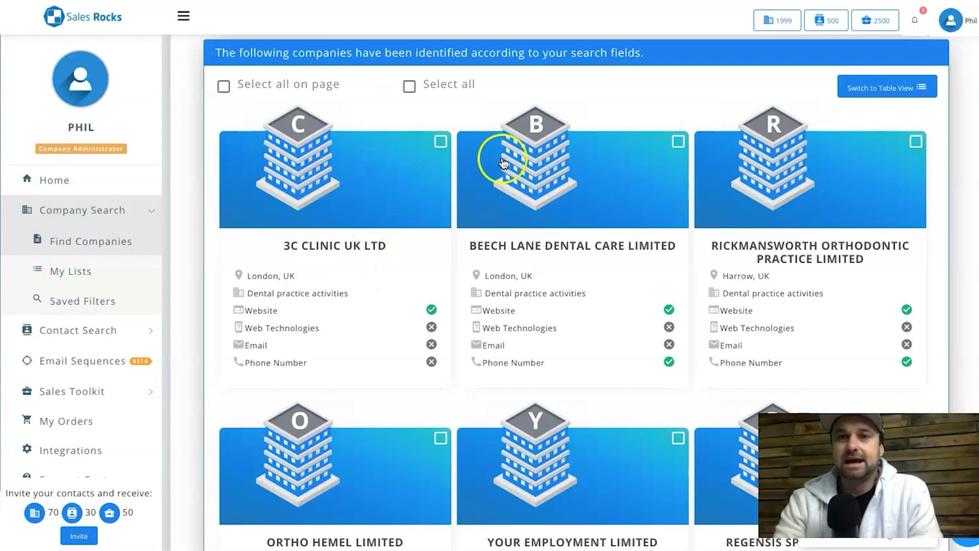
{"action": "scroll", "coordinate": [674, 310], "scroll_direction": "down", "scroll_amount": 2}
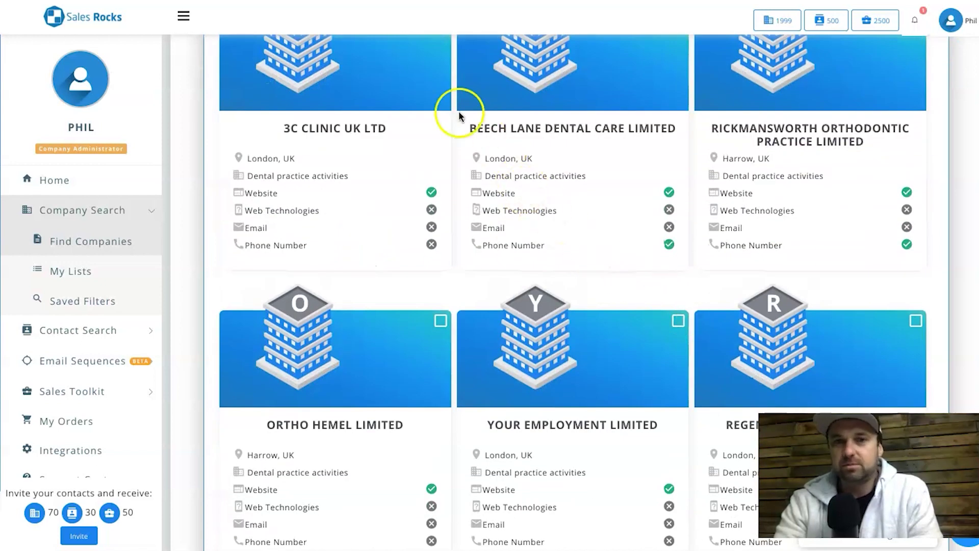
{"action": "scroll", "coordinate": [655, 92], "scroll_direction": "up", "scroll_amount": 2}
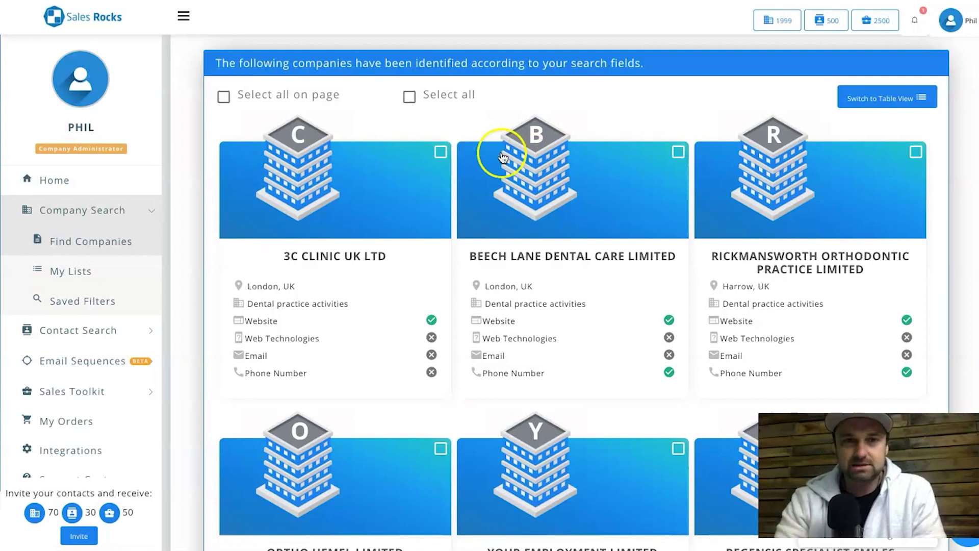
Select several individual companies and all search results, and clear the whole selection.
{"action": "left_click", "coordinate": [441, 152]}
{"action": "left_click", "coordinate": [916, 152]}
{"action": "left_click", "coordinate": [440, 448]}
{"action": "left_click", "coordinate": [408, 96]}
{"action": "left_click", "coordinate": [677, 152]}
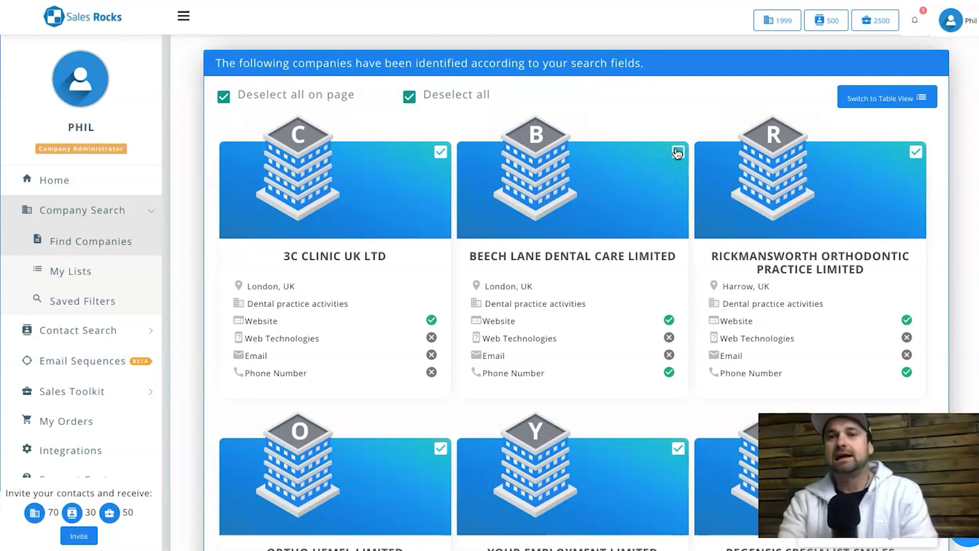
{"action": "left_click", "coordinate": [262, 94]}
Require General Phone available instead of Website URL available in the contact options and run the company search.
{"action": "scroll", "coordinate": [614, 212], "scroll_direction": "up", "scroll_amount": 8}
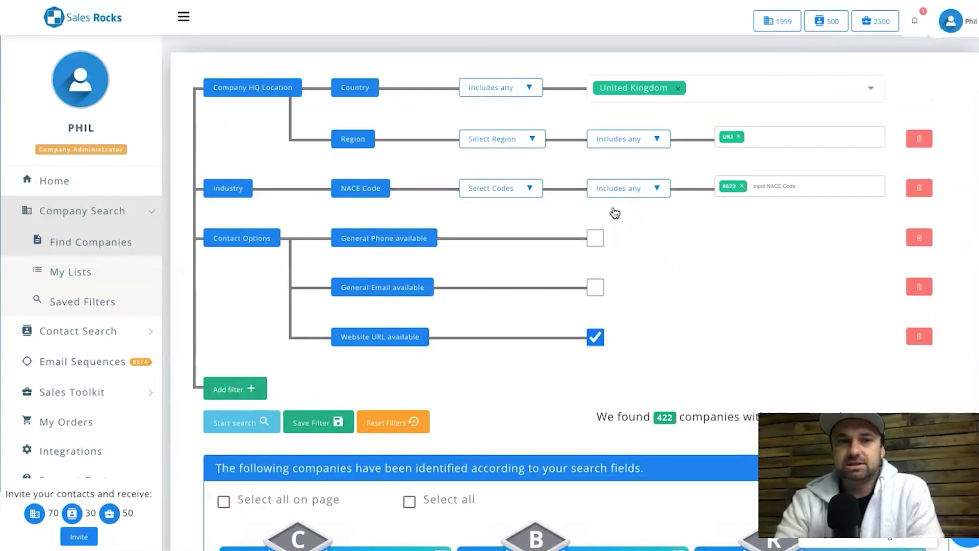
{"action": "scroll", "coordinate": [382, 411], "scroll_direction": "down", "scroll_amount": 6}
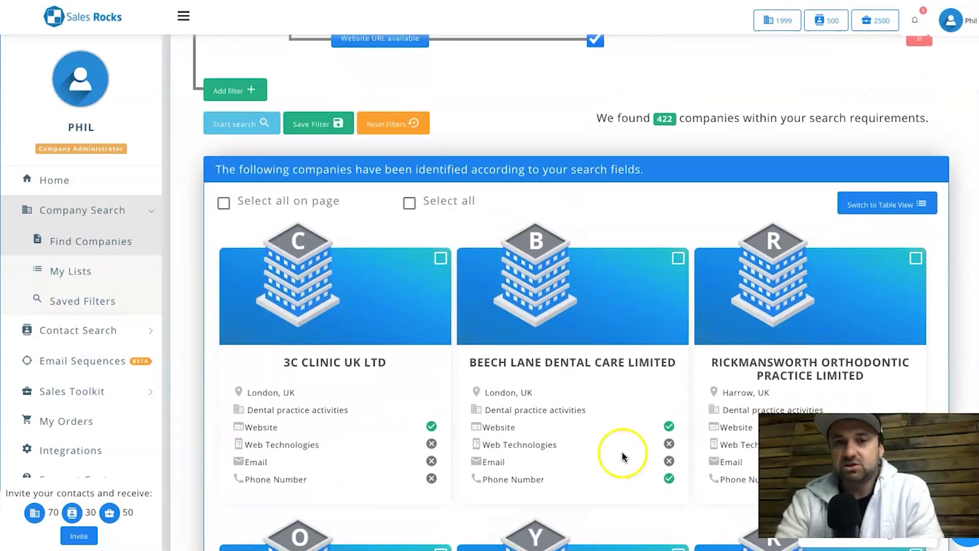
{"action": "scroll", "coordinate": [625, 454], "scroll_direction": "down", "scroll_amount": 10}
{"action": "scroll", "coordinate": [651, 236], "scroll_direction": "up", "scroll_amount": 10}
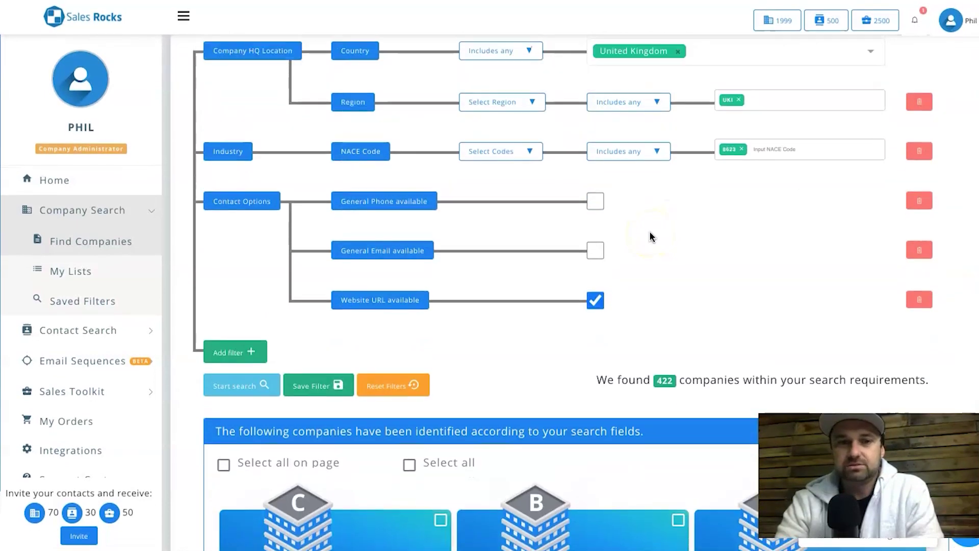
{"action": "left_click", "coordinate": [594, 299]}
{"action": "left_click", "coordinate": [594, 200]}
{"action": "left_click", "coordinate": [246, 385]}
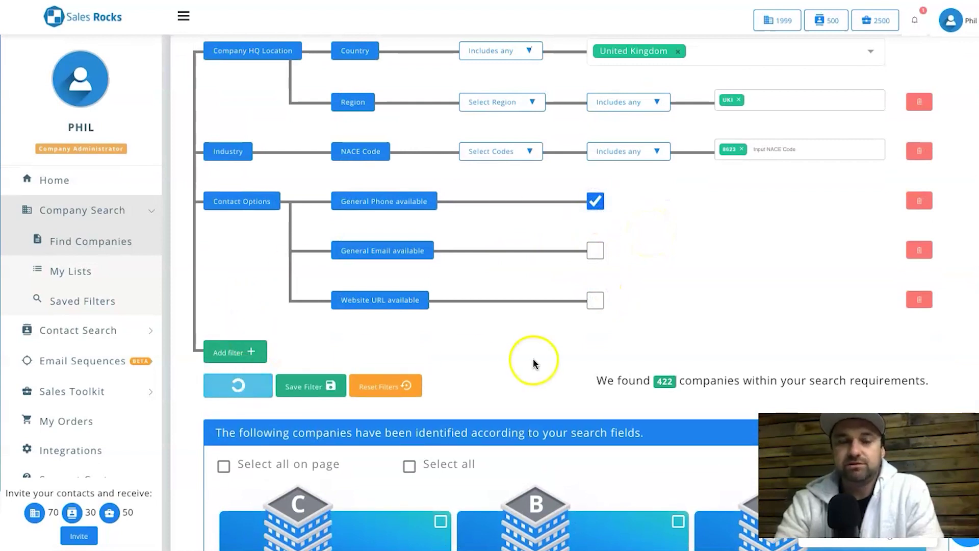
Review the companies found by the phone-only search and select Beech Lane Dental Care Limited.
{"action": "scroll", "coordinate": [671, 372], "scroll_direction": "down", "scroll_amount": 6}
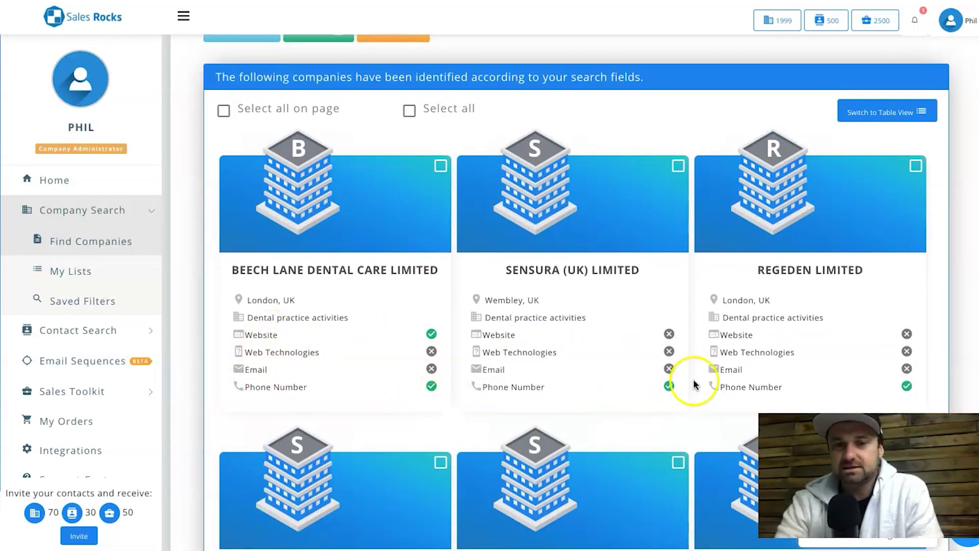
{"action": "scroll", "coordinate": [693, 380], "scroll_direction": "down", "scroll_amount": 1}
{"action": "left_click", "coordinate": [439, 94]}
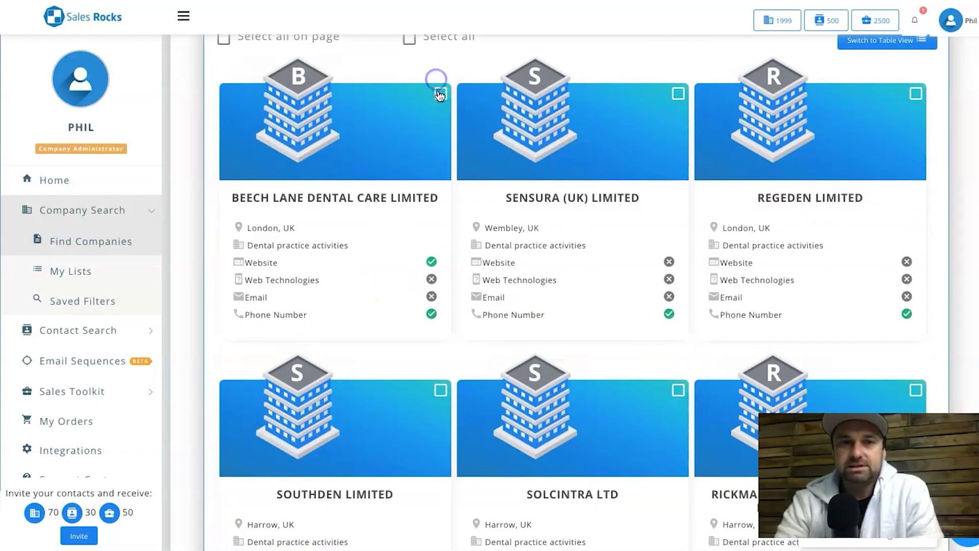
{"action": "scroll", "coordinate": [461, 295], "scroll_direction": "up", "scroll_amount": 1}
{"action": "scroll", "coordinate": [461, 292], "scroll_direction": "up", "scroll_amount": 1}
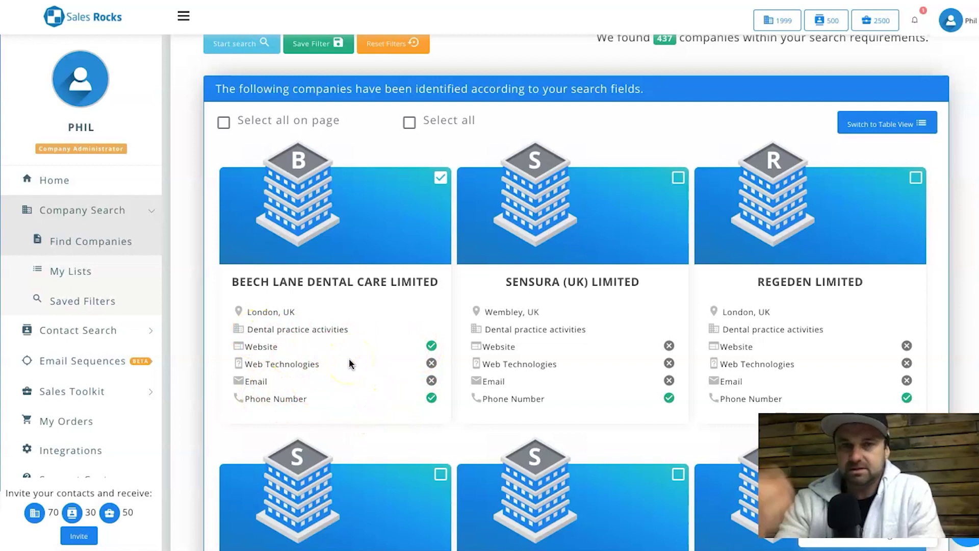
{"action": "scroll", "coordinate": [349, 360], "scroll_direction": "down", "scroll_amount": 2}
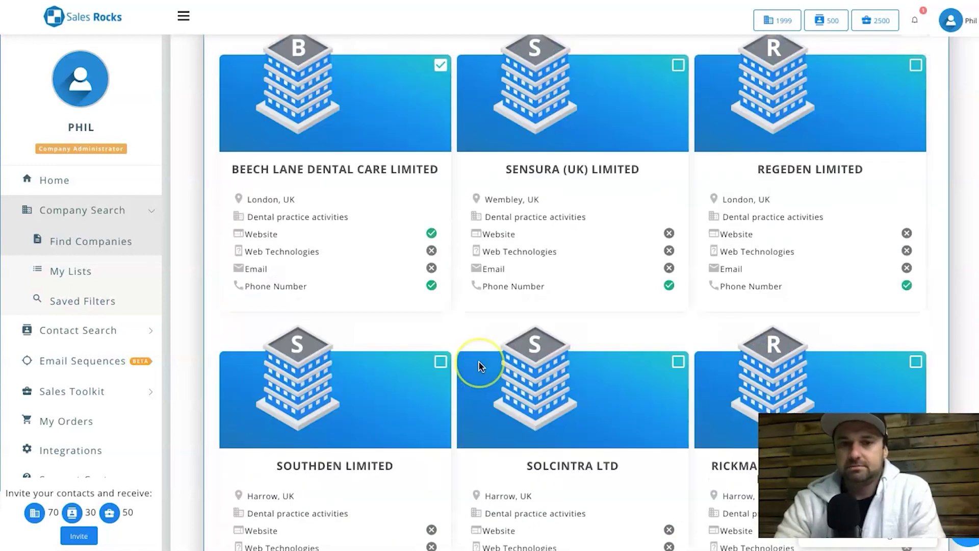
{"action": "scroll", "coordinate": [478, 365], "scroll_direction": "up", "scroll_amount": 1}
{"action": "scroll", "coordinate": [478, 365], "scroll_direction": "down", "scroll_amount": 4}
{"action": "scroll", "coordinate": [478, 365], "scroll_direction": "up", "scroll_amount": 5}
{"action": "scroll", "coordinate": [478, 365], "scroll_direction": "up", "scroll_amount": 2}
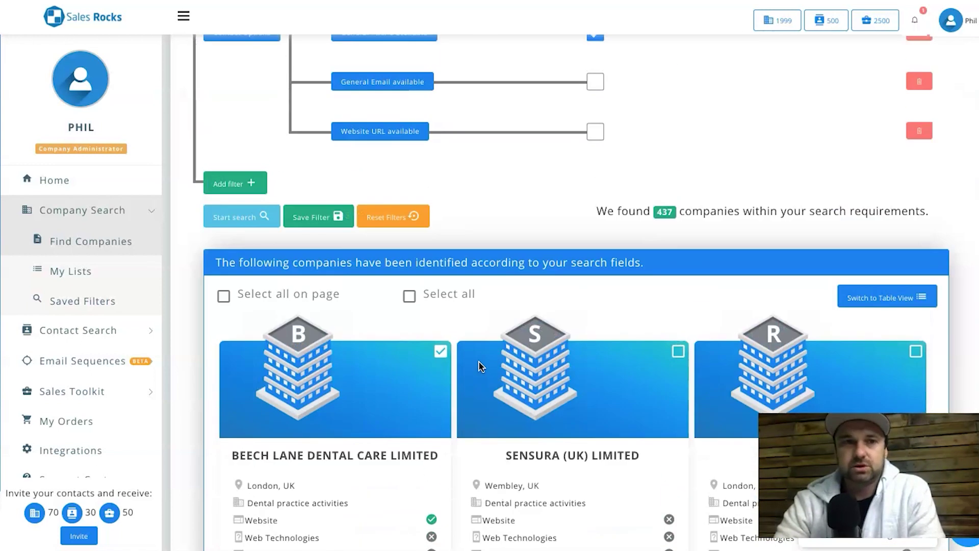
Enable the Website URL available requirement alongside General Phone available and rerun the company search.
{"action": "scroll", "coordinate": [510, 422], "scroll_direction": "up", "scroll_amount": 3}
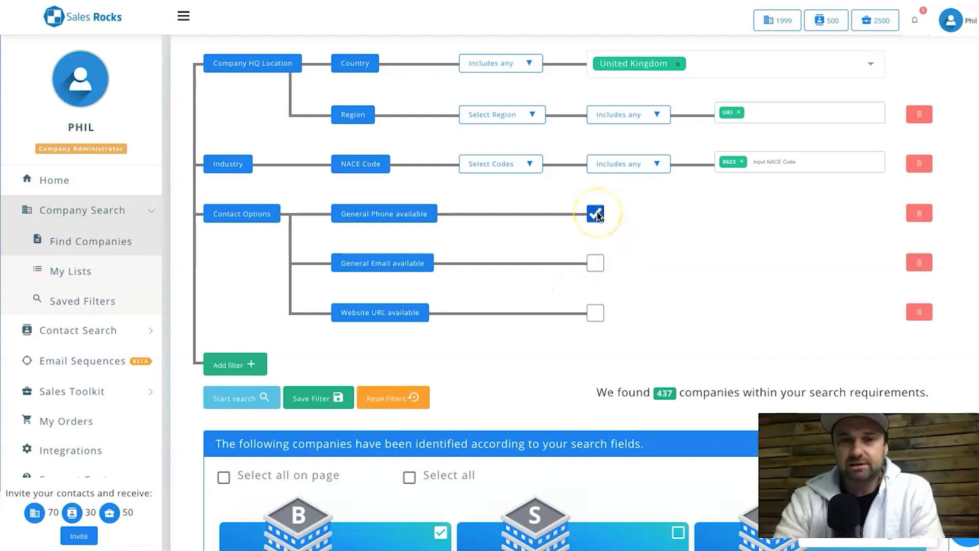
{"action": "scroll", "coordinate": [597, 212], "scroll_direction": "down", "scroll_amount": 5}
{"action": "scroll", "coordinate": [597, 150], "scroll_direction": "up", "scroll_amount": 3}
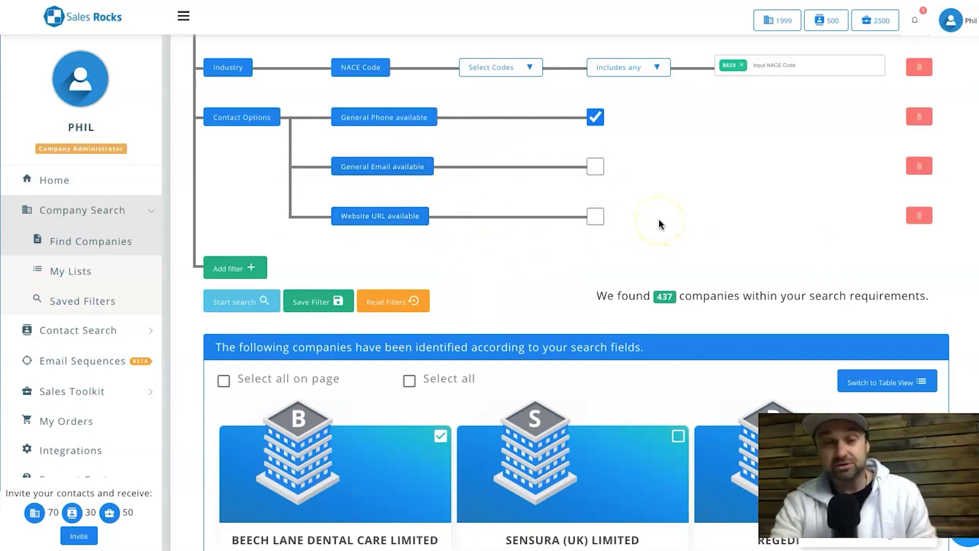
{"action": "left_click", "coordinate": [595, 216]}
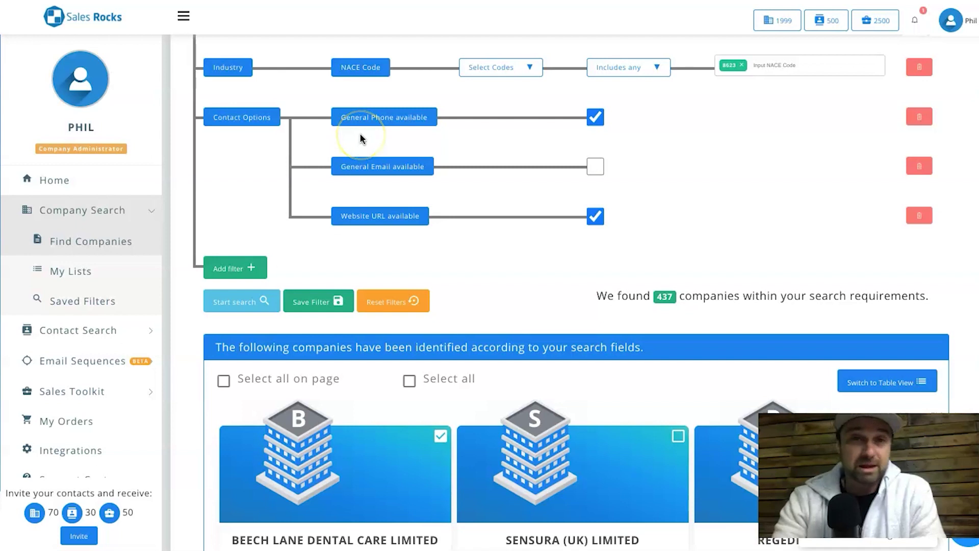
{"action": "left_click", "coordinate": [243, 302]}
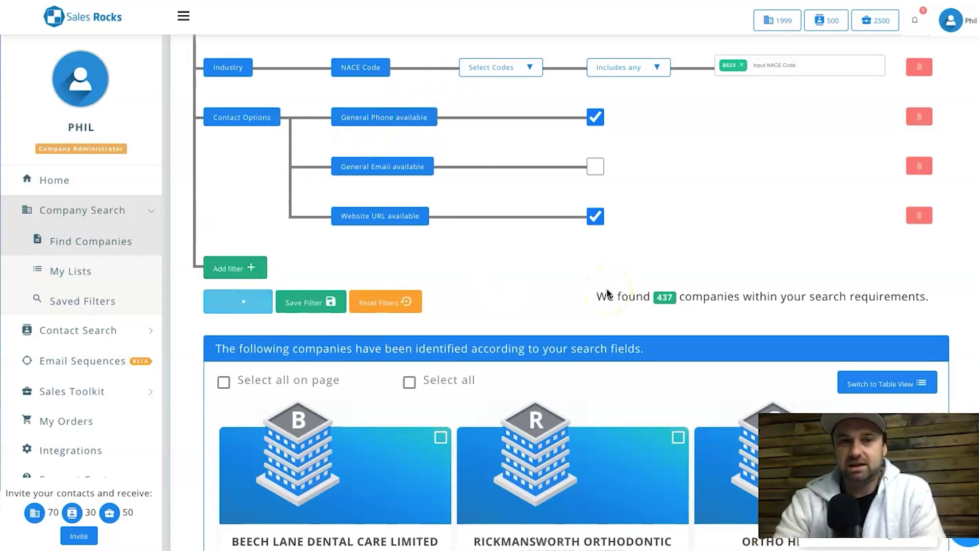
Examine the refined company results for website and phone availability and check the total number of records.
{"action": "scroll", "coordinate": [606, 293], "scroll_direction": "down", "scroll_amount": 4}
{"action": "scroll", "coordinate": [607, 293], "scroll_direction": "down", "scroll_amount": 2}
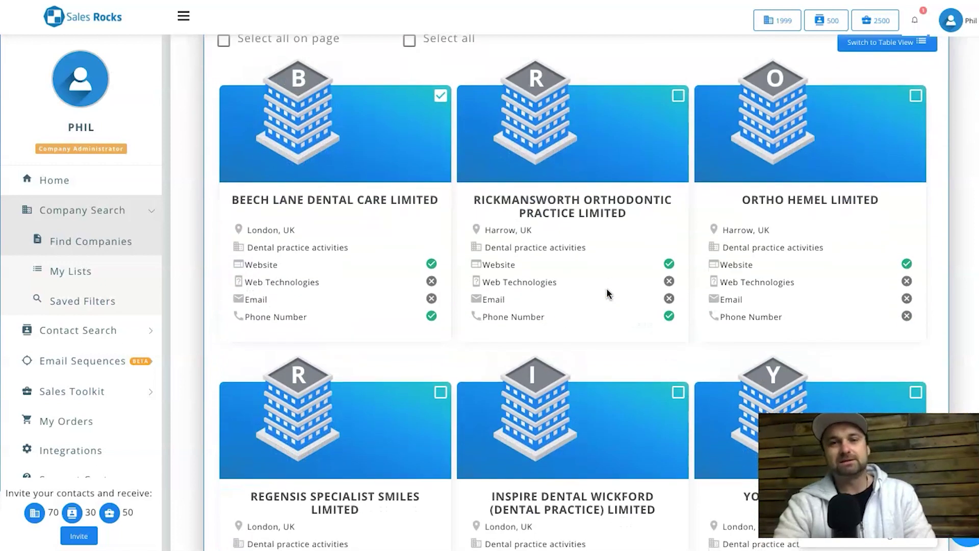
{"action": "scroll", "coordinate": [607, 289], "scroll_direction": "down", "scroll_amount": 7}
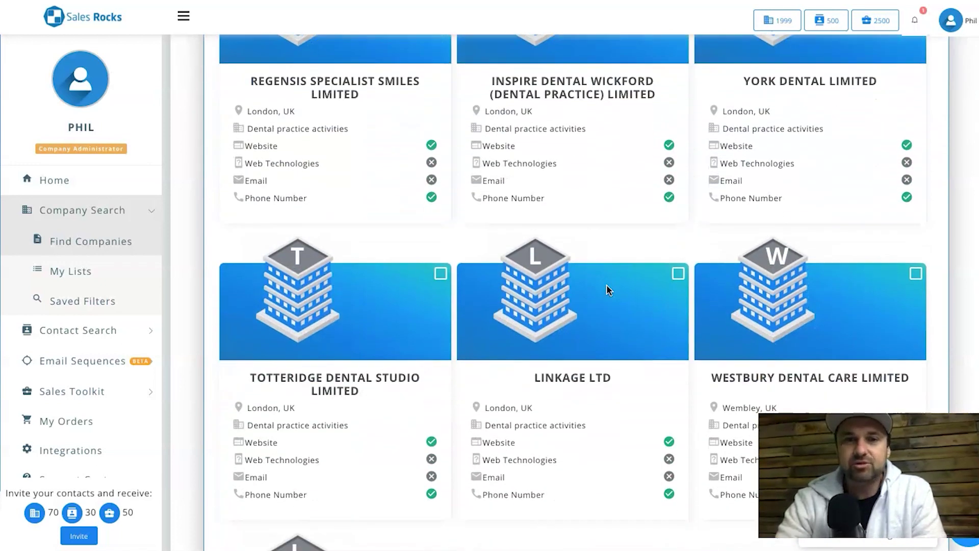
{"action": "scroll", "coordinate": [607, 285], "scroll_direction": "down", "scroll_amount": 3}
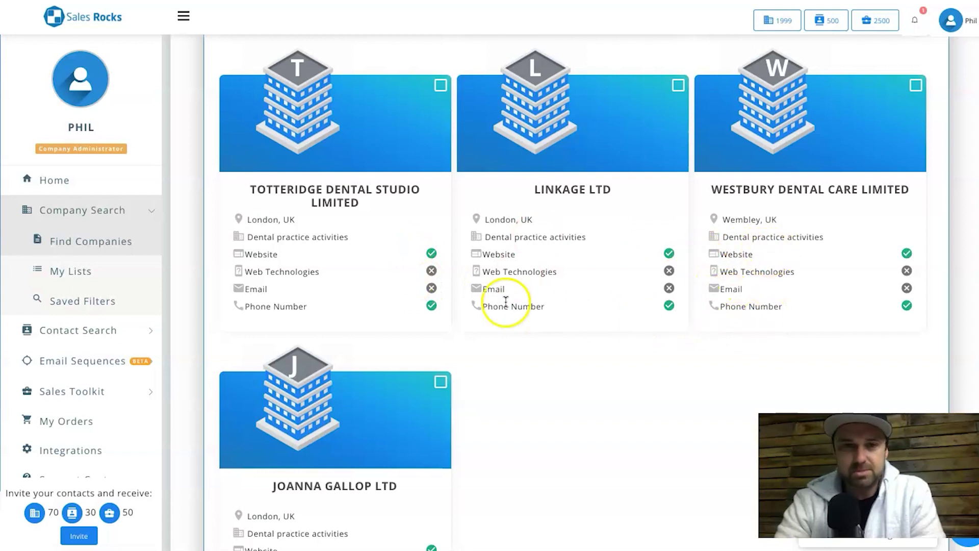
{"action": "scroll", "coordinate": [484, 276], "scroll_direction": "down", "scroll_amount": 5}
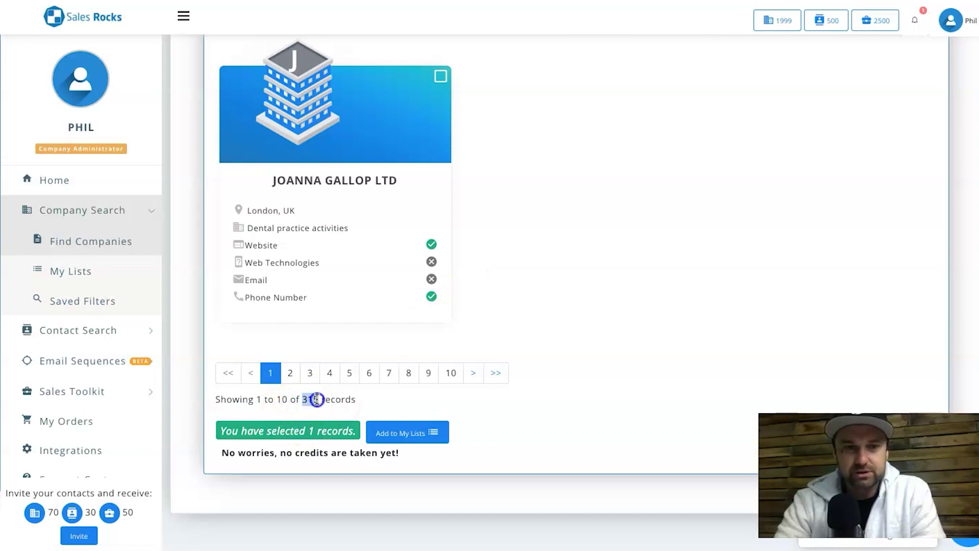
{"action": "scroll", "coordinate": [351, 392], "scroll_direction": "up", "scroll_amount": 20}
{"action": "scroll", "coordinate": [350, 388], "scroll_direction": "down", "scroll_amount": 6}
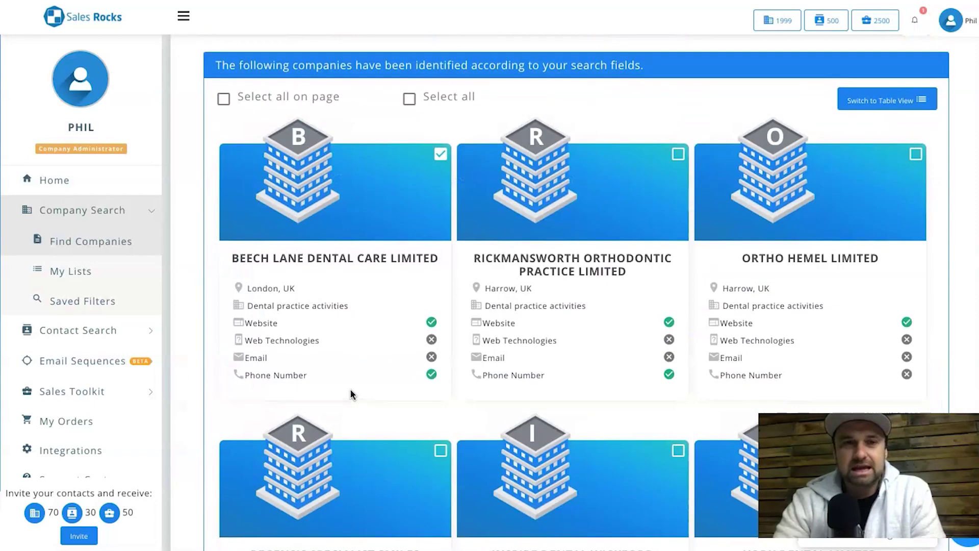
Deselect and reselect Beech Lane Dental Care Limited and open the options for saving it to a list.
{"action": "left_click", "coordinate": [440, 153]}
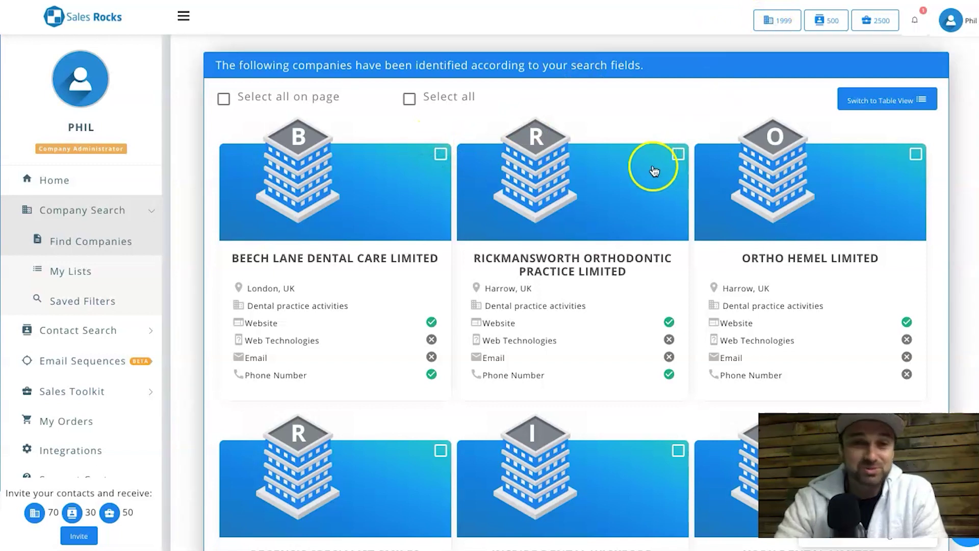
{"action": "left_click", "coordinate": [440, 154]}
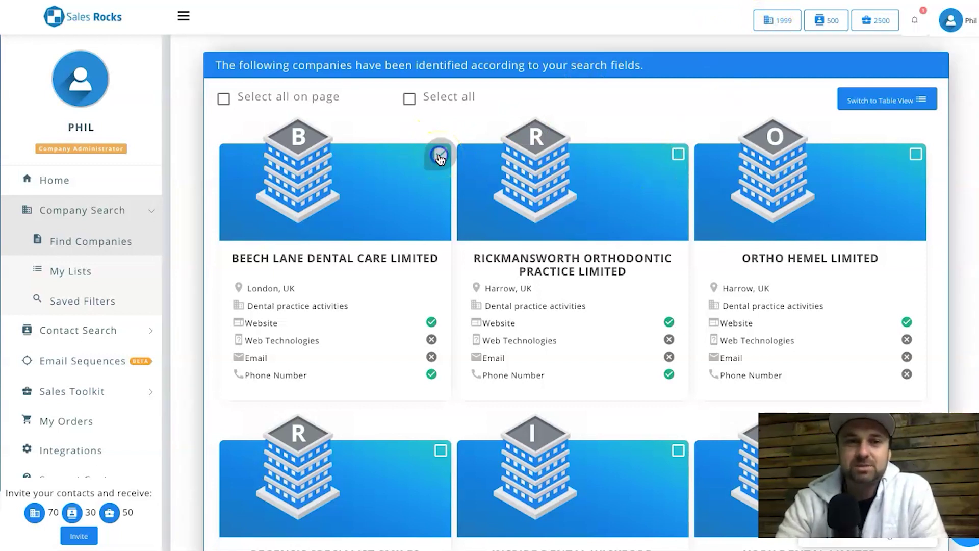
{"action": "scroll", "coordinate": [440, 159], "scroll_direction": "down", "scroll_amount": 15}
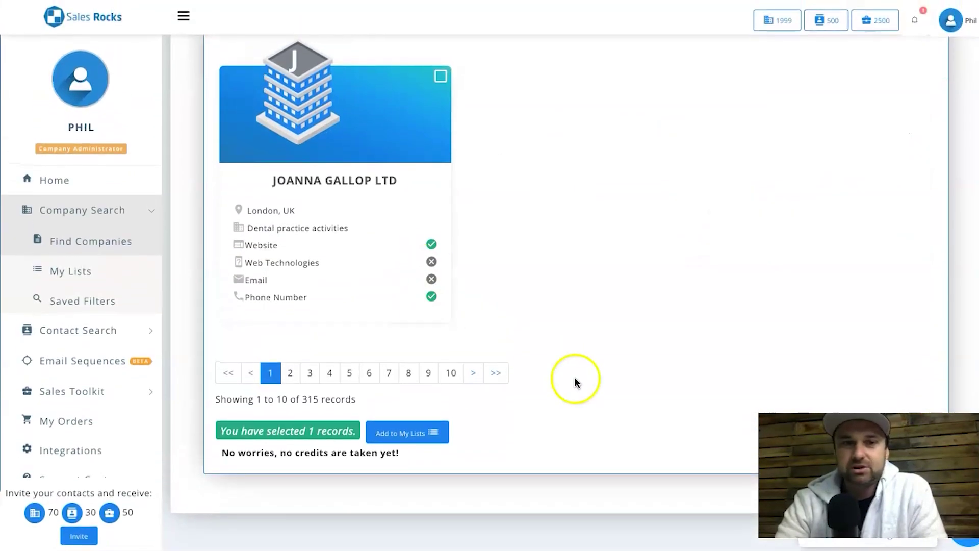
{"action": "left_click", "coordinate": [407, 446]}
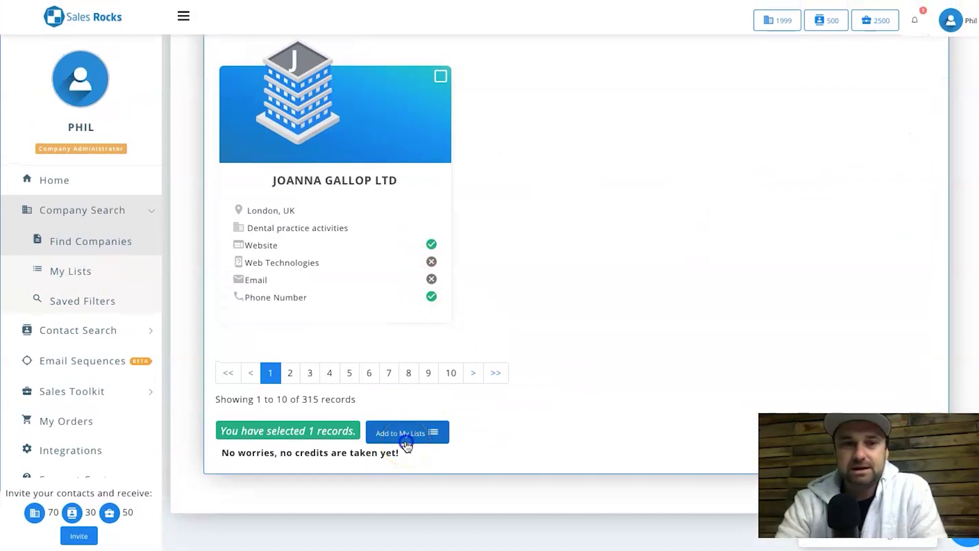
Name a new list London Dentists and set its list permissions to Company.
{"action": "left_click", "coordinate": [401, 134]}
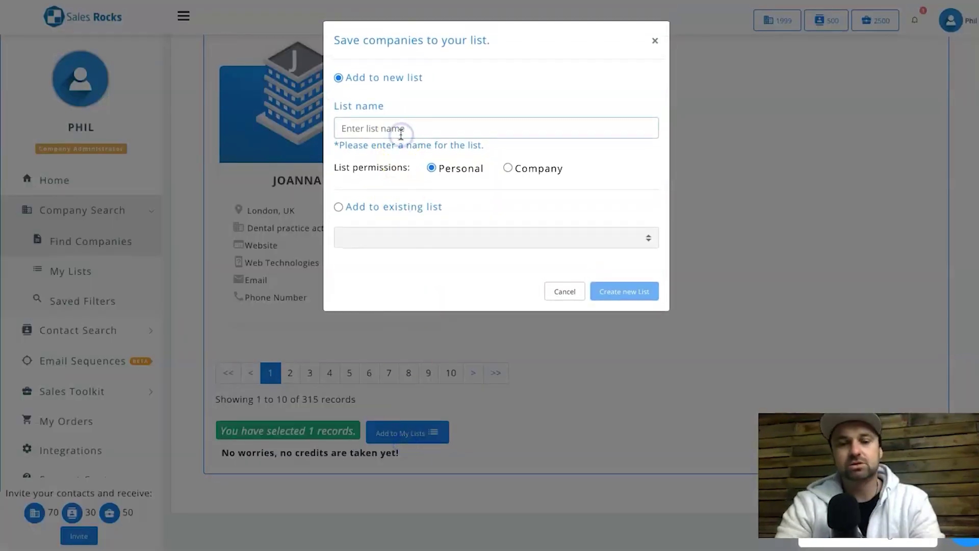
{"action": "type", "text": "London Dentists"}
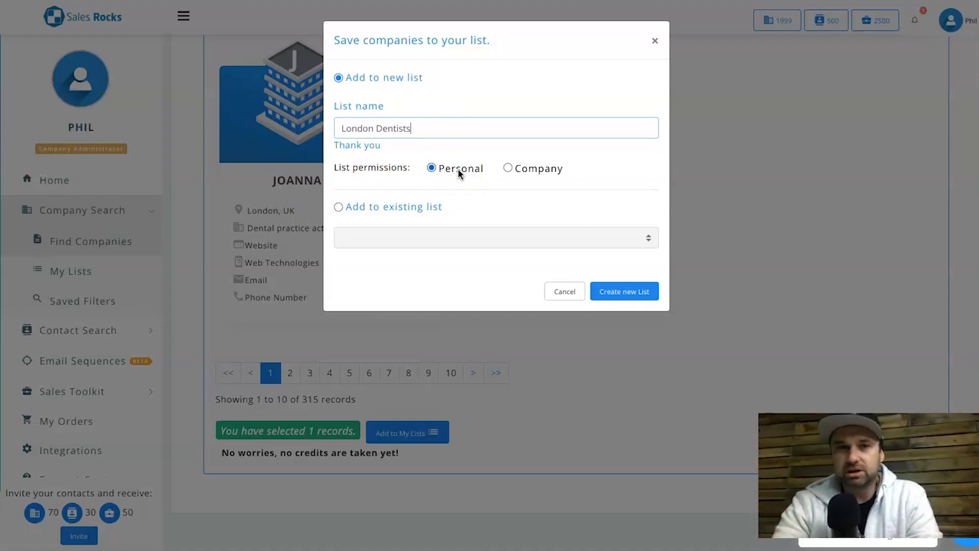
{"action": "left_click", "coordinate": [511, 168]}
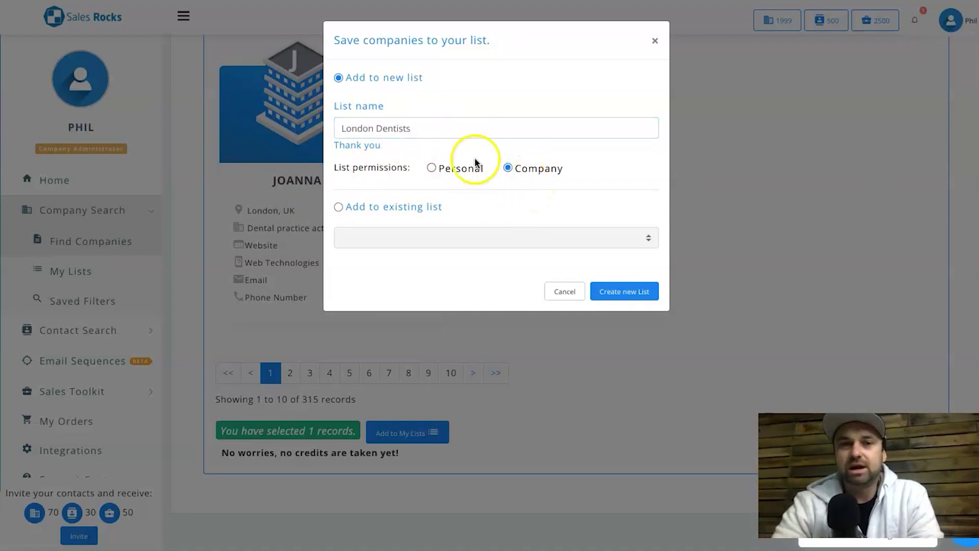
Add the selected company to the existing Dentists London list and close the confirmation.
{"action": "left_click", "coordinate": [402, 237]}
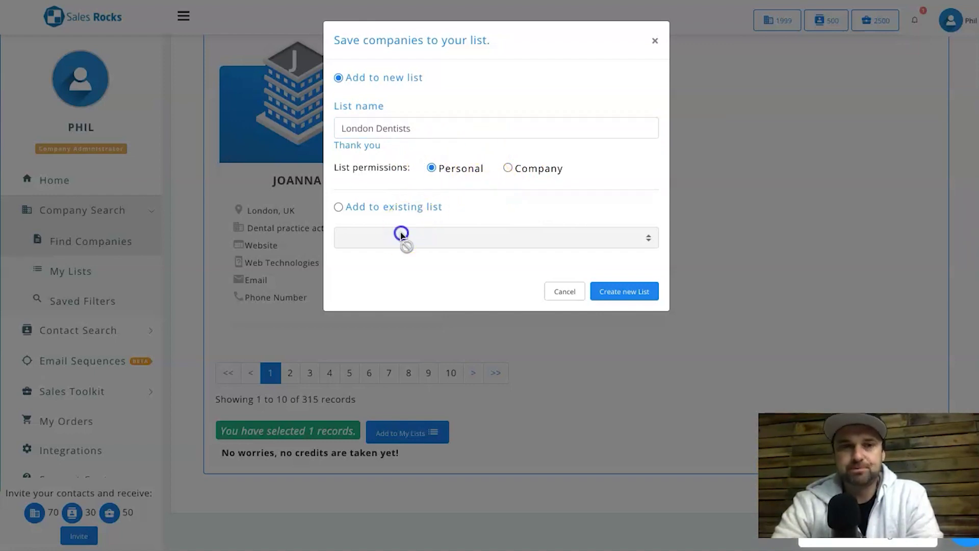
{"action": "left_click", "coordinate": [338, 206]}
{"action": "left_click", "coordinate": [435, 235]}
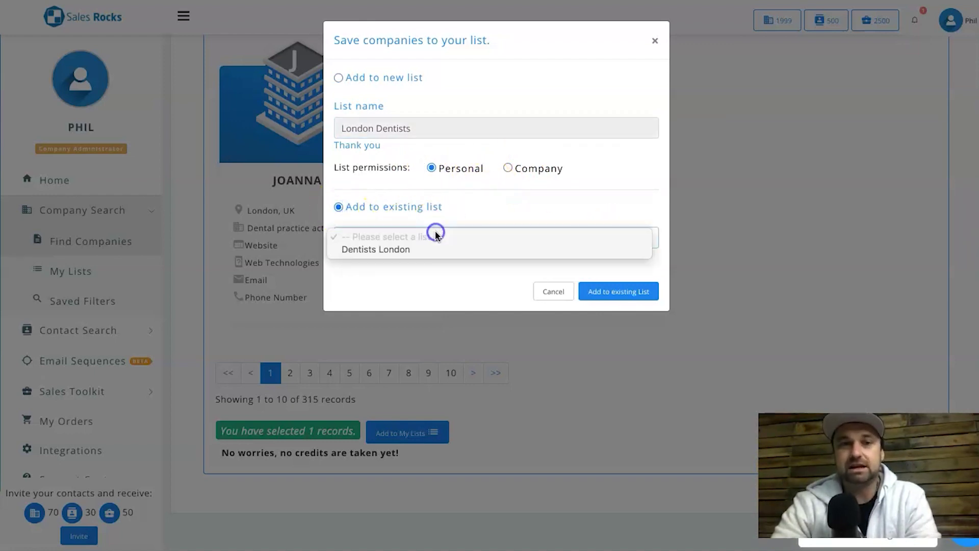
{"action": "left_click", "coordinate": [412, 250]}
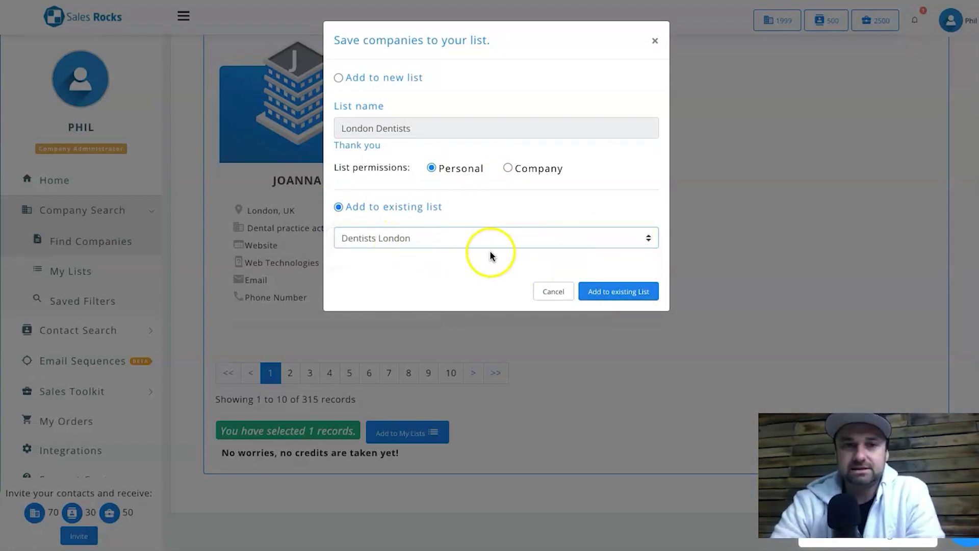
{"action": "left_click", "coordinate": [637, 292]}
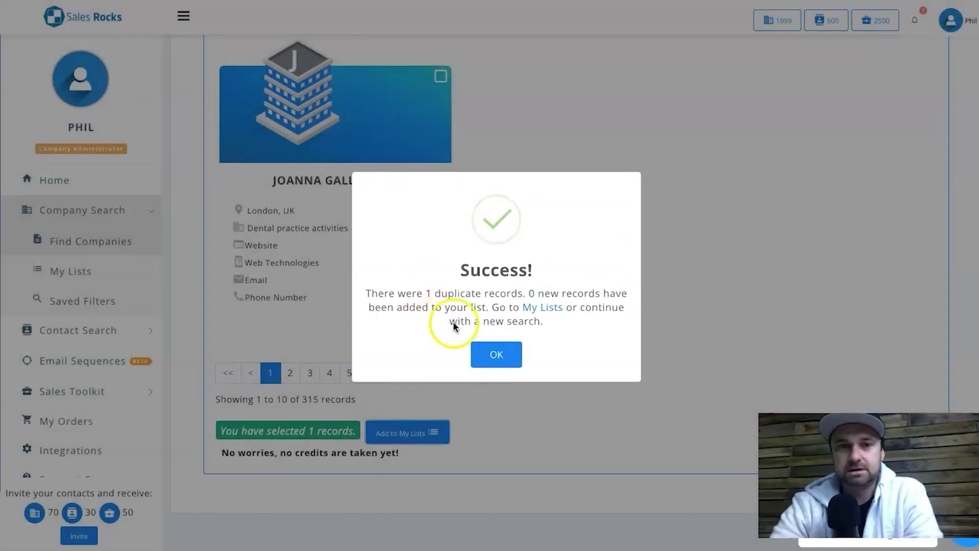
{"action": "left_click", "coordinate": [482, 353]}
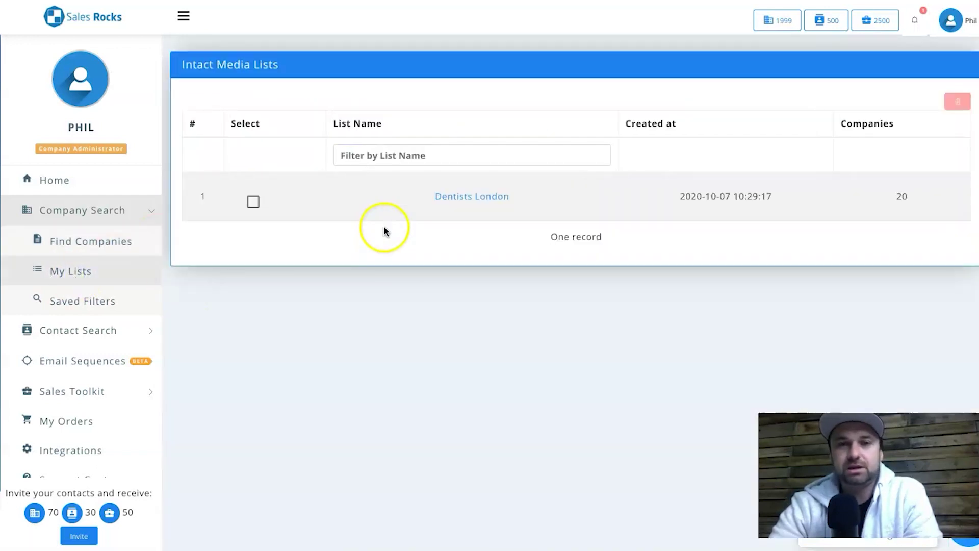
Open the Dentists London list and examine its company cards, comparing the unlocked profile with the locked ones.
{"action": "left_click", "coordinate": [474, 199]}
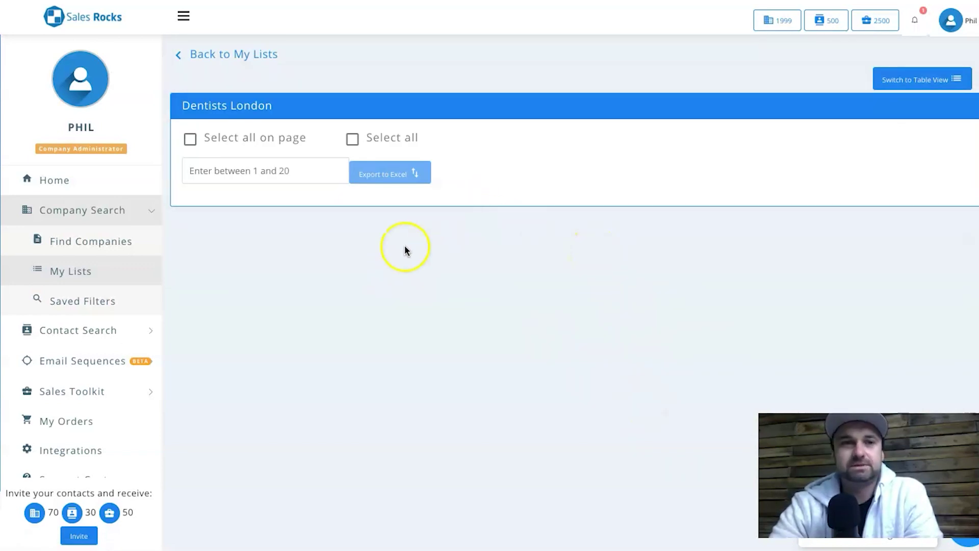
{"action": "scroll", "coordinate": [405, 249], "scroll_direction": "down", "scroll_amount": 9}
{"action": "scroll", "coordinate": [405, 248], "scroll_direction": "down", "scroll_amount": 10}
{"action": "scroll", "coordinate": [405, 248], "scroll_direction": "up", "scroll_amount": 10}
{"action": "scroll", "coordinate": [405, 249], "scroll_direction": "up", "scroll_amount": 1}
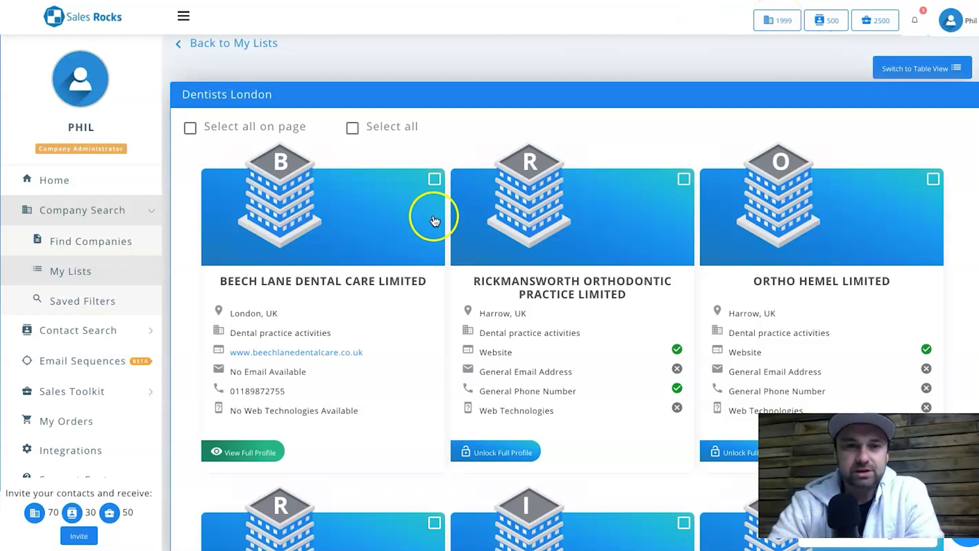
{"action": "scroll", "coordinate": [501, 338], "scroll_direction": "down", "scroll_amount": 1}
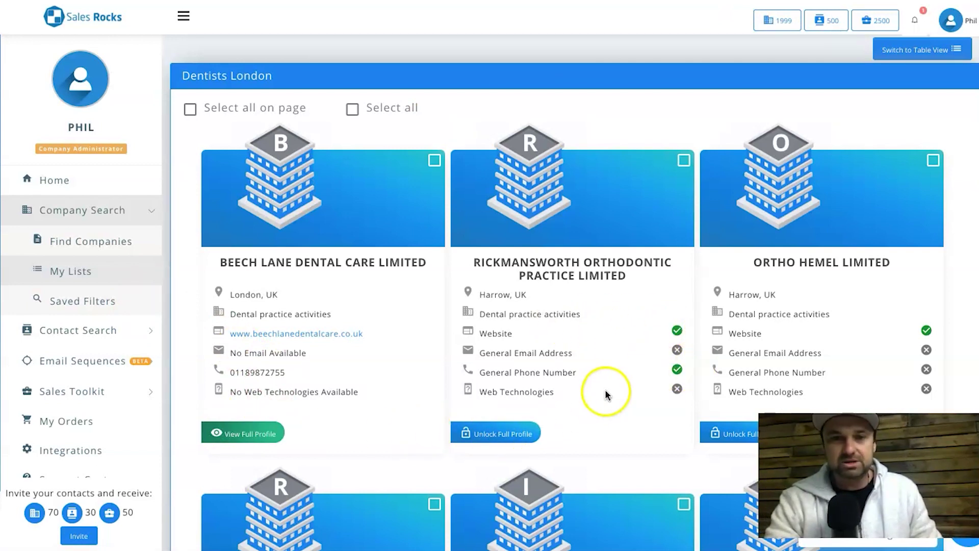
{"action": "scroll", "coordinate": [478, 400], "scroll_direction": "down", "scroll_amount": 1}
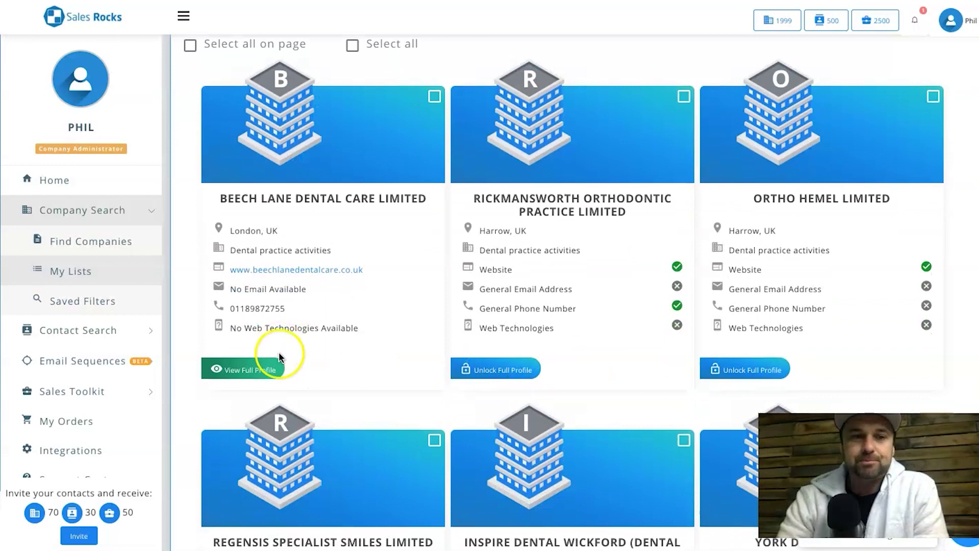
Open Beech Lane Dental Care Limited's full profile and review its General company details.
{"action": "left_click", "coordinate": [272, 372]}
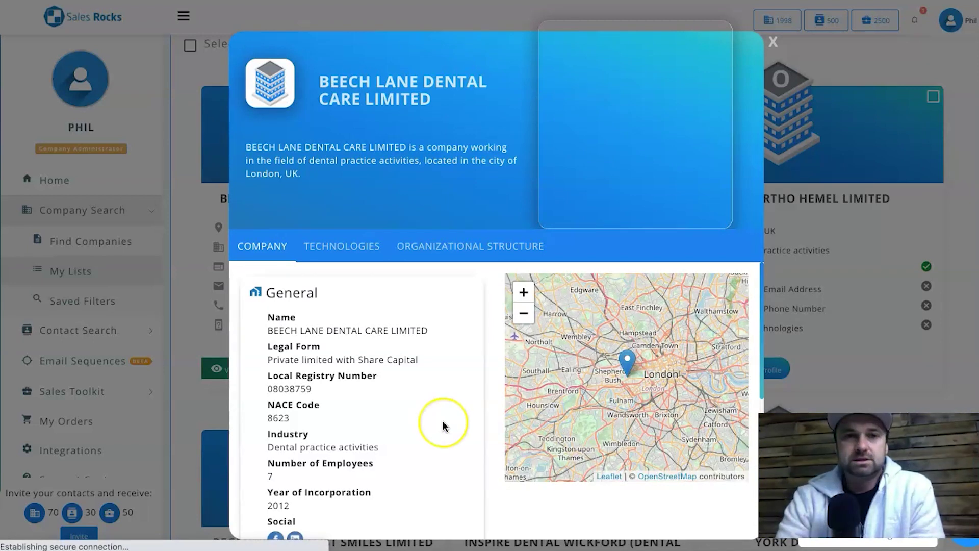
{"action": "scroll", "coordinate": [442, 426], "scroll_direction": "down", "scroll_amount": 3}
{"action": "scroll", "coordinate": [443, 426], "scroll_direction": "up", "scroll_amount": 2}
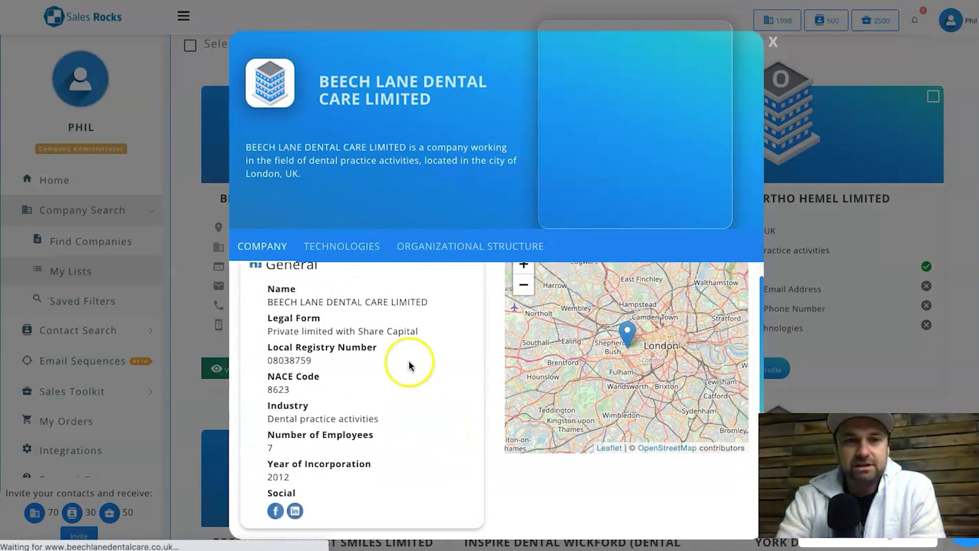
{"action": "scroll", "coordinate": [428, 404], "scroll_direction": "up", "scroll_amount": 1}
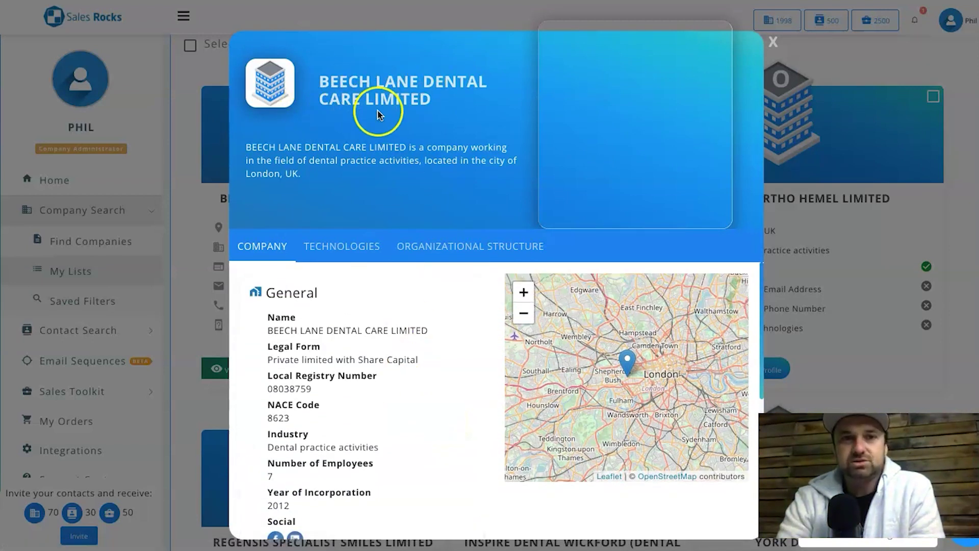
{"action": "scroll", "coordinate": [347, 348], "scroll_direction": "down", "scroll_amount": 2}
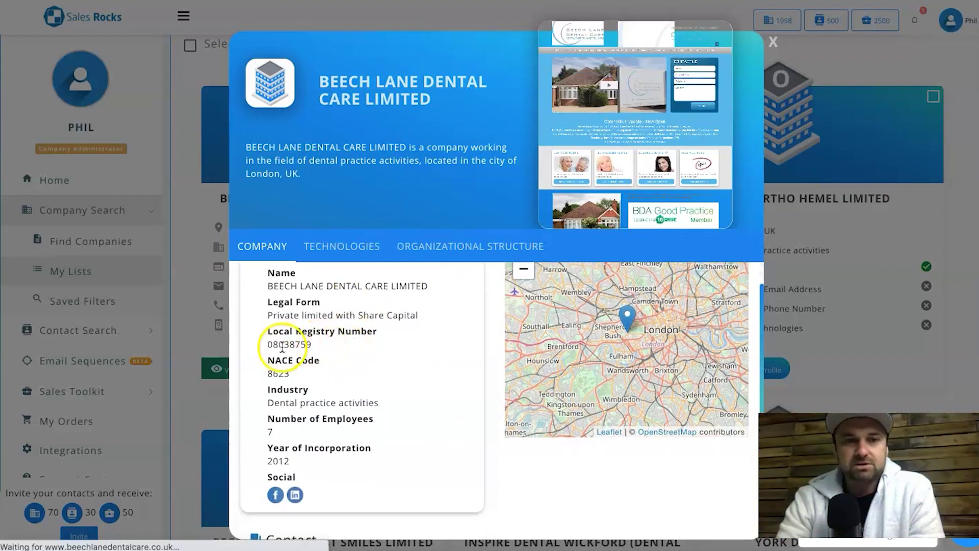
{"action": "scroll", "coordinate": [327, 387], "scroll_direction": "down", "scroll_amount": 5}
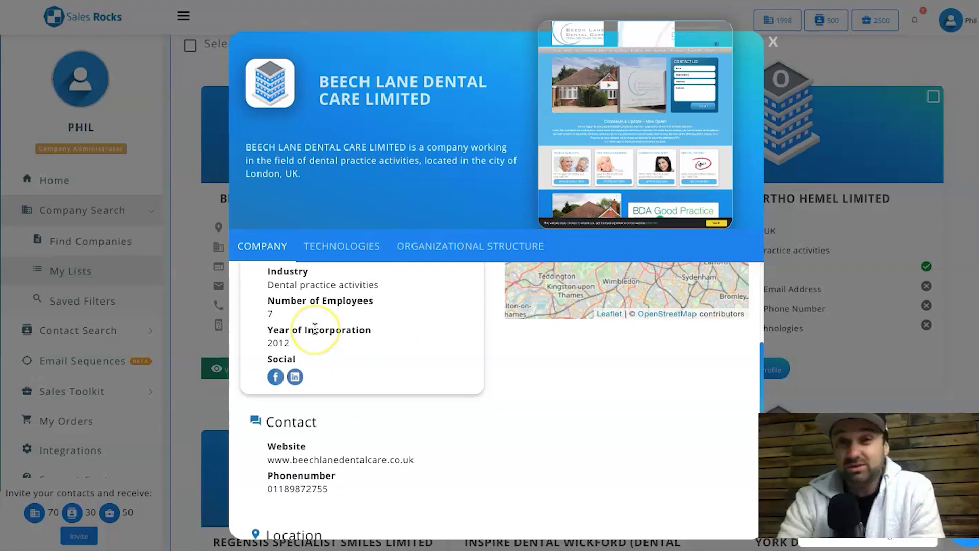
Examine the website, phone number, address and city in Beech Lane Dental Care Limited's Contact and Location sections.
{"action": "scroll", "coordinate": [312, 326], "scroll_direction": "down", "scroll_amount": 5}
{"action": "left_click_drag", "start_coordinate": [260, 349], "coordinate": [358, 383]}
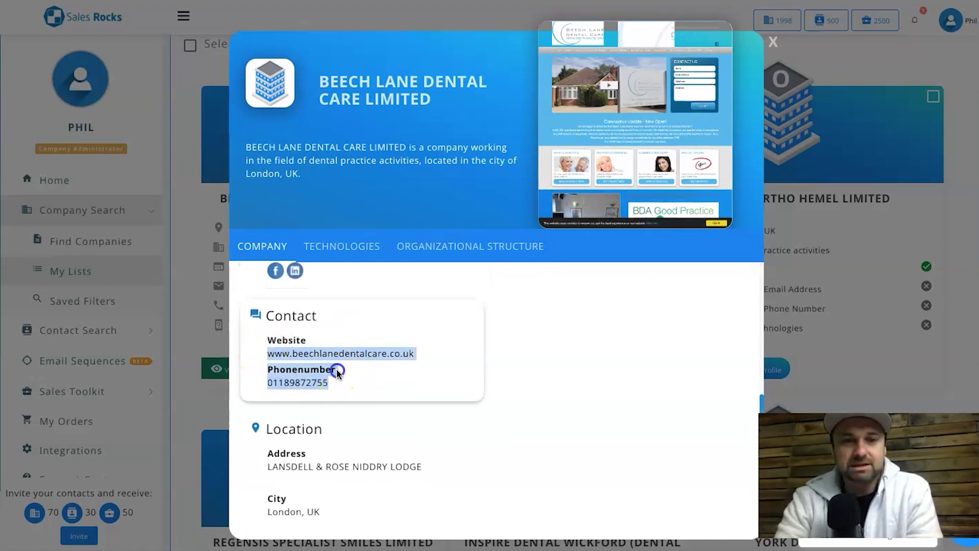
{"action": "triple_click", "coordinate": [355, 348]}
{"action": "double_click", "coordinate": [291, 384]}
{"action": "left_click", "coordinate": [390, 421]}
{"action": "scroll", "coordinate": [390, 421], "scroll_direction": "down", "scroll_amount": 1}
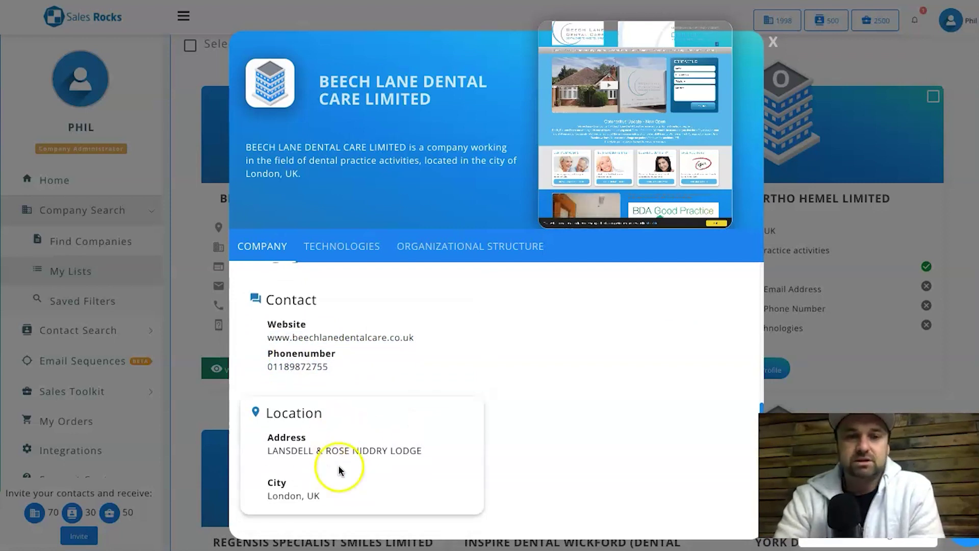
{"action": "scroll", "coordinate": [544, 406], "scroll_direction": "up", "scroll_amount": 5}
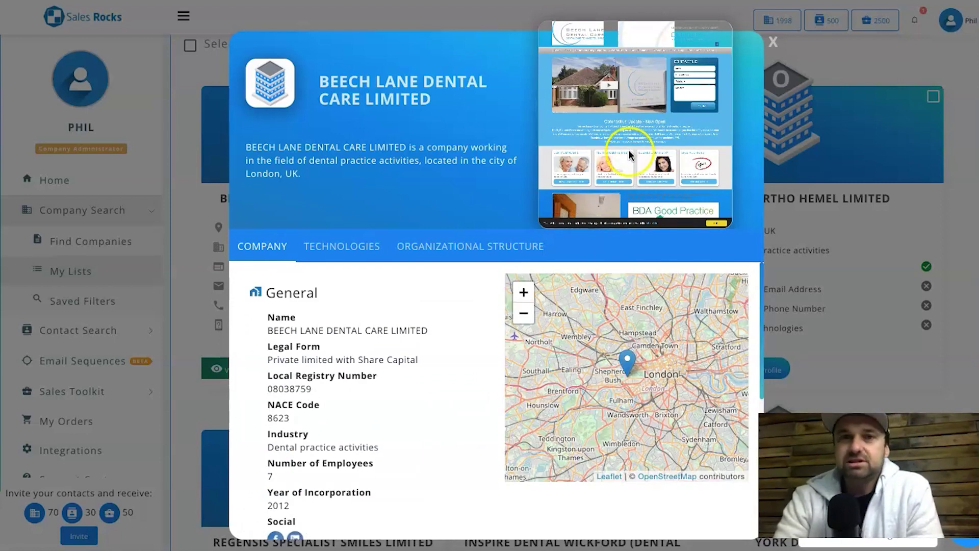
{"action": "scroll", "coordinate": [633, 86], "scroll_direction": "up", "scroll_amount": 2}
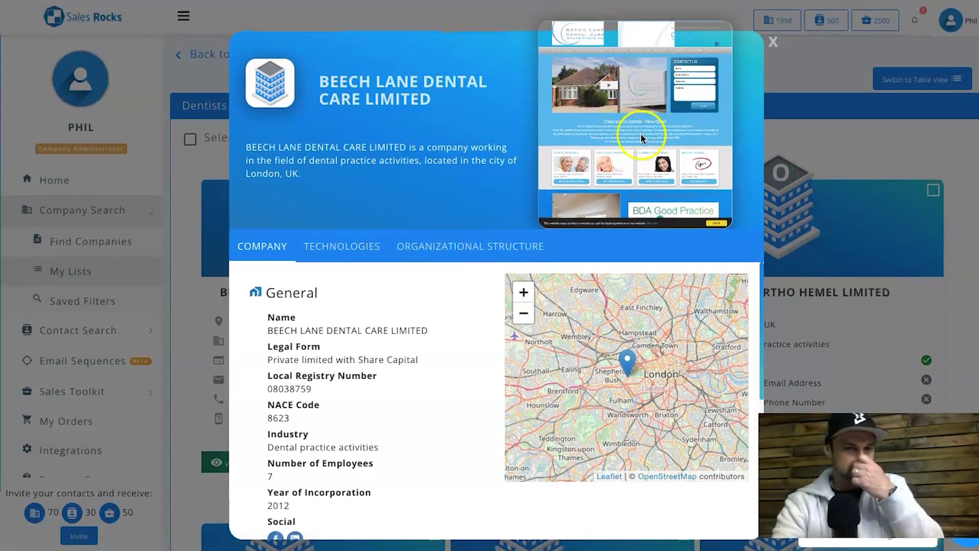
{"action": "scroll", "coordinate": [440, 203], "scroll_direction": "down", "scroll_amount": 1}
{"action": "scroll", "coordinate": [439, 203], "scroll_direction": "down", "scroll_amount": 1}
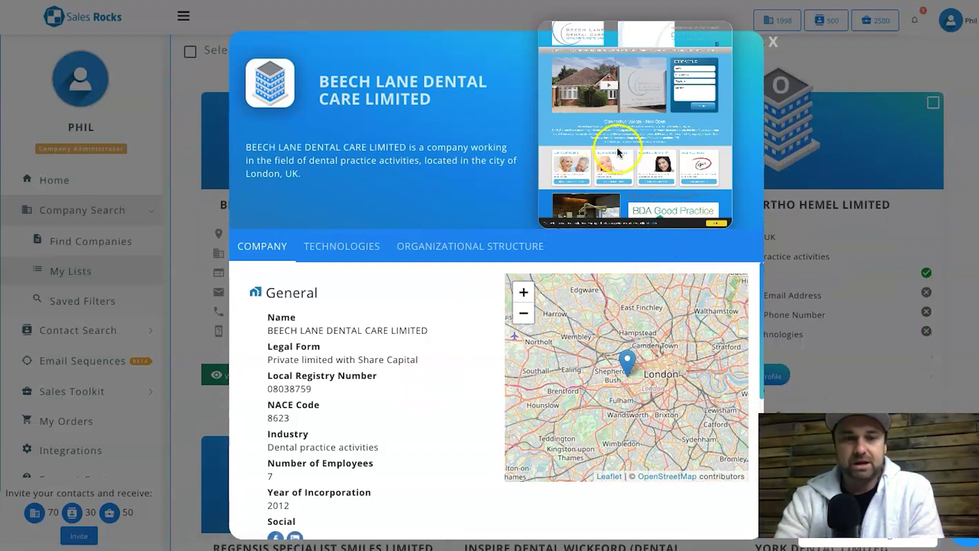
{"action": "scroll", "coordinate": [338, 488], "scroll_direction": "down", "scroll_amount": 3}
{"action": "scroll", "coordinate": [338, 489], "scroll_direction": "down", "scroll_amount": 1}
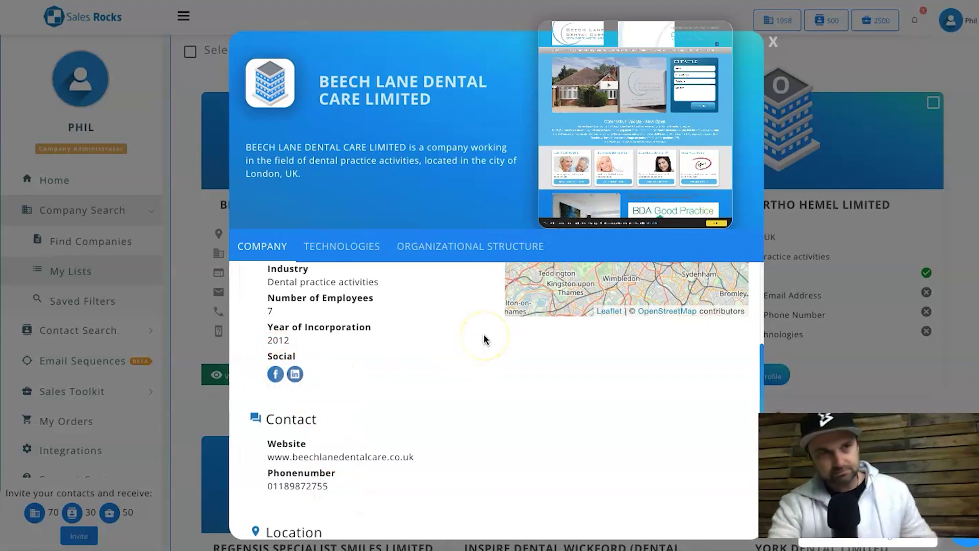
{"action": "left_click", "coordinate": [772, 41]}
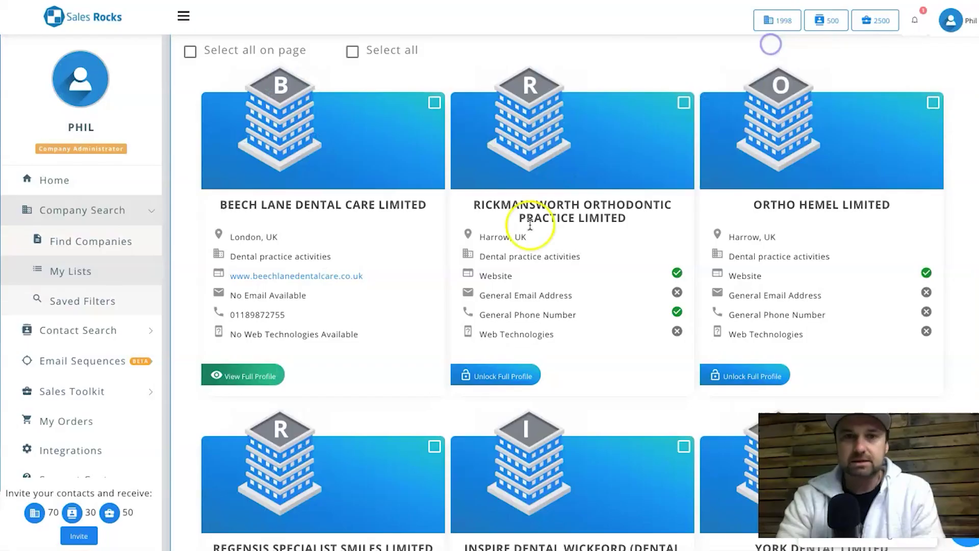
Select Rickmansworth Orthodontic Practice Limited and unlock its full profile, accepting the deduction of 1 credit.
{"action": "left_click", "coordinate": [682, 104]}
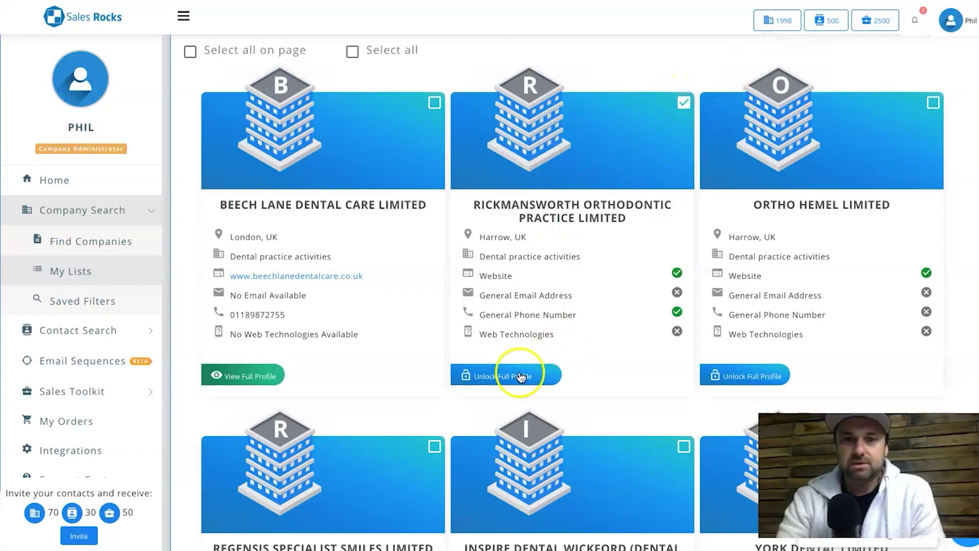
{"action": "scroll", "coordinate": [520, 378], "scroll_direction": "down", "scroll_amount": 10}
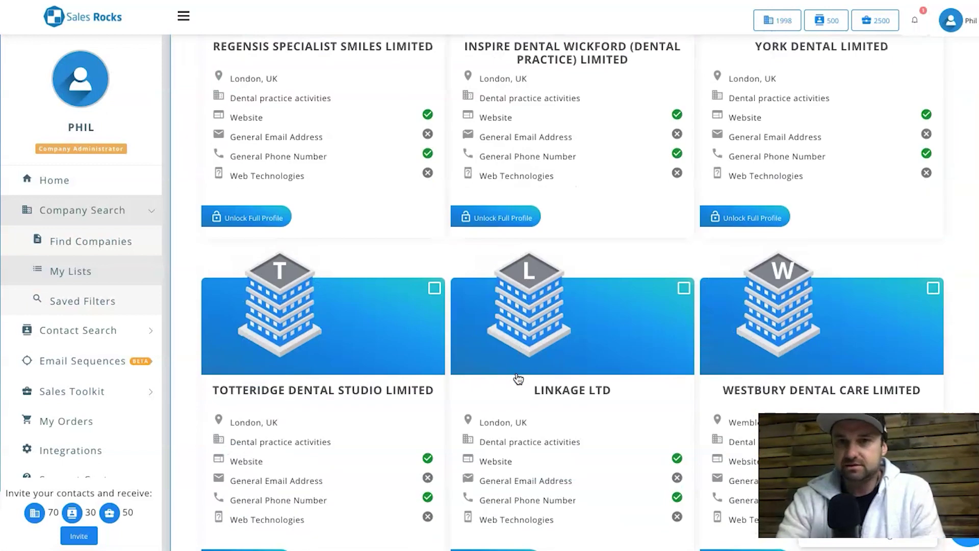
{"action": "scroll", "coordinate": [518, 379], "scroll_direction": "down", "scroll_amount": 5}
{"action": "scroll", "coordinate": [518, 379], "scroll_direction": "down", "scroll_amount": 5}
{"action": "scroll", "coordinate": [518, 378], "scroll_direction": "up", "scroll_amount": 20}
{"action": "scroll", "coordinate": [518, 378], "scroll_direction": "down", "scroll_amount": 3}
{"action": "left_click", "coordinate": [518, 360]}
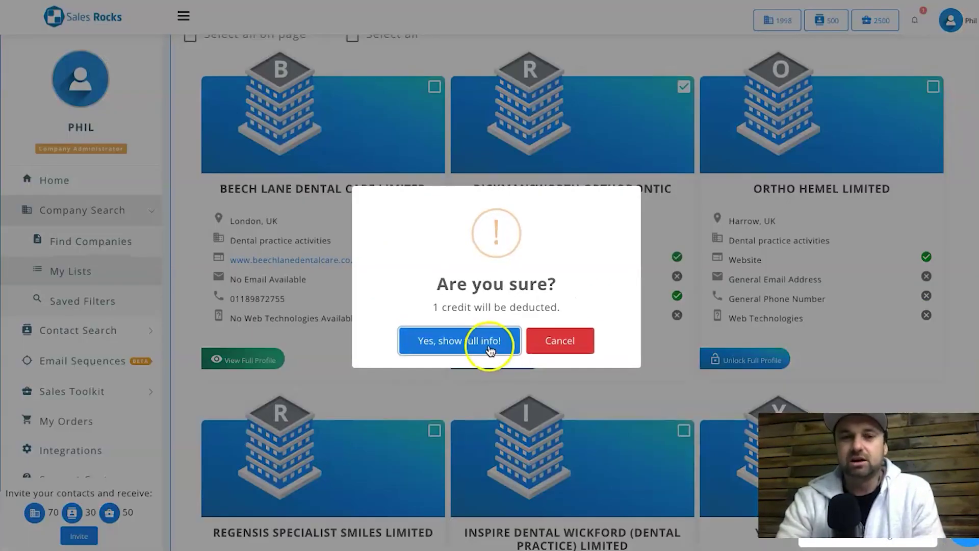
{"action": "left_click_drag", "start_coordinate": [434, 308], "coordinate": [561, 309]}
{"action": "left_click", "coordinate": [485, 351]}
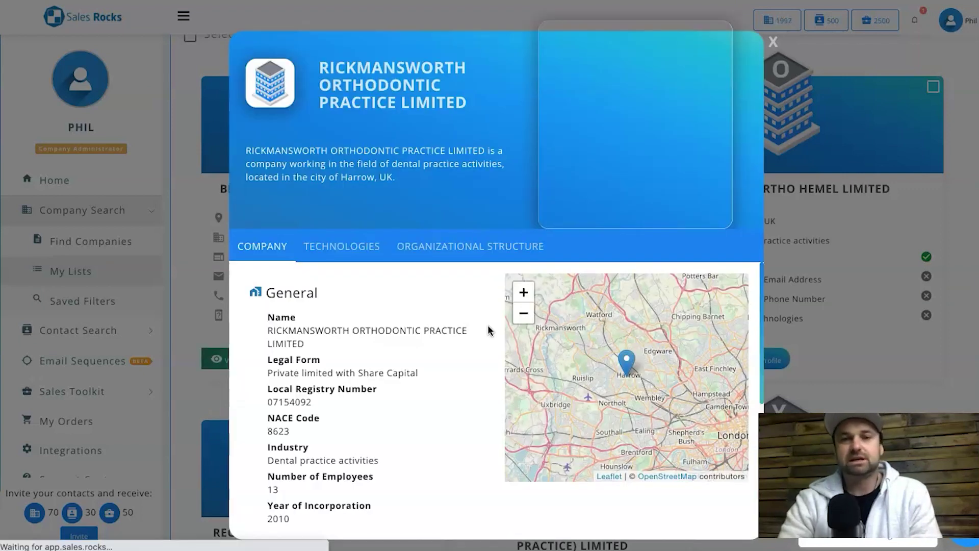
{"action": "scroll", "coordinate": [487, 325], "scroll_direction": "down", "scroll_amount": 4}
{"action": "scroll", "coordinate": [487, 330], "scroll_direction": "down", "scroll_amount": 2}
{"action": "left_click", "coordinate": [350, 371]}
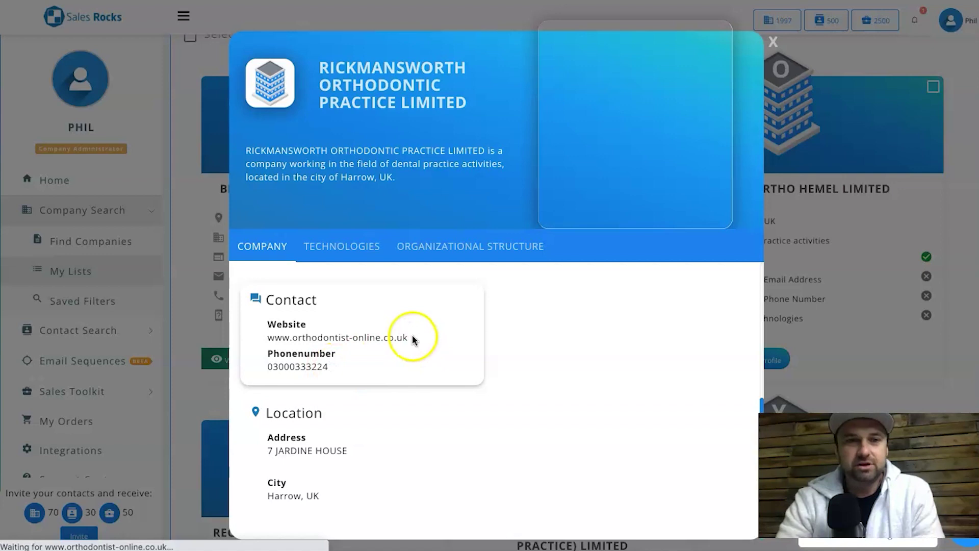
{"action": "left_click", "coordinate": [295, 484]}
{"action": "scroll", "coordinate": [296, 483], "scroll_direction": "up", "scroll_amount": 6}
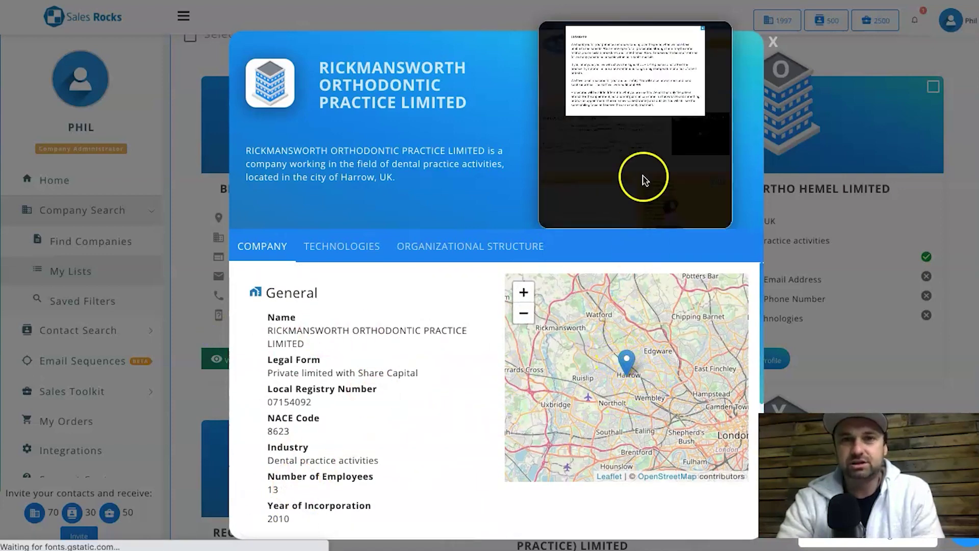
Dismiss the notice in the embedded Rickmansworth Orthodontics website preview and browse its homepage and treatments menu.
{"action": "left_click", "coordinate": [703, 28]}
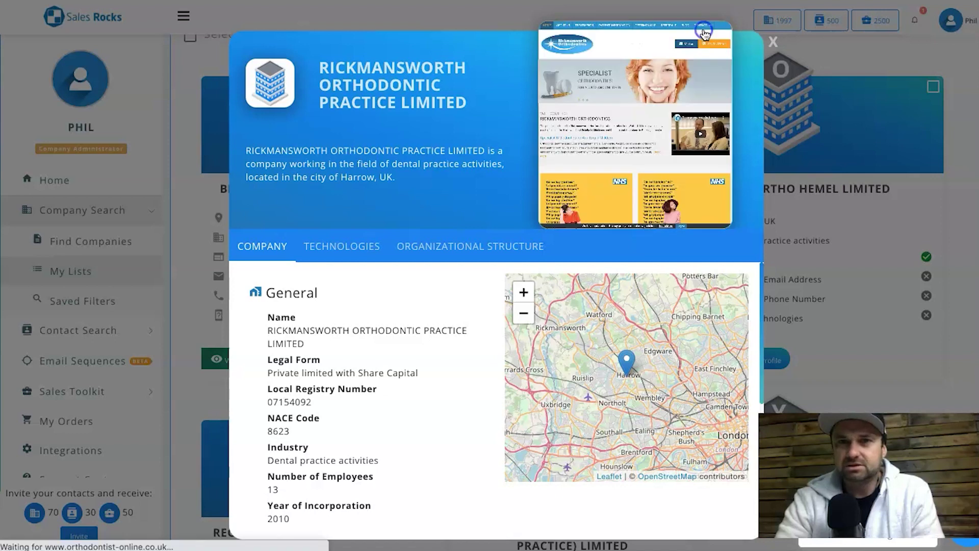
{"action": "scroll", "coordinate": [627, 105], "scroll_direction": "down", "scroll_amount": 6}
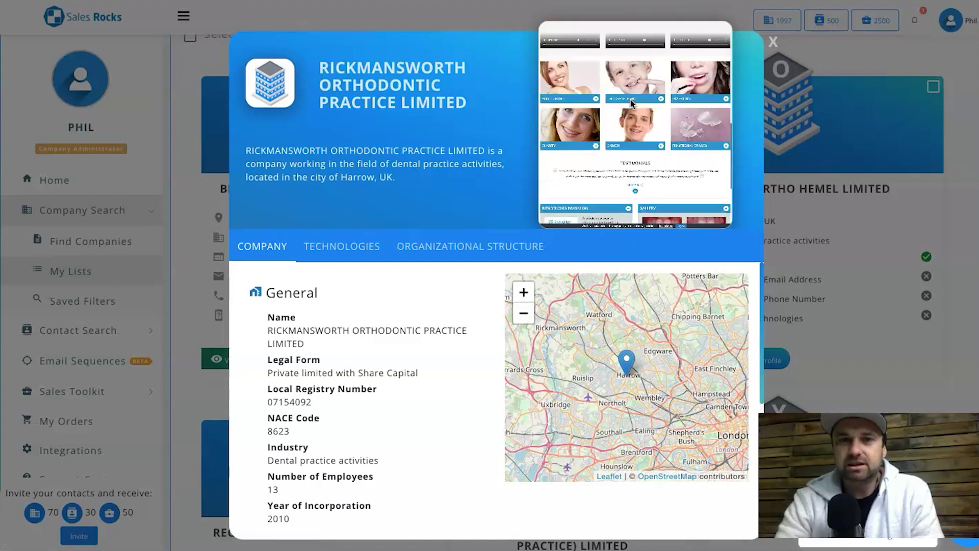
{"action": "scroll", "coordinate": [632, 102], "scroll_direction": "down", "scroll_amount": 5}
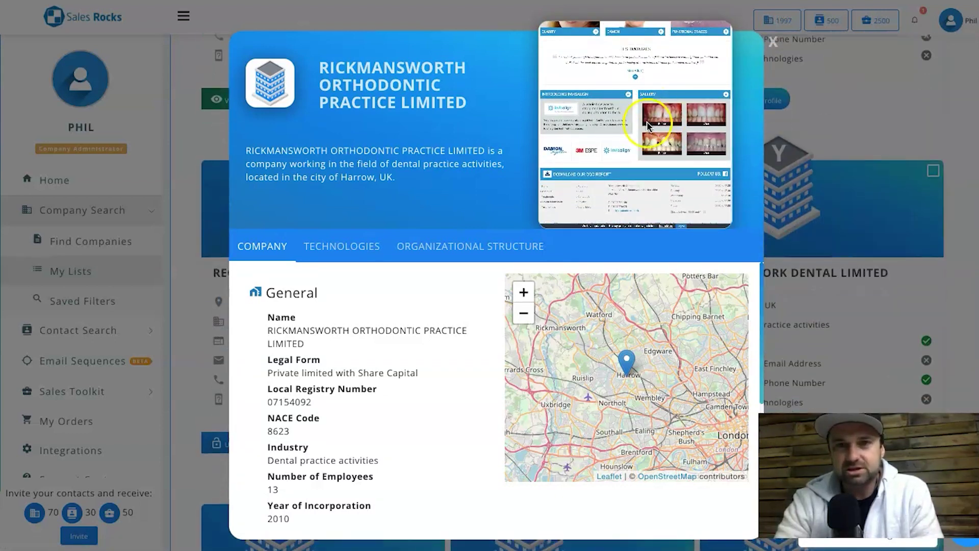
{"action": "scroll", "coordinate": [643, 92], "scroll_direction": "up", "scroll_amount": 10}
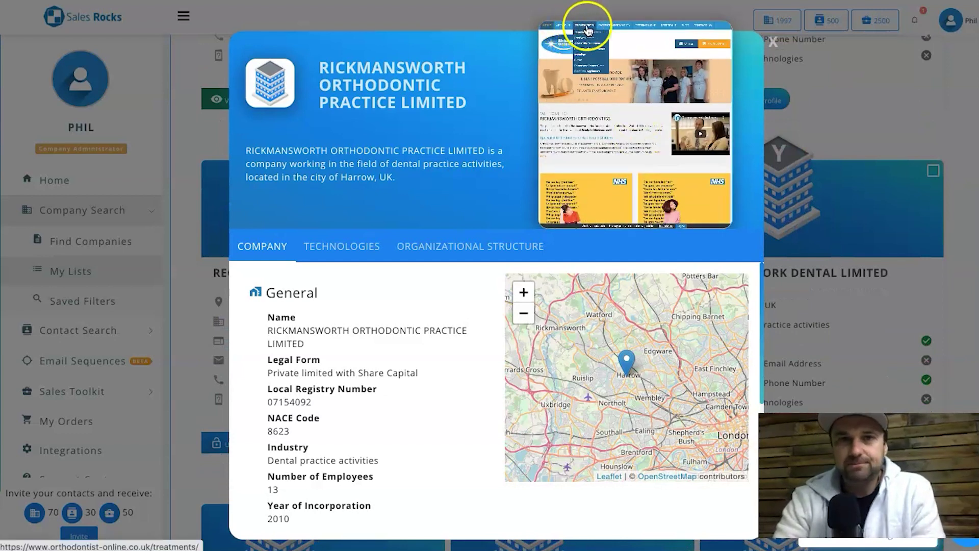
{"action": "scroll", "coordinate": [624, 114], "scroll_direction": "down", "scroll_amount": 1}
{"action": "scroll", "coordinate": [625, 115], "scroll_direction": "up", "scroll_amount": 1}
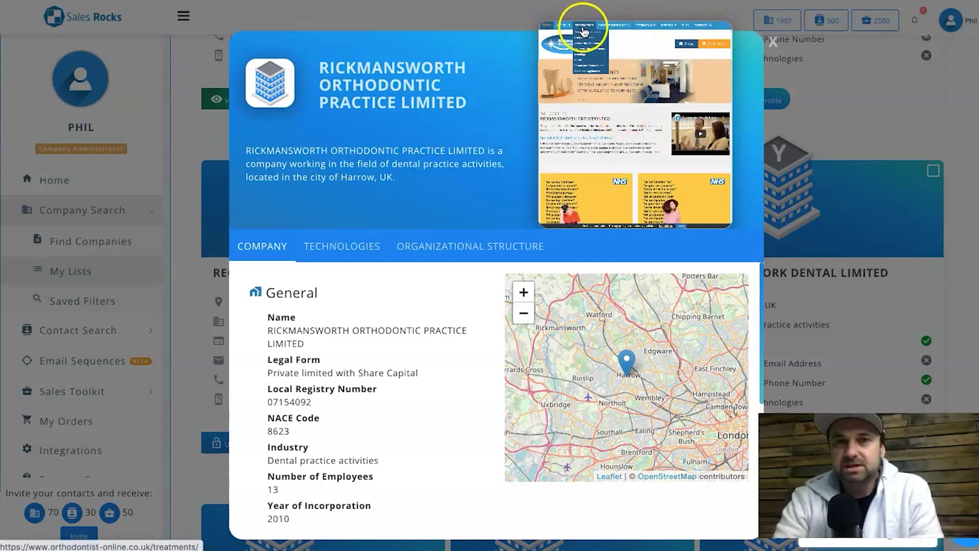
{"action": "mouse_move", "coordinate": [623, 31]}
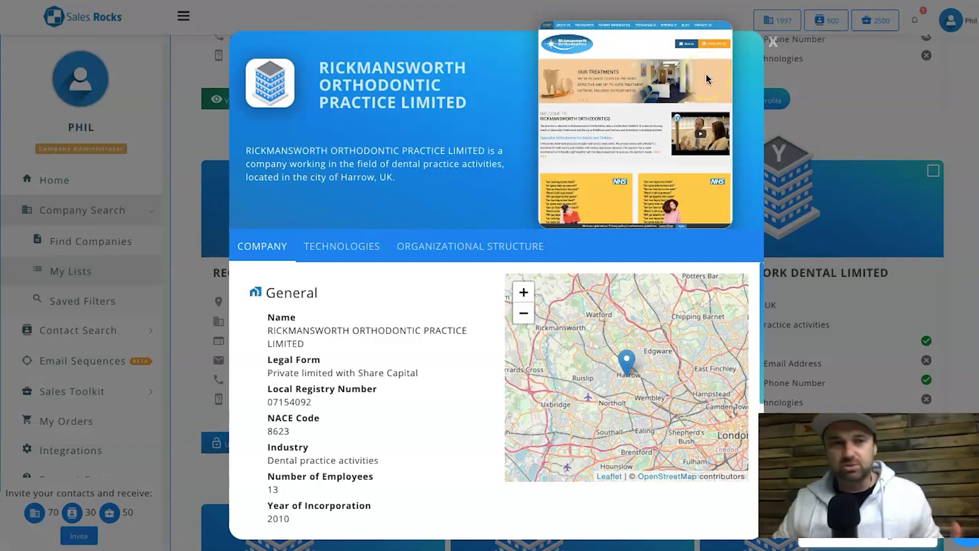
Check the profile's Technologies and Organizational Structure sections, return to the Company details and close the profile.
{"action": "left_click", "coordinate": [357, 246]}
{"action": "left_click", "coordinate": [431, 250]}
{"action": "left_click", "coordinate": [272, 255]}
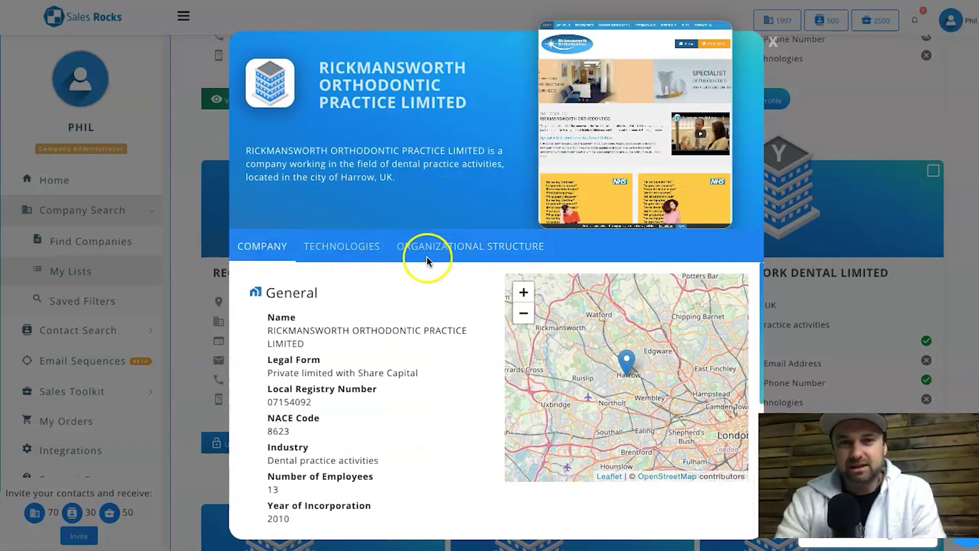
{"action": "left_click", "coordinate": [372, 254]}
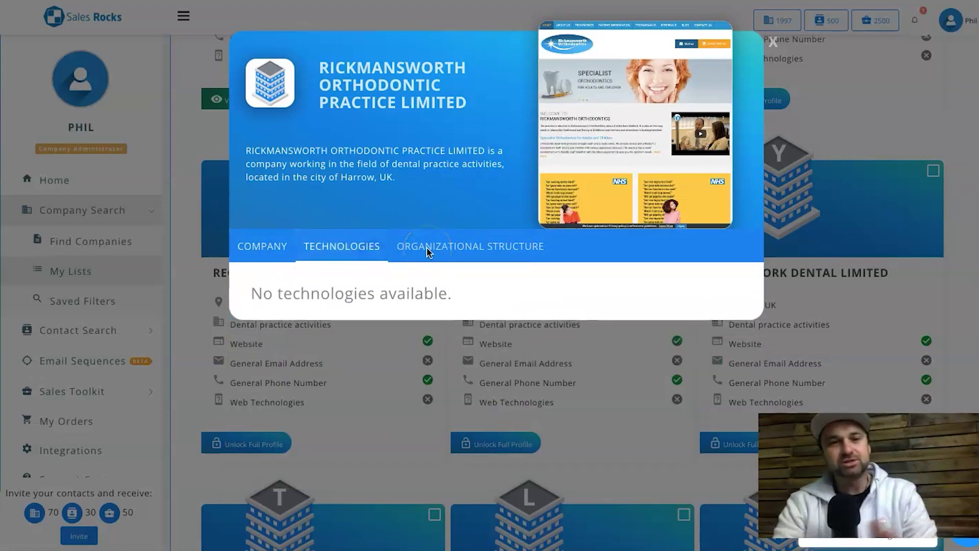
{"action": "left_click", "coordinate": [344, 248]}
{"action": "left_click", "coordinate": [266, 255]}
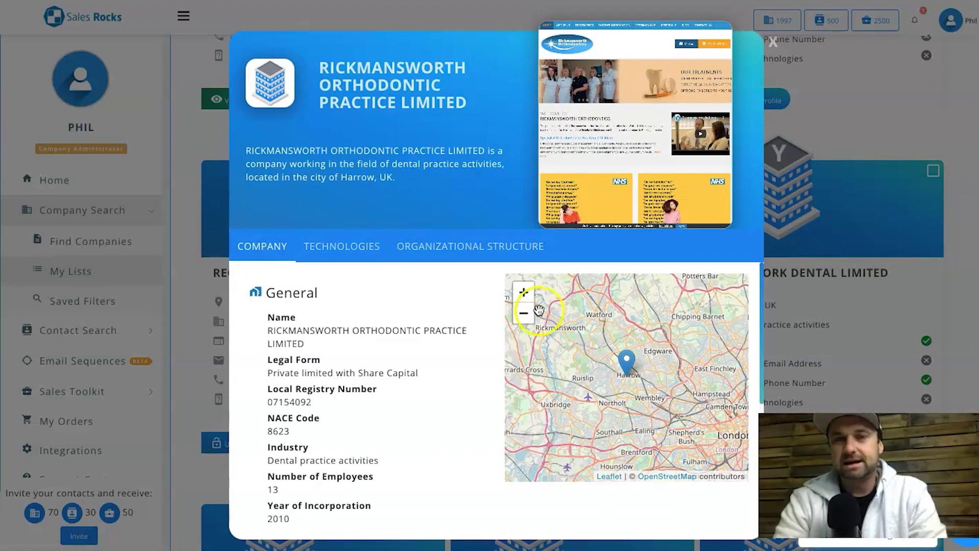
{"action": "left_click", "coordinate": [773, 43]}
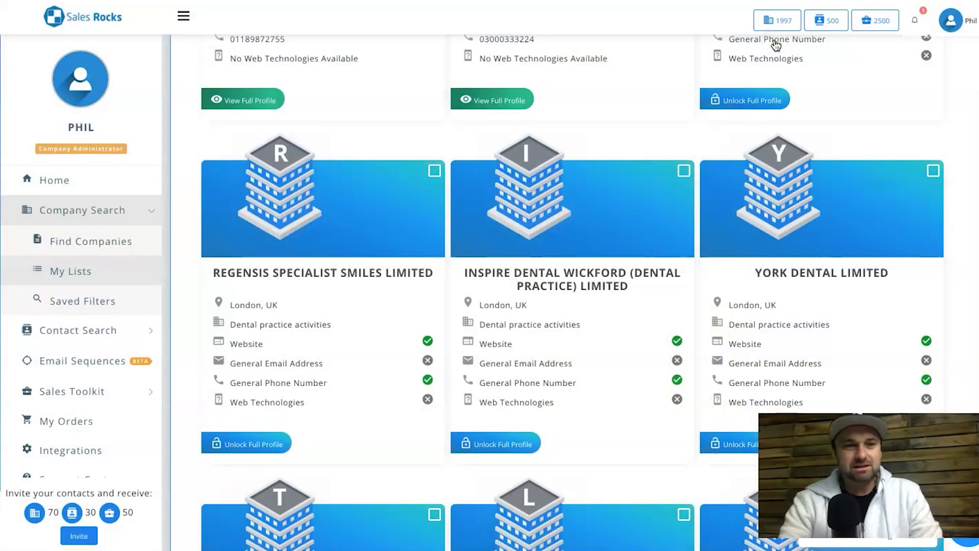
Open Find Contacts under Contact Search and examine the available job title, country and NACE code filters.
{"action": "left_click", "coordinate": [105, 329]}
{"action": "left_click", "coordinate": [106, 306]}
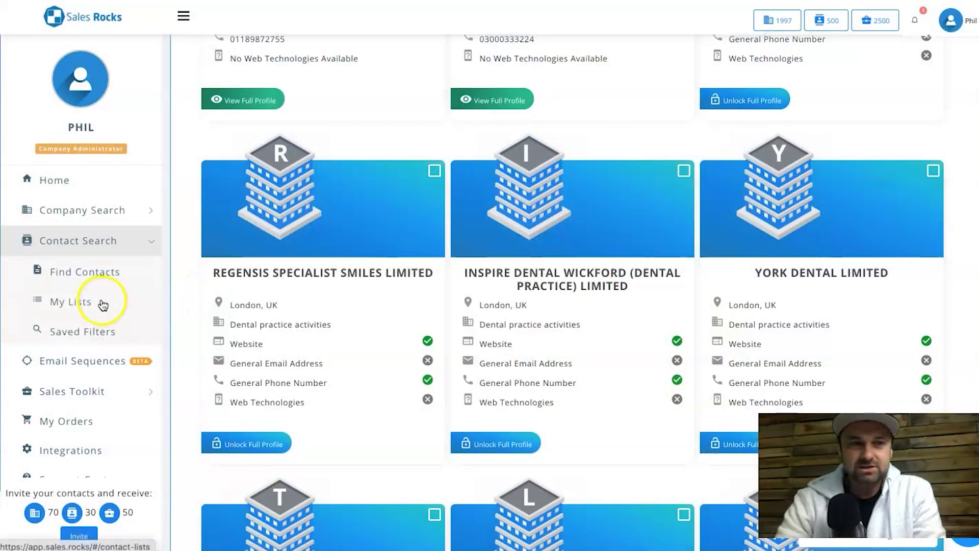
{"action": "left_click", "coordinate": [112, 271]}
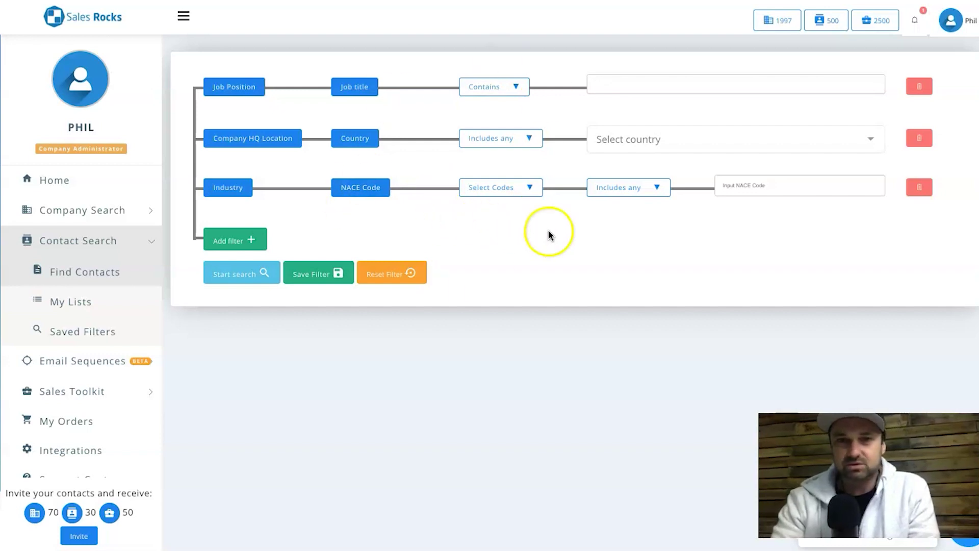
Expand the Sales Toolkit and look over its email verifier, phone verifier and settings options.
{"action": "left_click", "coordinate": [97, 394]}
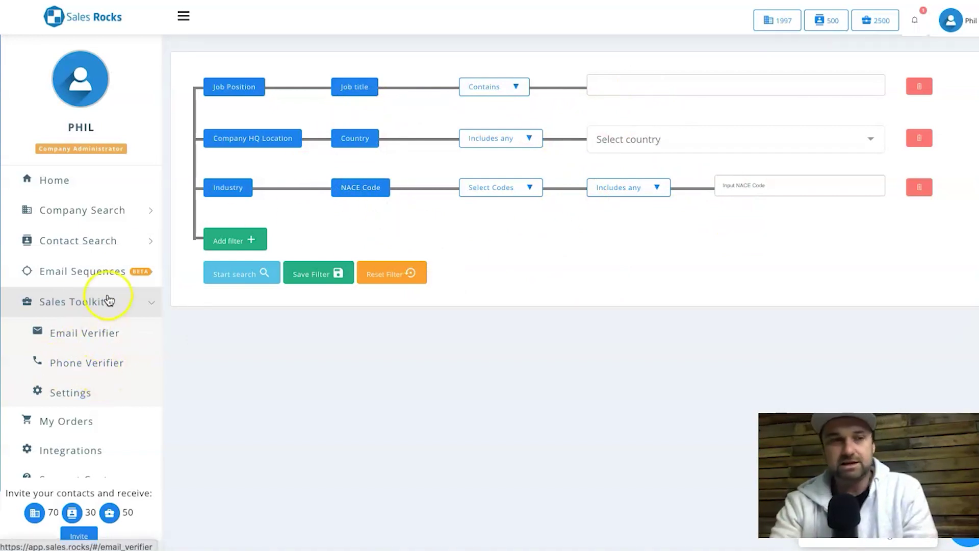
{"action": "scroll", "coordinate": [100, 434], "scroll_direction": "down", "scroll_amount": 1}
{"action": "scroll", "coordinate": [100, 433], "scroll_direction": "up", "scroll_amount": 1}
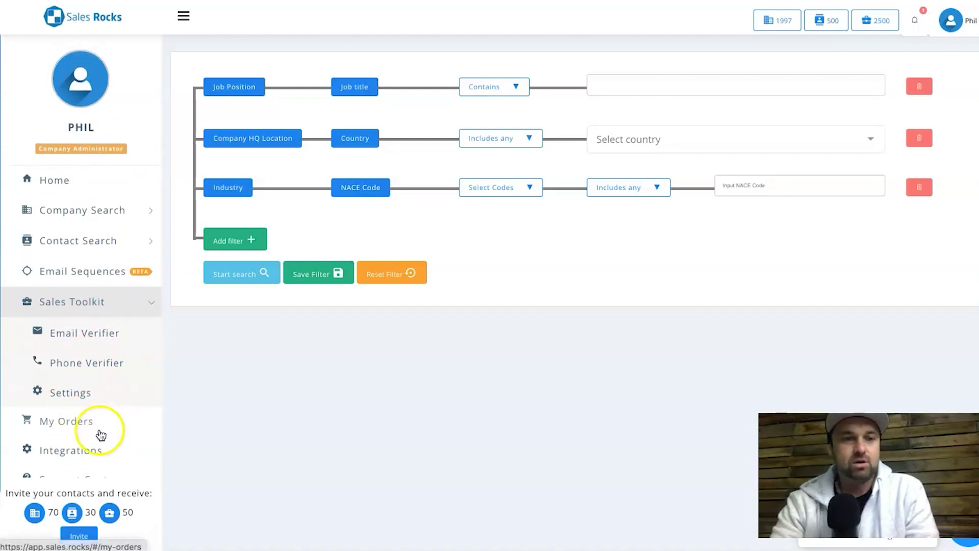
Expand Email Sequences and open the form for creating a new sequence.
{"action": "left_click", "coordinate": [112, 269]}
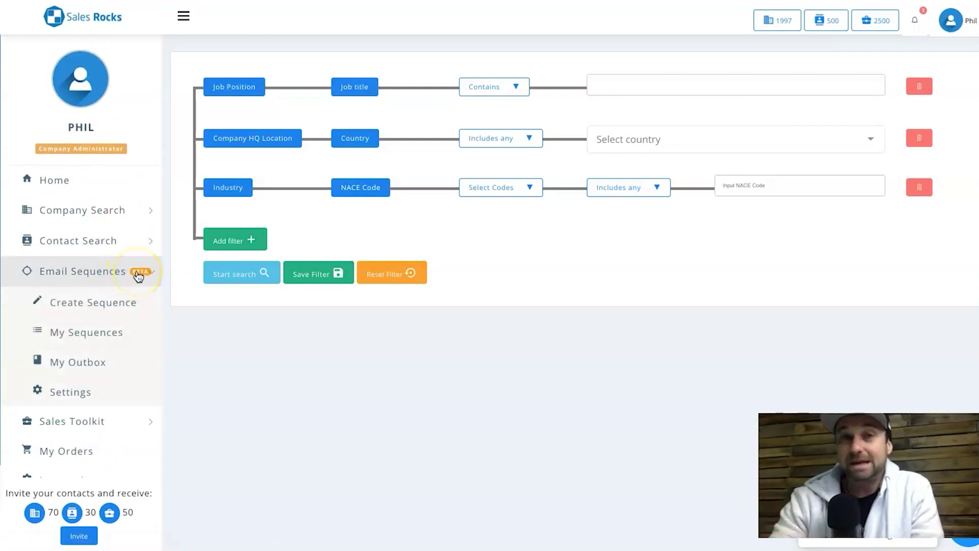
{"action": "left_click", "coordinate": [125, 324]}
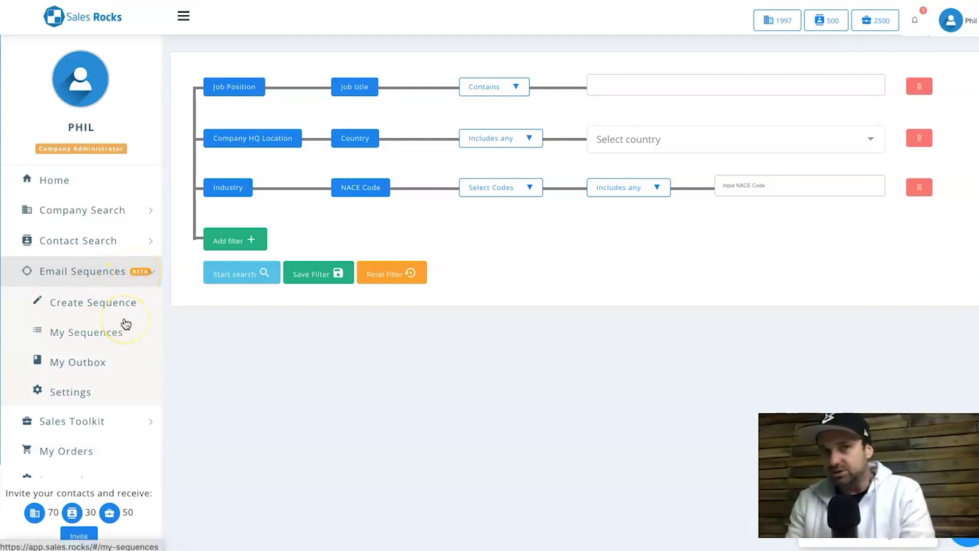
{"action": "left_click", "coordinate": [113, 311]}
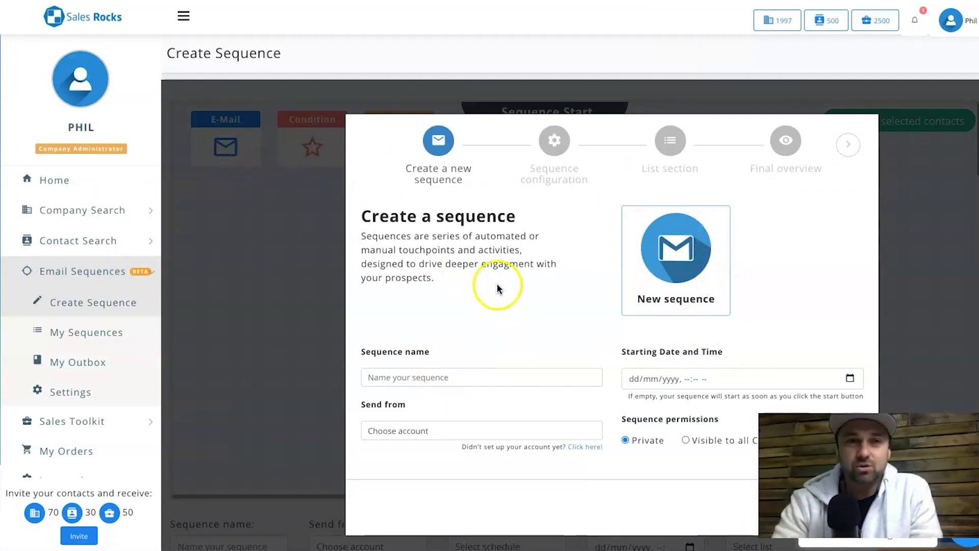
Open the existing Dental Marketing Outreach sequence and add an E-Mail block under Sequence Start, a Delay below it and a Condition beside the Delay.
{"action": "left_click", "coordinate": [103, 343]}
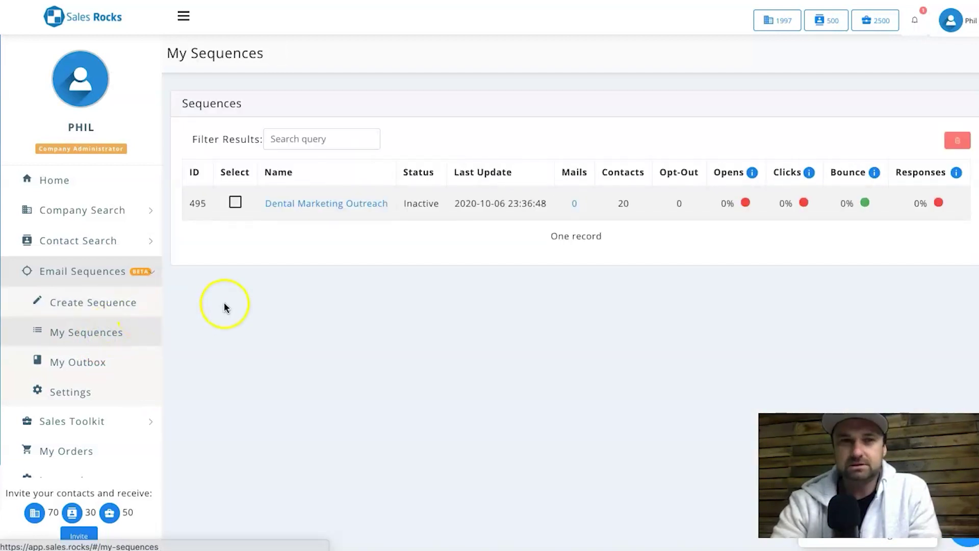
{"action": "left_click", "coordinate": [315, 207]}
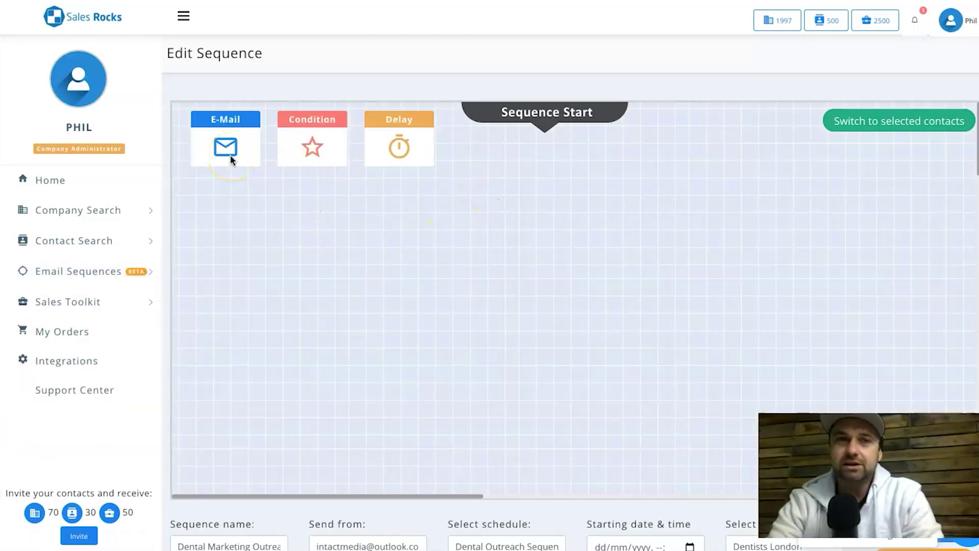
{"action": "left_click_drag", "start_coordinate": [230, 155], "coordinate": [513, 210]}
{"action": "left_click_drag", "start_coordinate": [399, 131], "coordinate": [494, 354]}
{"action": "left_click_drag", "start_coordinate": [310, 145], "coordinate": [741, 353]}
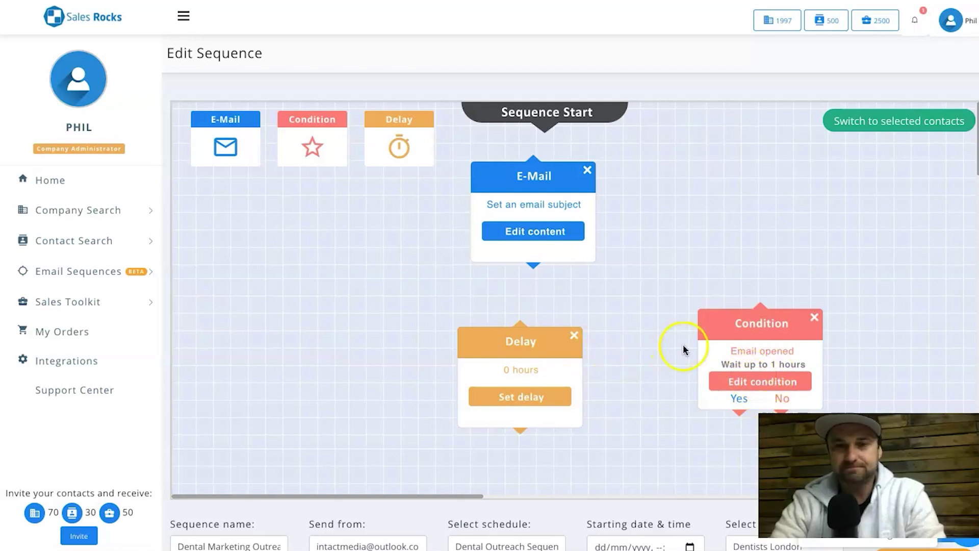
Try drafting the E-Mail block's content with subject "Dental Marketing Stategy, lets get you some more clients" and body "He", closing it without saving.
{"action": "left_click", "coordinate": [526, 230]}
{"action": "left_click", "coordinate": [341, 112]}
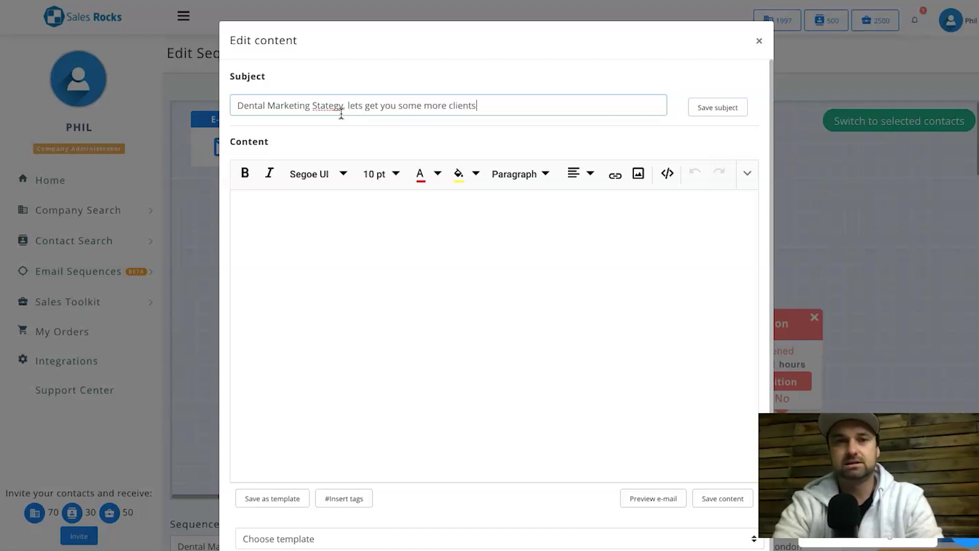
{"action": "left_click", "coordinate": [346, 278]}
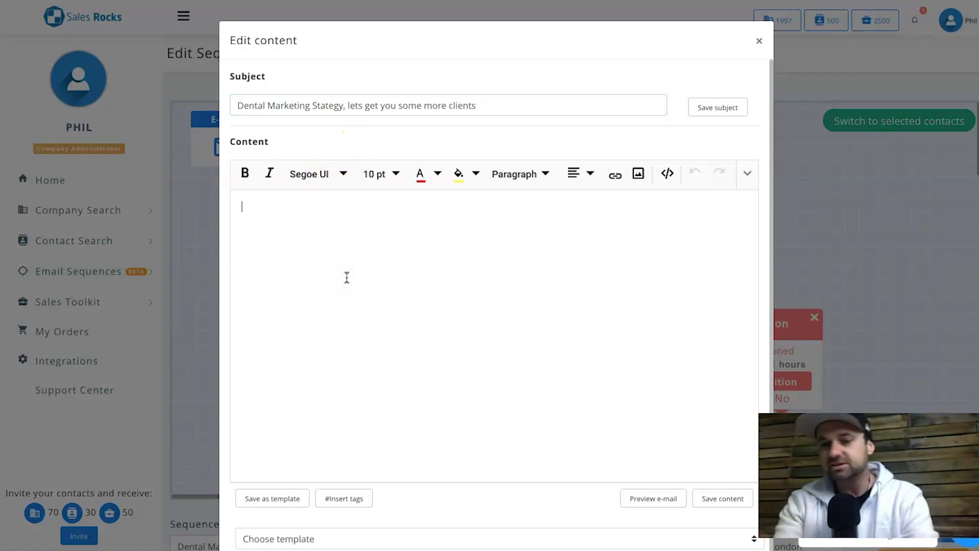
{"action": "type", "text": "He"}
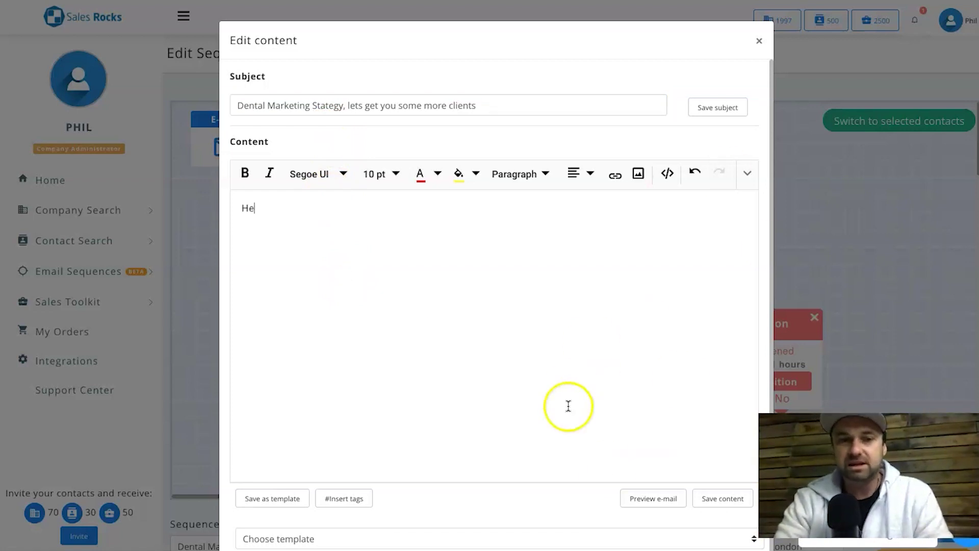
{"action": "left_click", "coordinate": [758, 41]}
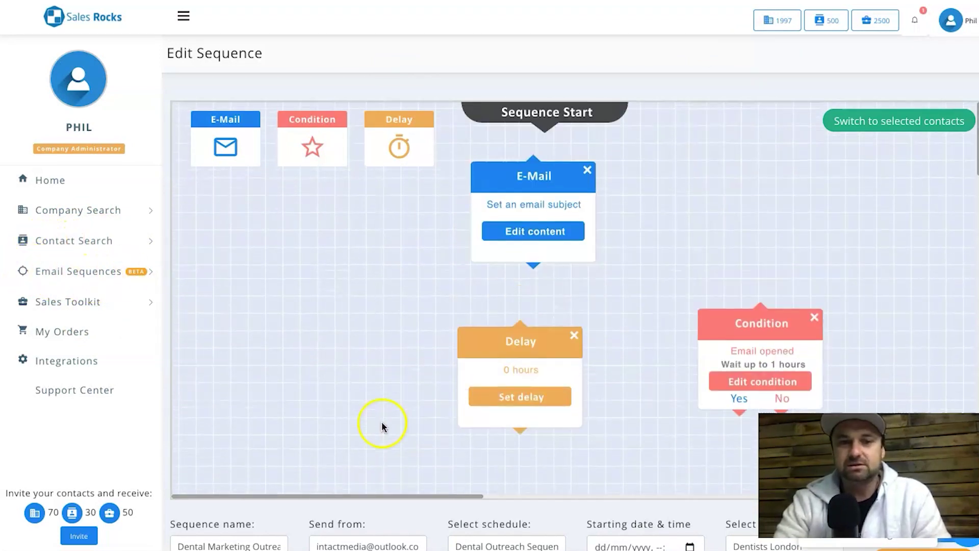
Glance at the sequence's settings below the canvas, open Integrations and look through the available and coming-soon integrations.
{"action": "scroll", "coordinate": [371, 524], "scroll_direction": "down", "scroll_amount": 1}
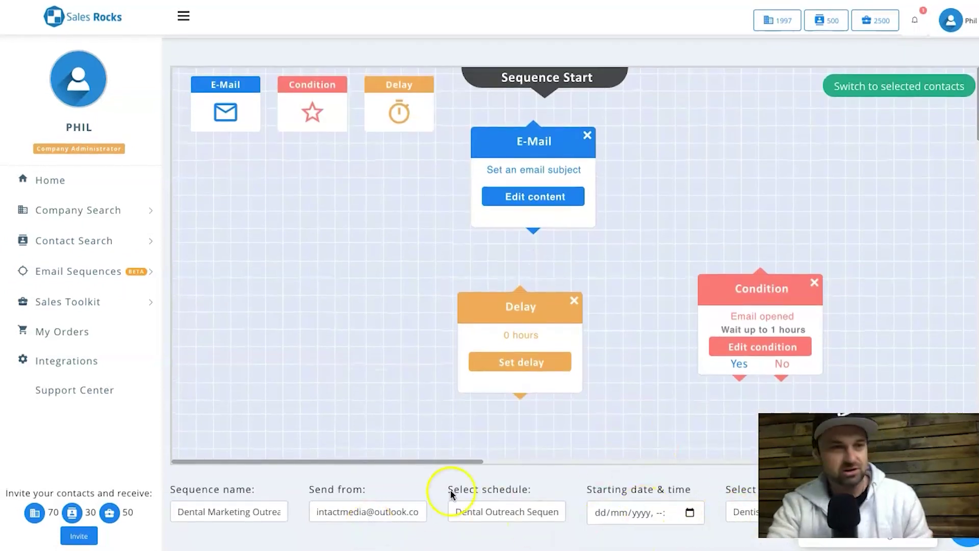
{"action": "scroll", "coordinate": [356, 390], "scroll_direction": "up", "scroll_amount": 1}
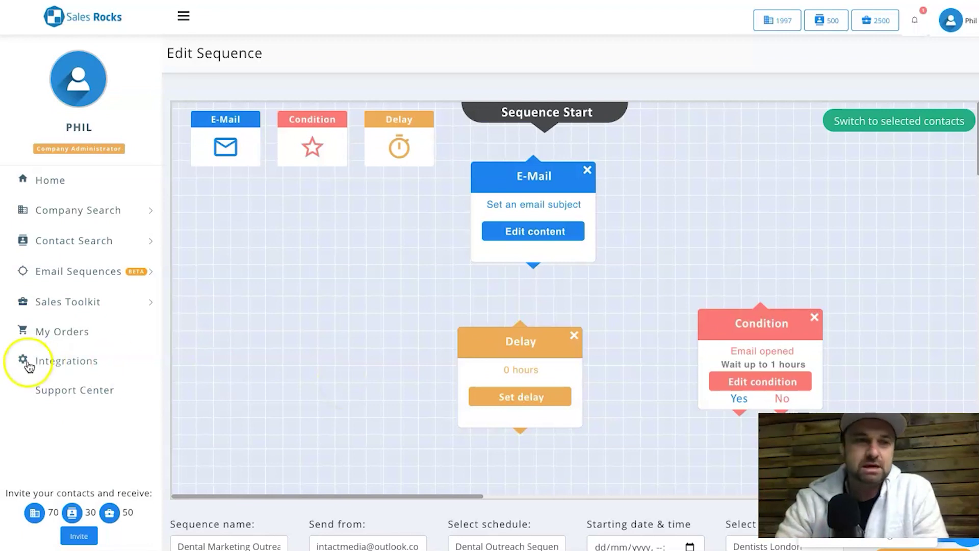
{"action": "left_click", "coordinate": [67, 360]}
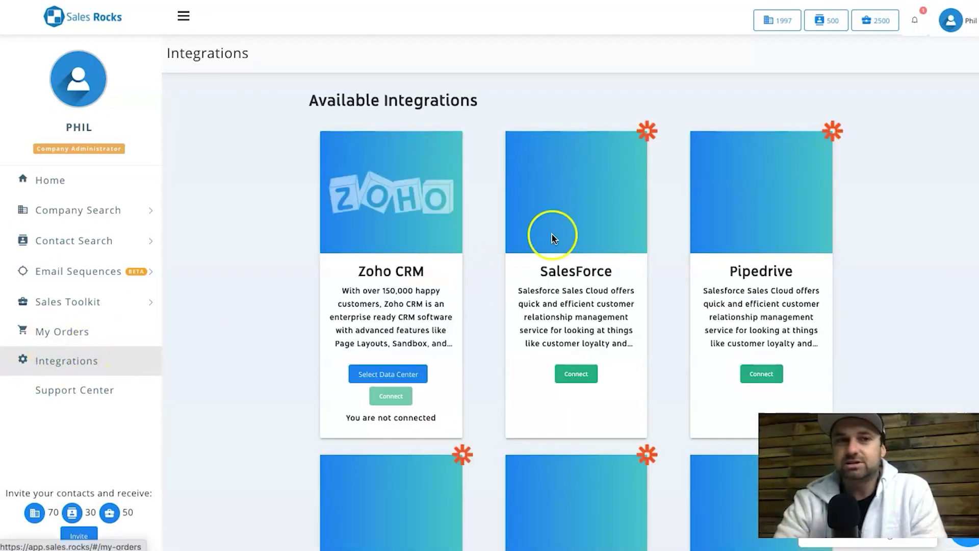
{"action": "scroll", "coordinate": [520, 283], "scroll_direction": "down", "scroll_amount": 3}
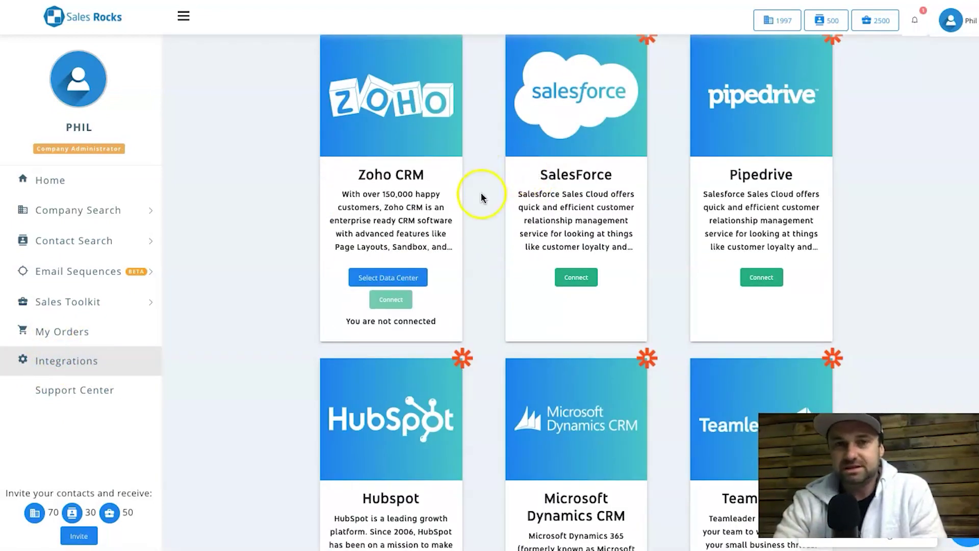
{"action": "scroll", "coordinate": [481, 191], "scroll_direction": "up", "scroll_amount": 1}
{"action": "scroll", "coordinate": [579, 287], "scroll_direction": "down", "scroll_amount": 20}
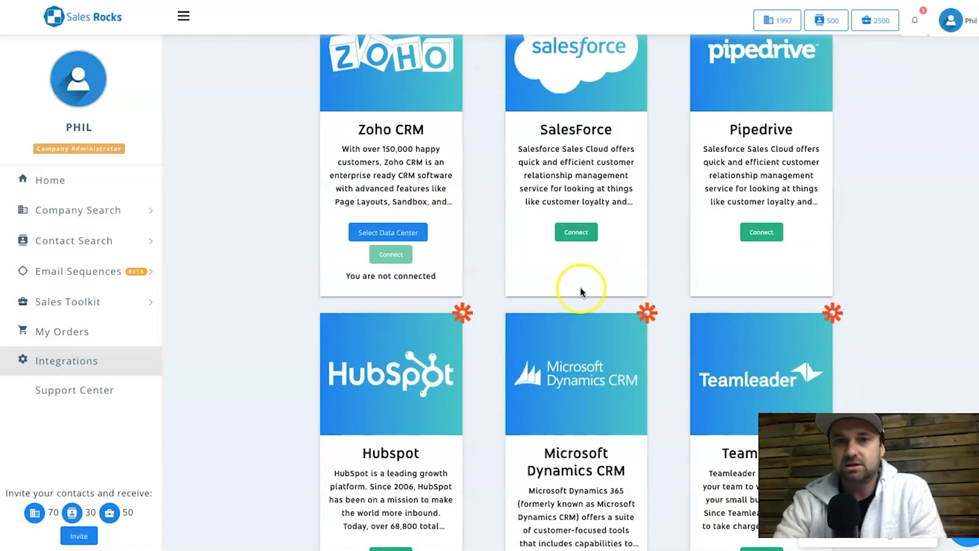
{"action": "scroll", "coordinate": [580, 290], "scroll_direction": "down", "scroll_amount": 5}
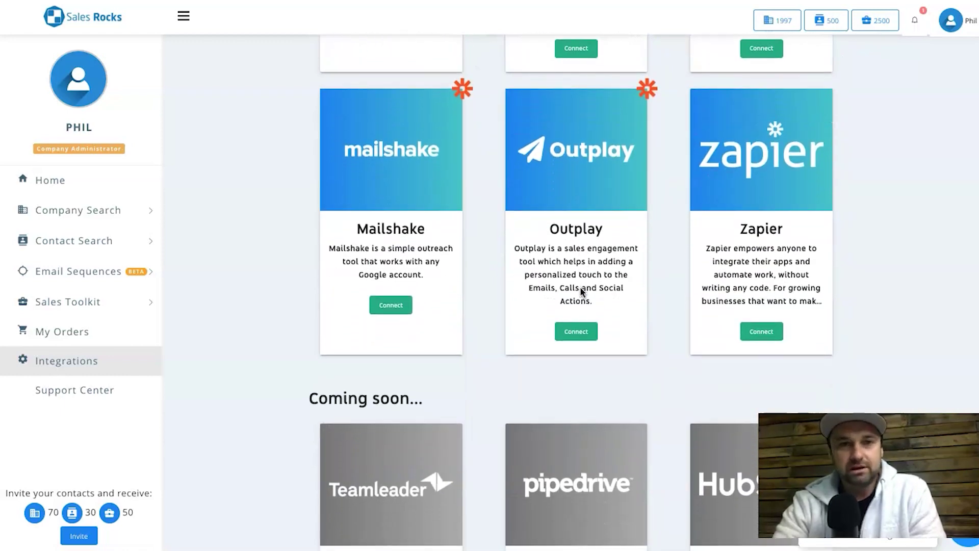
{"action": "scroll", "coordinate": [579, 290], "scroll_direction": "up", "scroll_amount": 20}
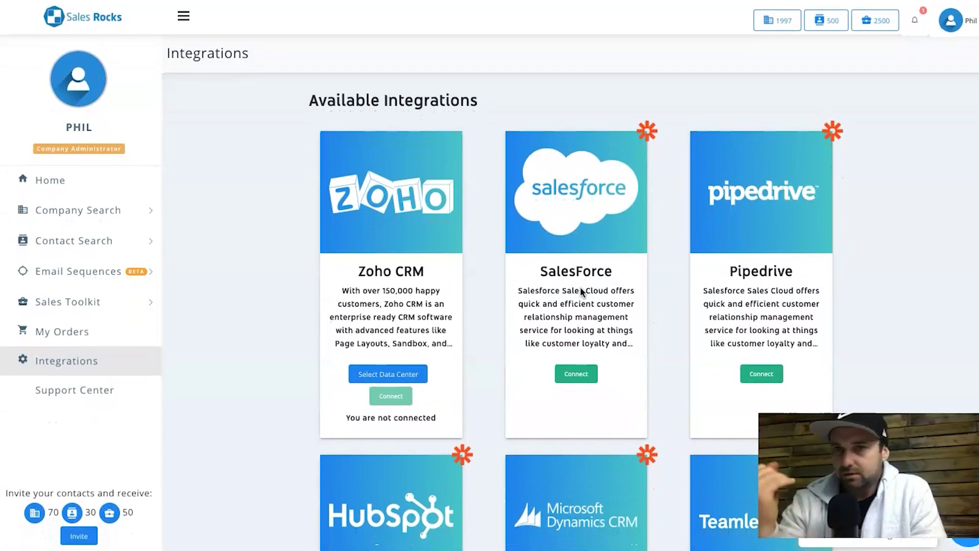